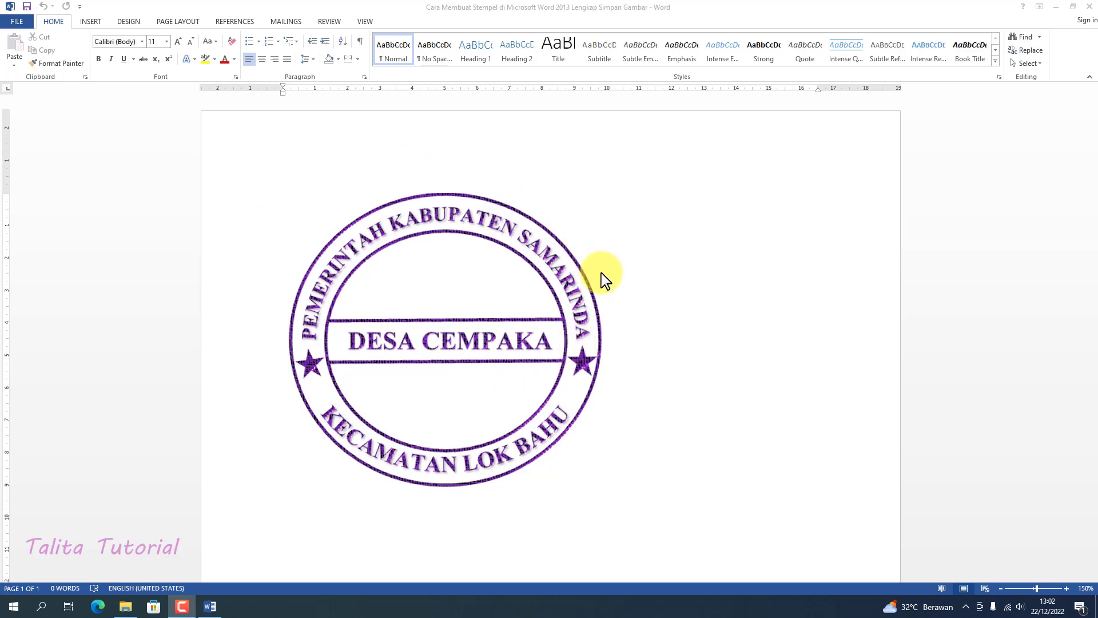
# Insert a blank page after the page with the finished stamp picture
pyautogui.scroll(-1, 583, 316)
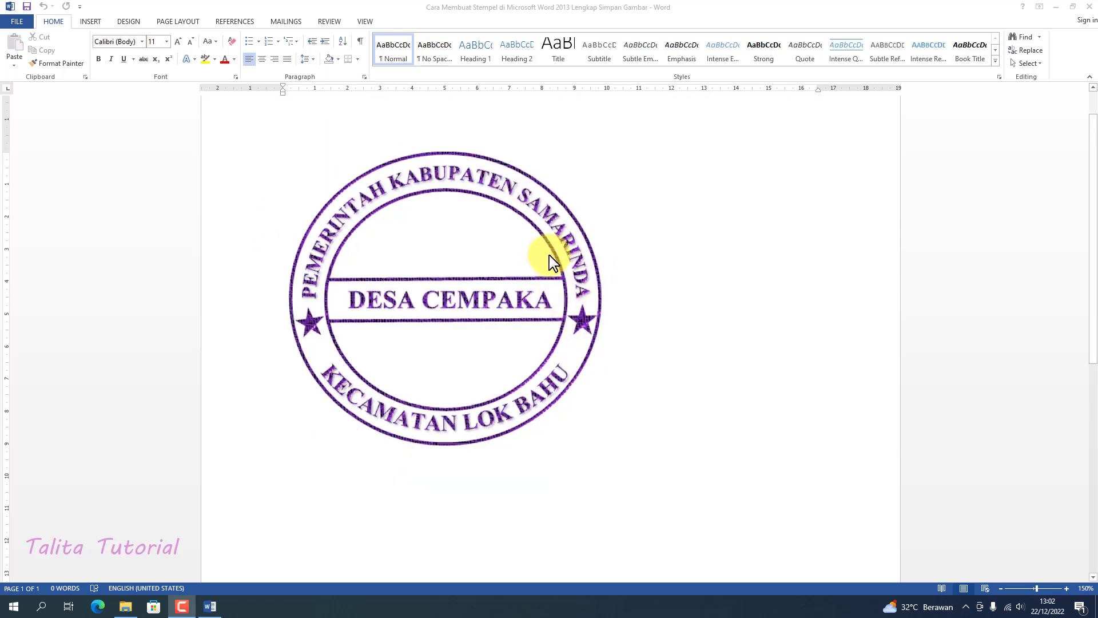
pyautogui.click(584, 252)
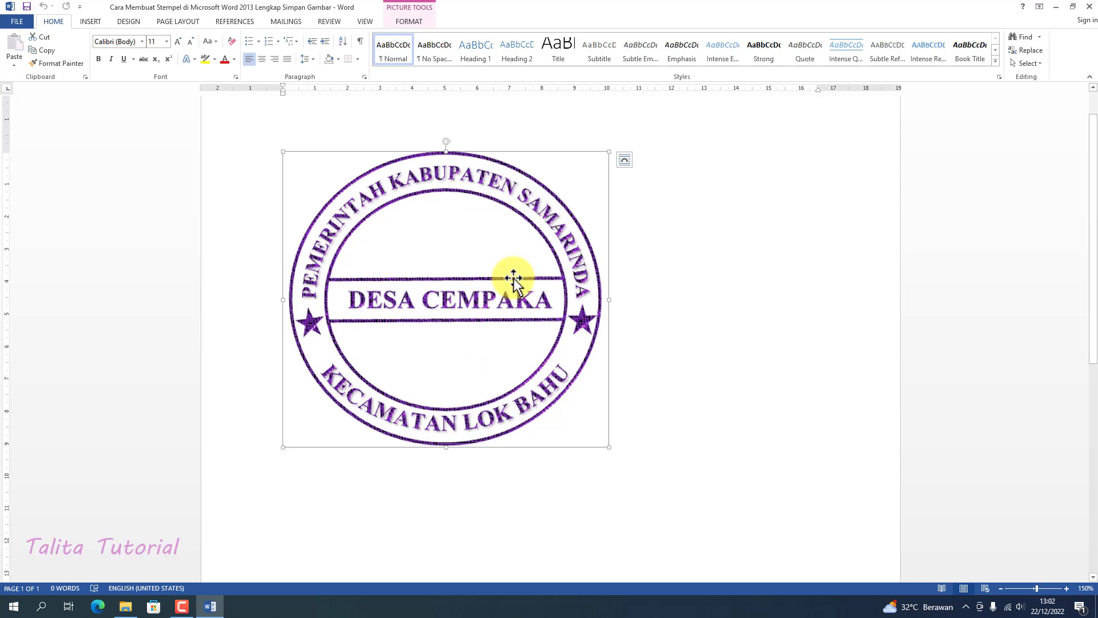
pyautogui.click(721, 294)
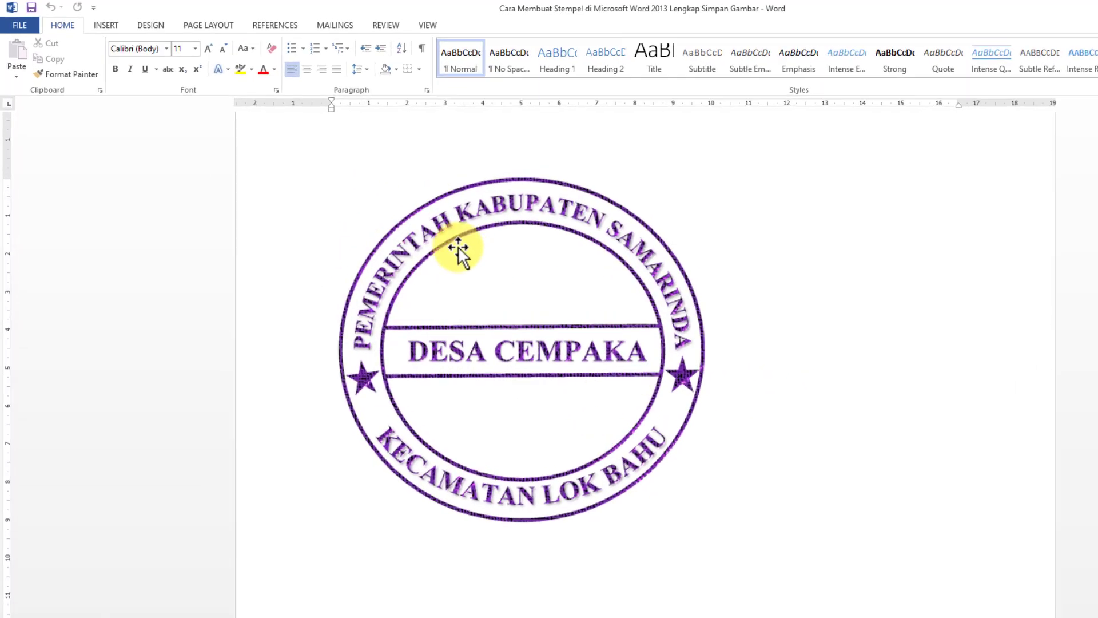
pyautogui.click(197, 54)
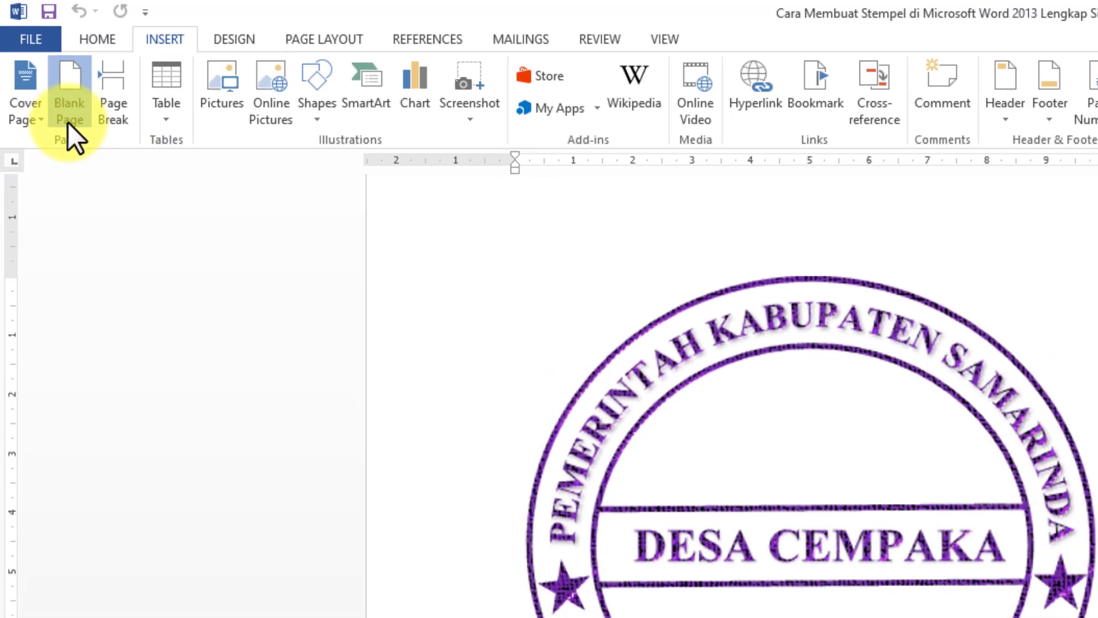
pyautogui.click(69, 120)
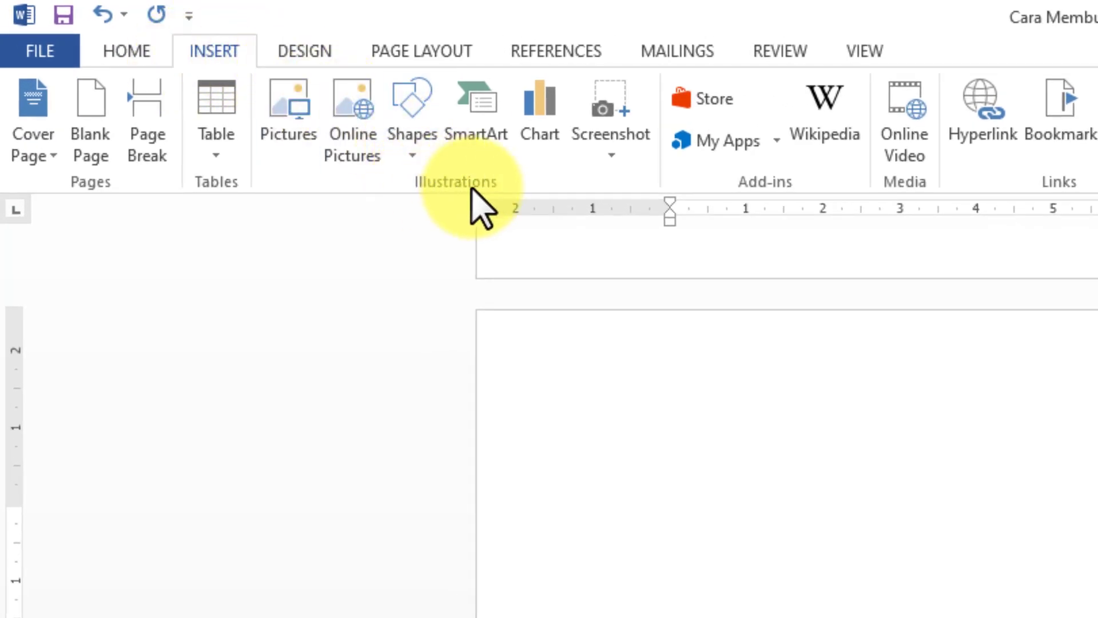
# Draw an oval about 8.1 cm high and 8.6 cm wide in the upper part of the blank page
pyautogui.click(415, 155)
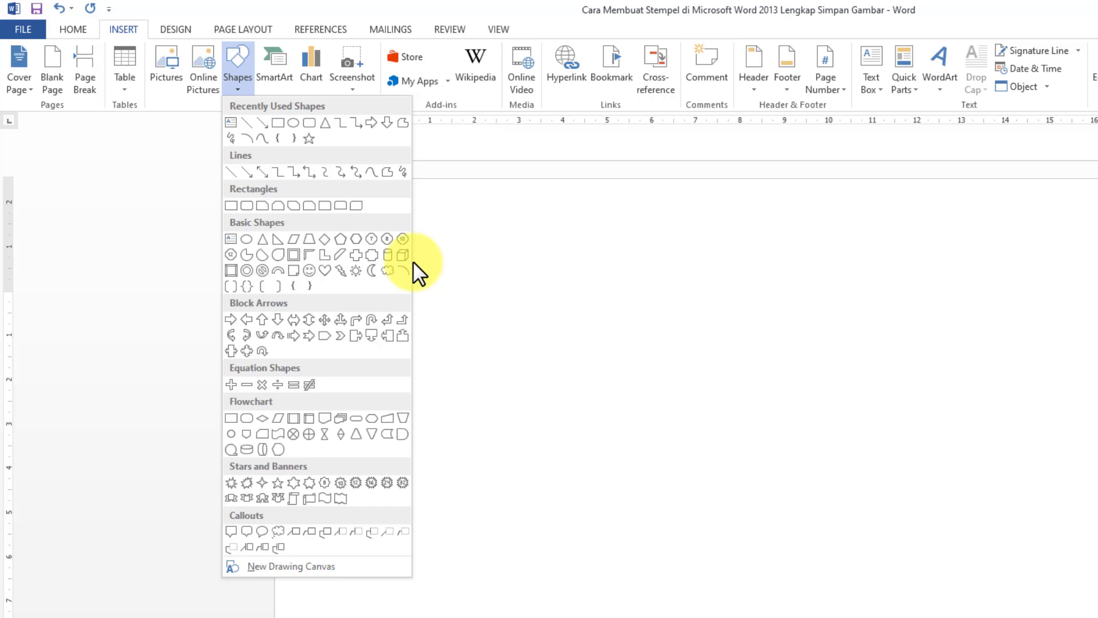
pyautogui.click(293, 122)
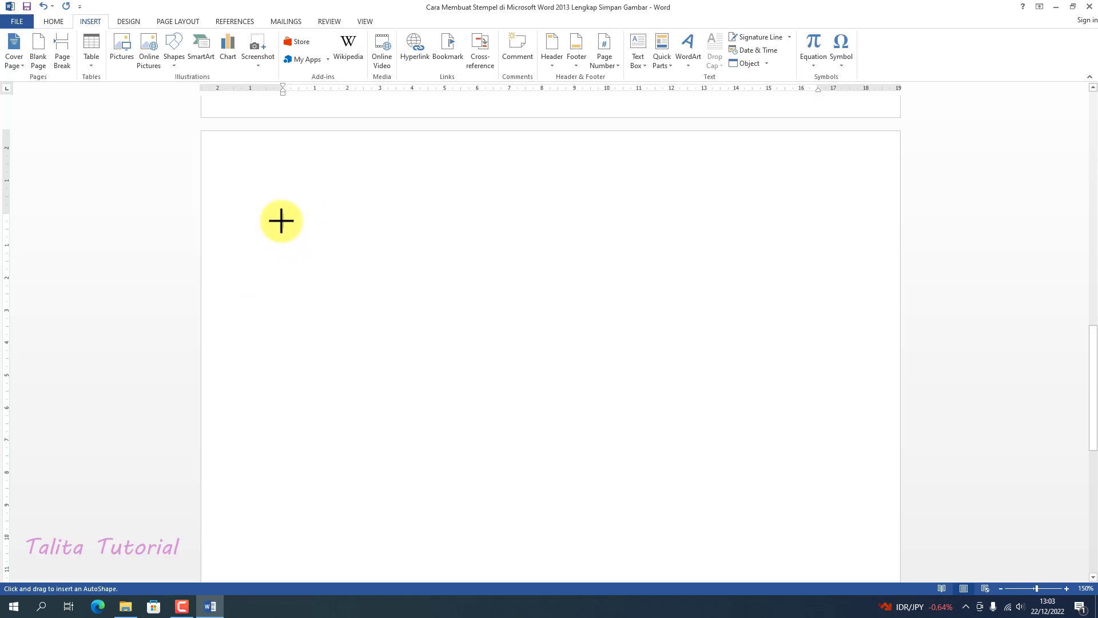
pyautogui.moveTo(281, 221)
pyautogui.mouseDown()
pyautogui.moveTo(343, 299)
pyautogui.moveTo(377, 394)
pyautogui.moveTo(464, 444)
pyautogui.moveTo(542, 454)
pyautogui.moveTo(561, 483)
pyautogui.mouseUp()
pyautogui.scroll(-1, 588, 446)
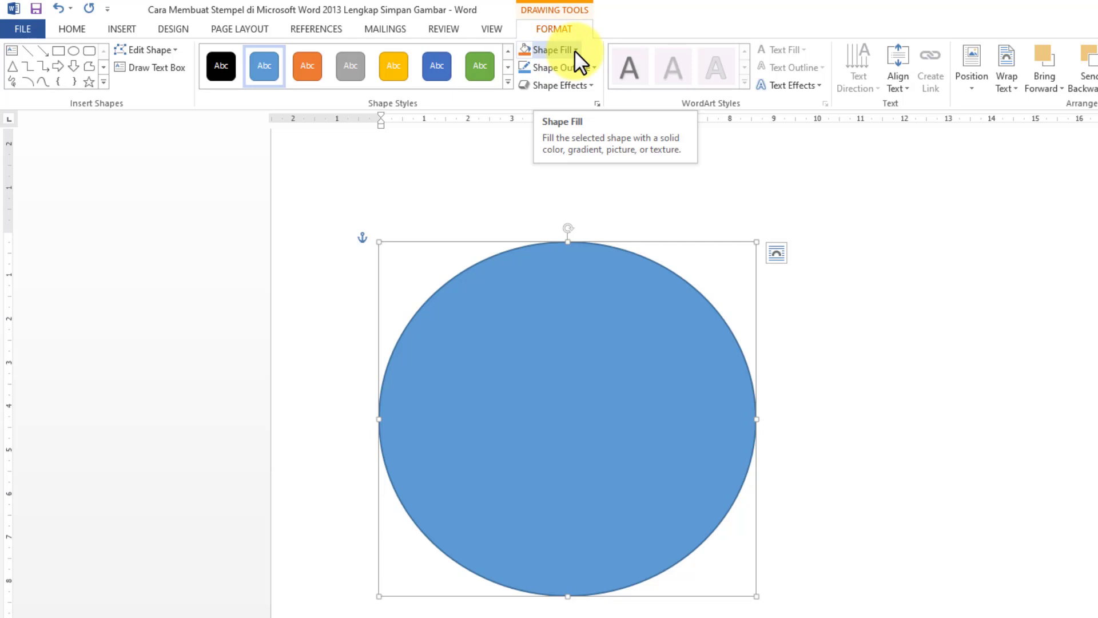
# Remove the oval's fill and set its outline colour to the standard purple
pyautogui.click(574, 50)
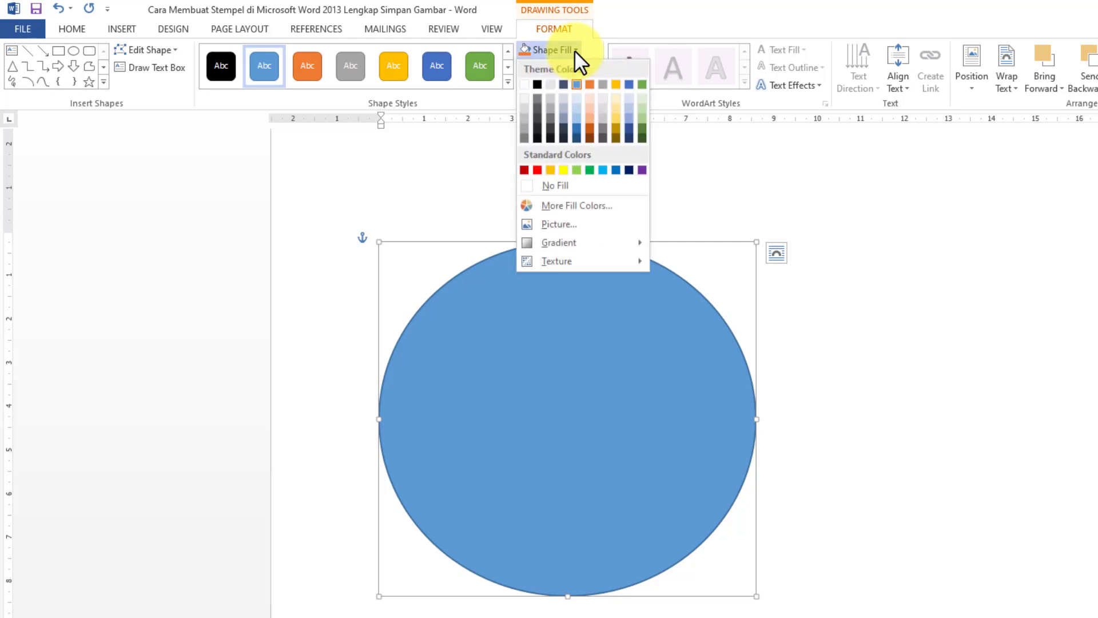
pyautogui.click(561, 186)
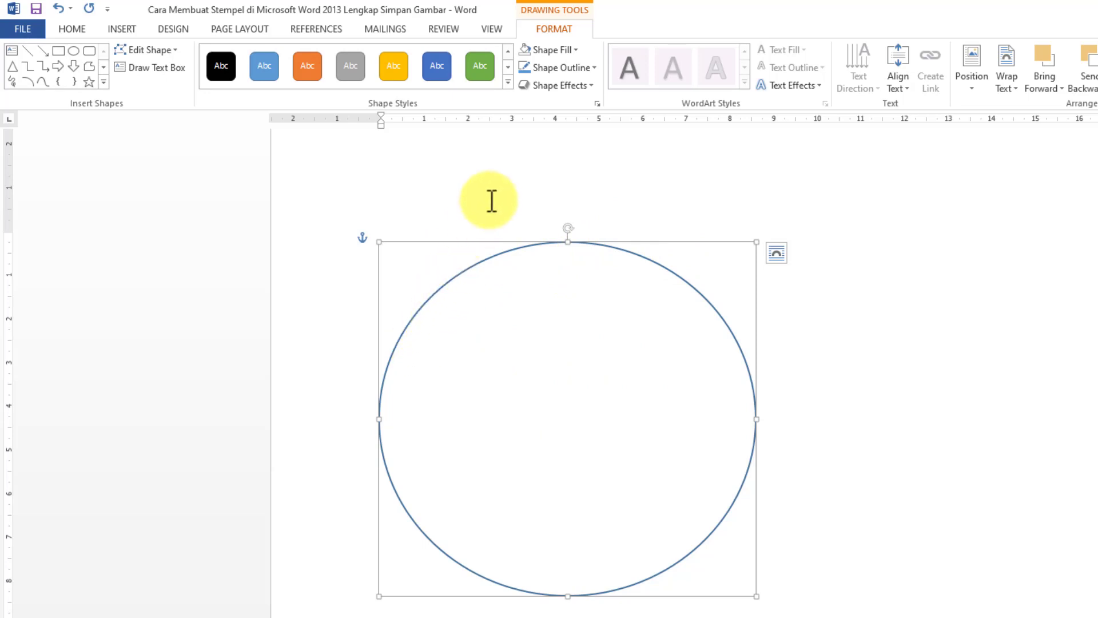
pyautogui.click(596, 70)
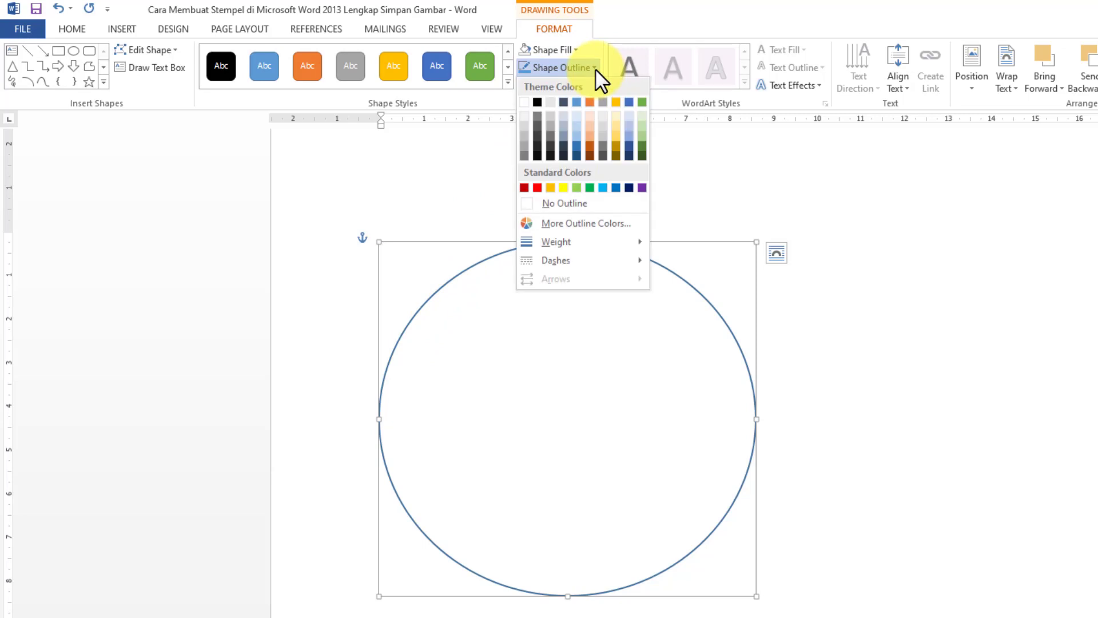
pyautogui.click(643, 187)
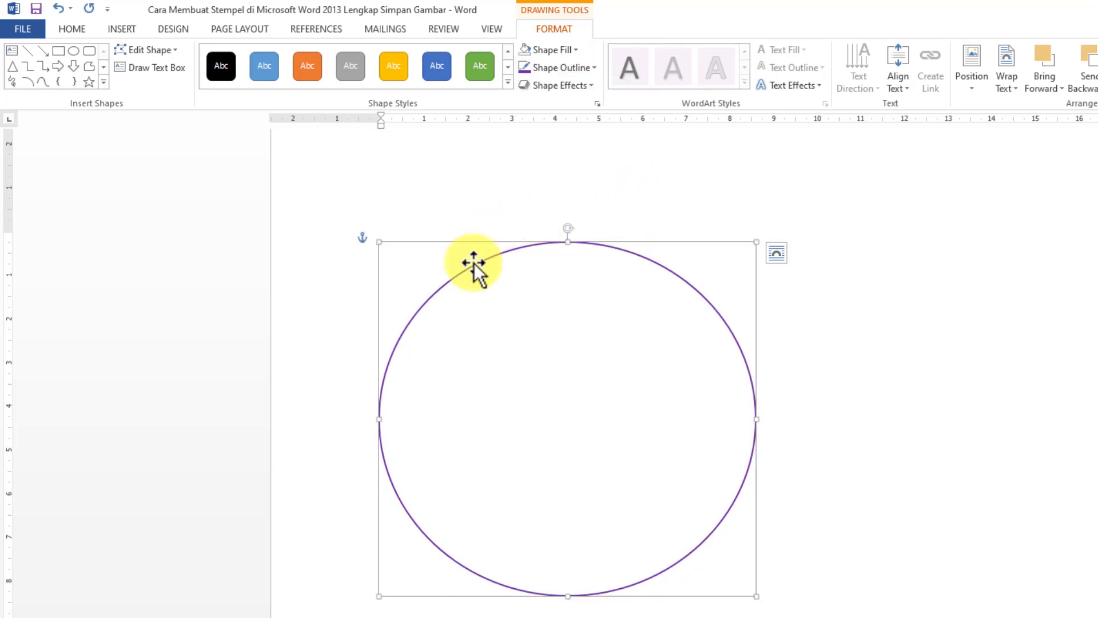
# Set the oval's outline weight to 3 pt
pyautogui.click(593, 68)
pyautogui.moveTo(581, 243)
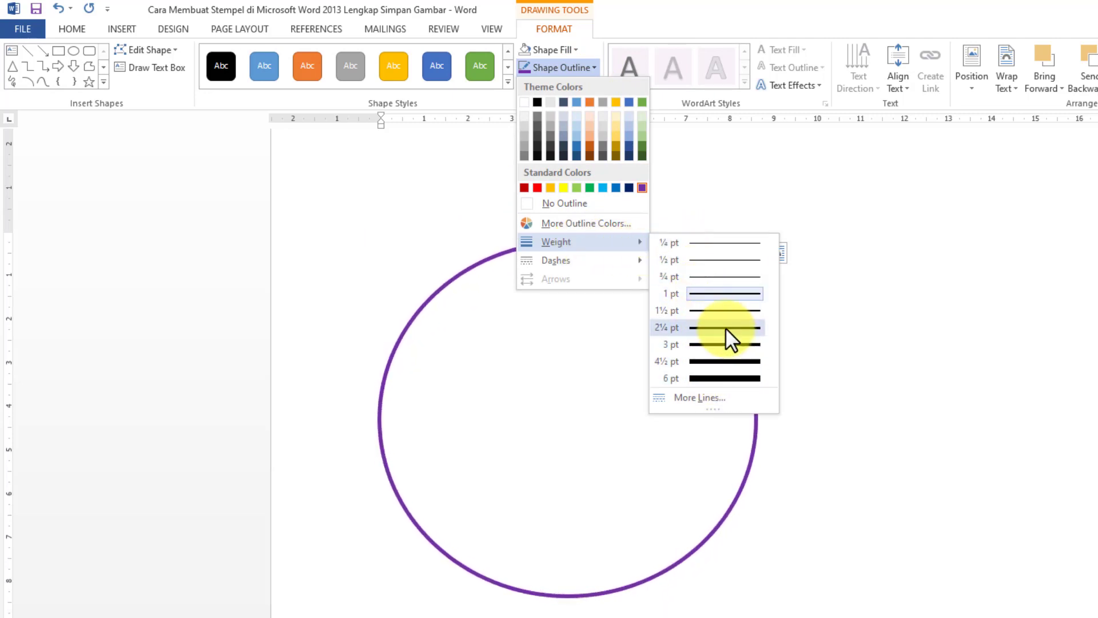
pyautogui.click(718, 344)
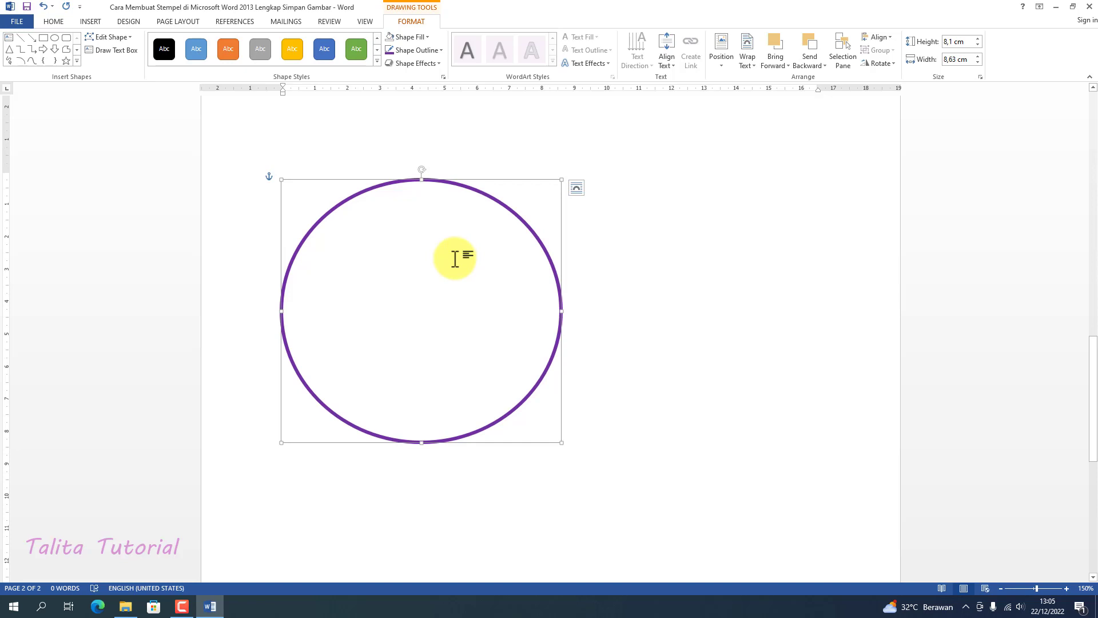
# Place a smaller copy of the oval, about 5.5 cm high and 5.8 cm wide, centred inside the original
pyautogui.hotkey('ctrl', 'v')
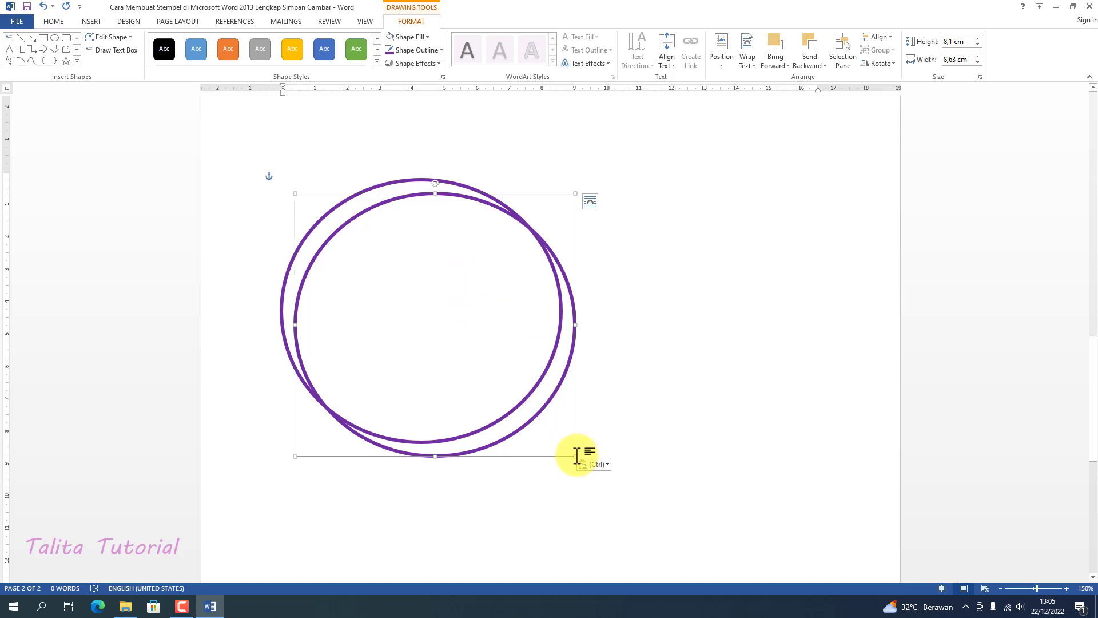
pyautogui.moveTo(575, 455); pyautogui.dragTo(507, 393)
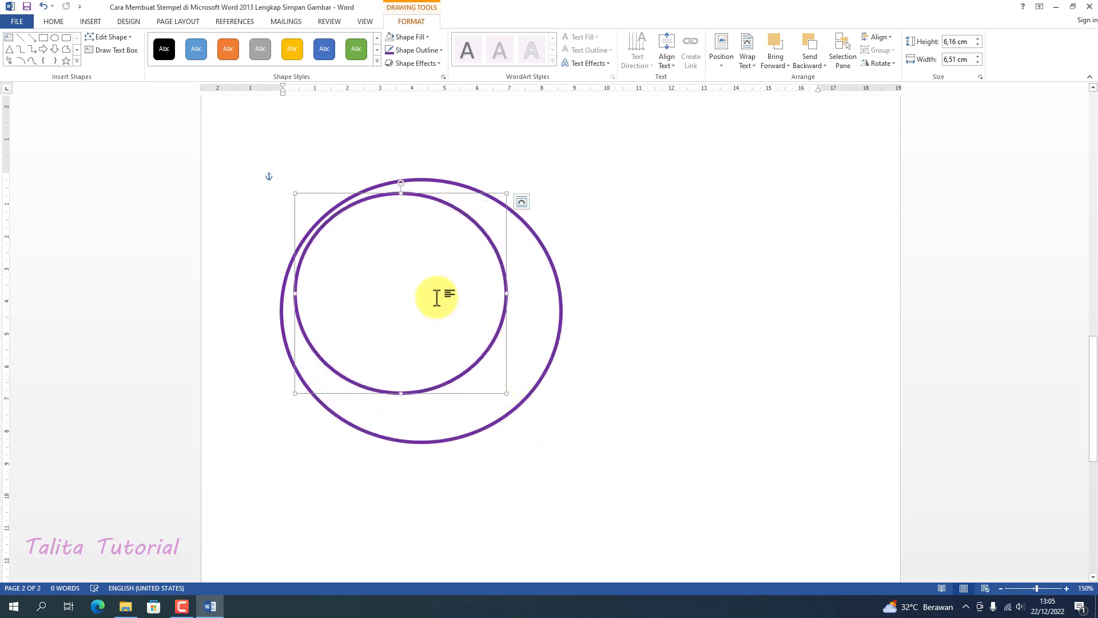
pyautogui.moveTo(452, 203); pyautogui.dragTo(477, 230)
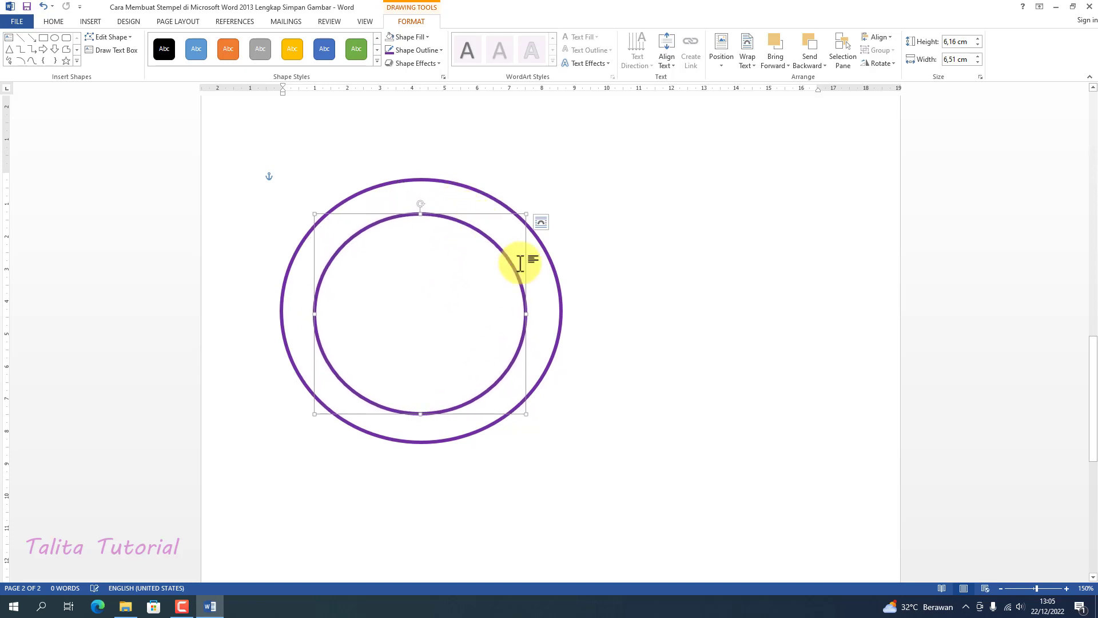
pyautogui.moveTo(527, 413); pyautogui.dragTo(512, 393)
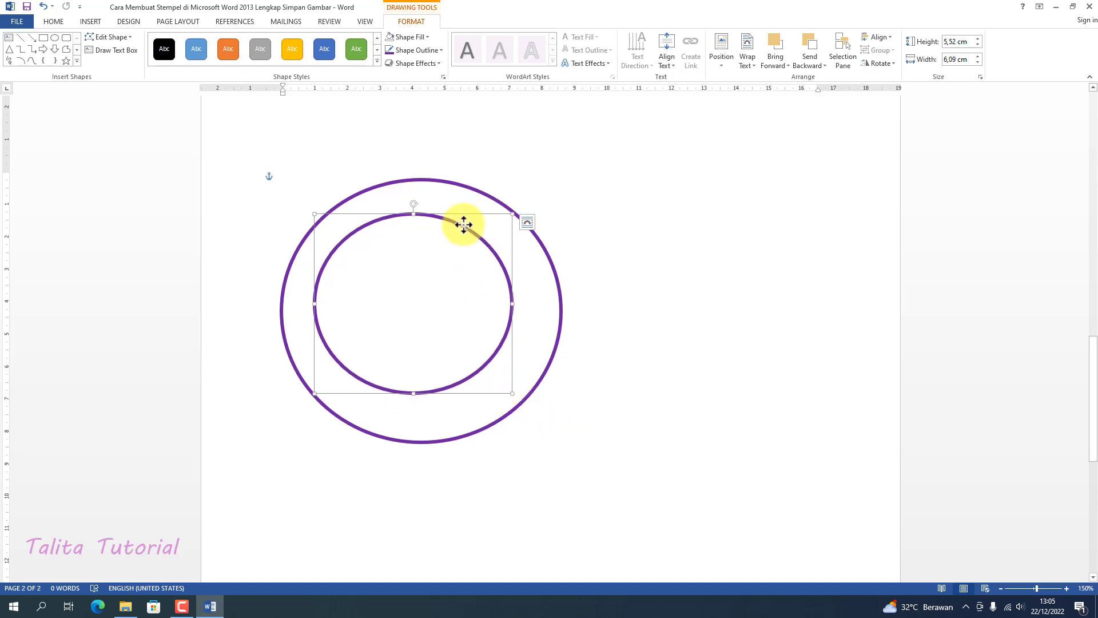
pyautogui.moveTo(464, 225); pyautogui.dragTo(465, 233)
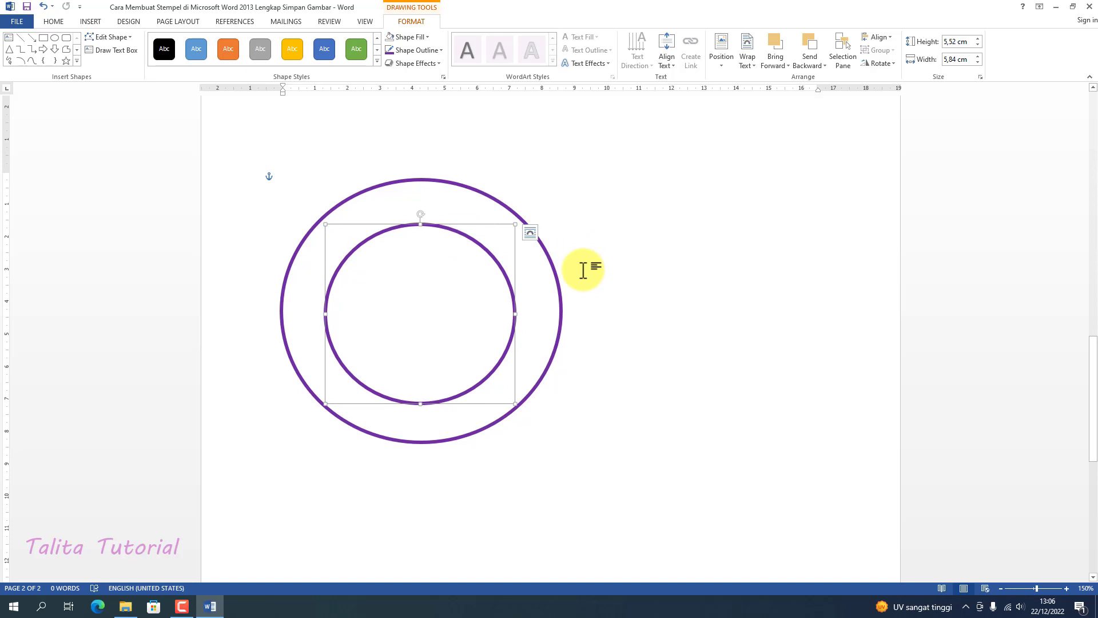
pyautogui.click(583, 270)
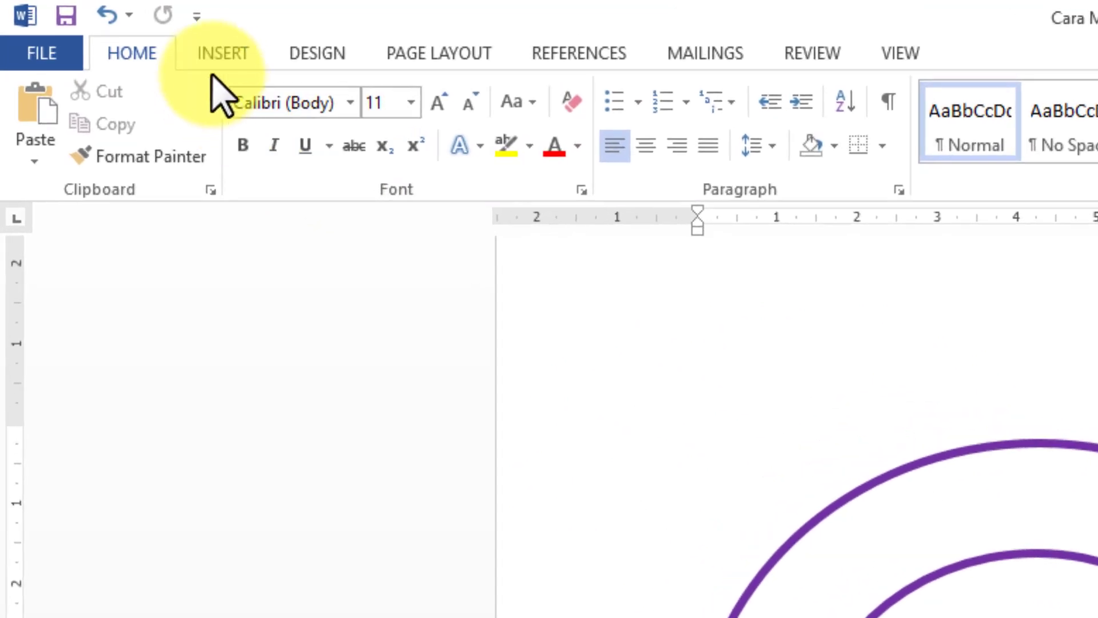
# Draw a nearly horizontal line about 5.8 cm long across the inner oval, slightly above its middle
pyautogui.click(217, 63)
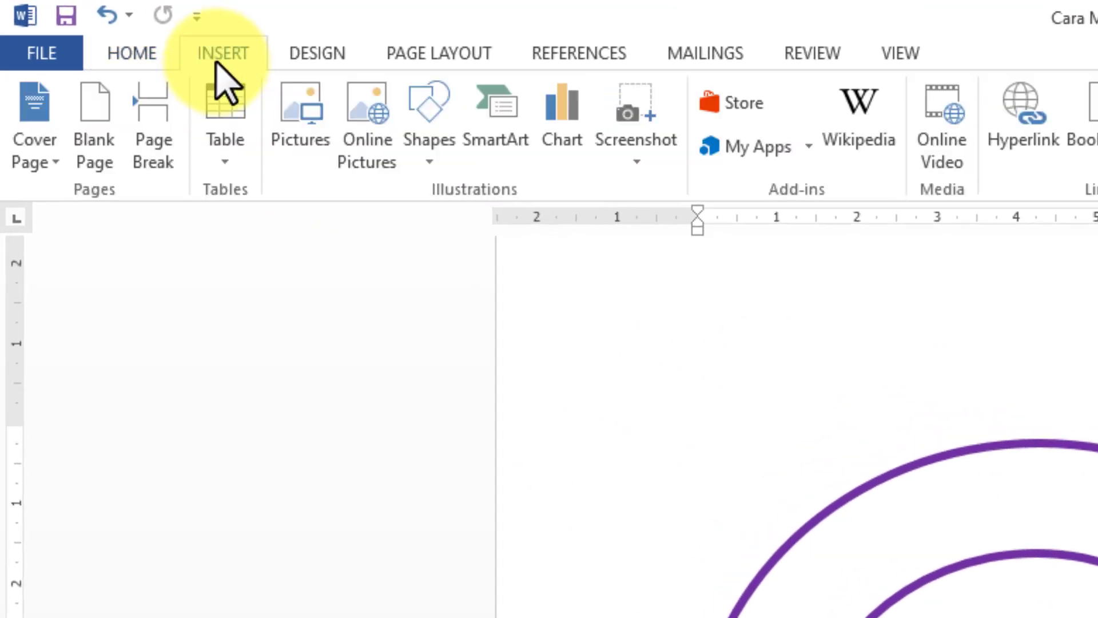
pyautogui.click(427, 158)
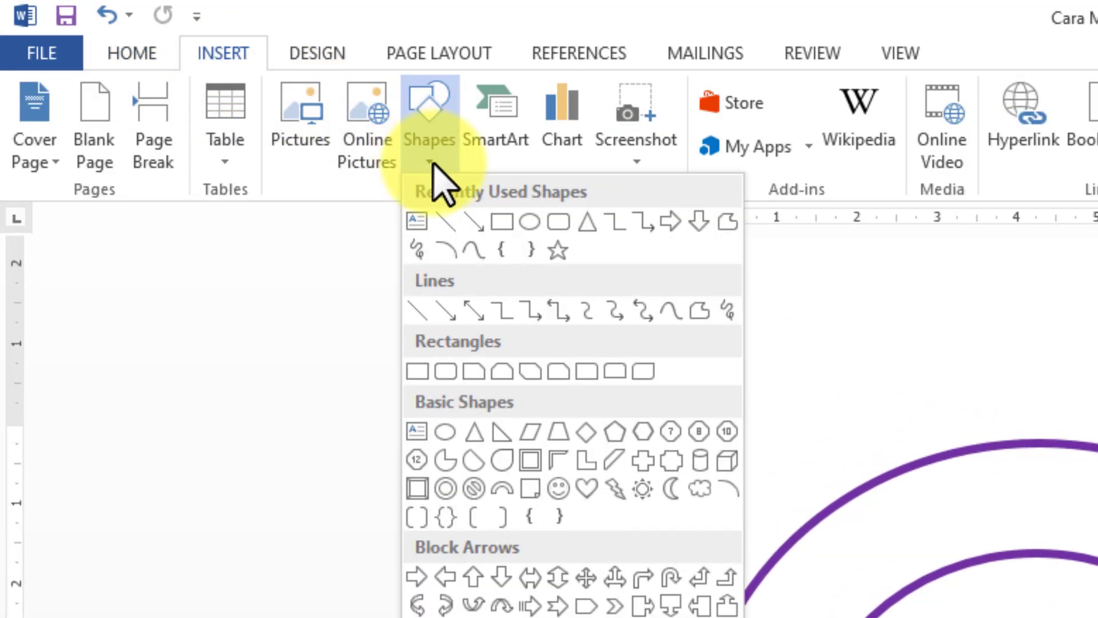
pyautogui.click(446, 223)
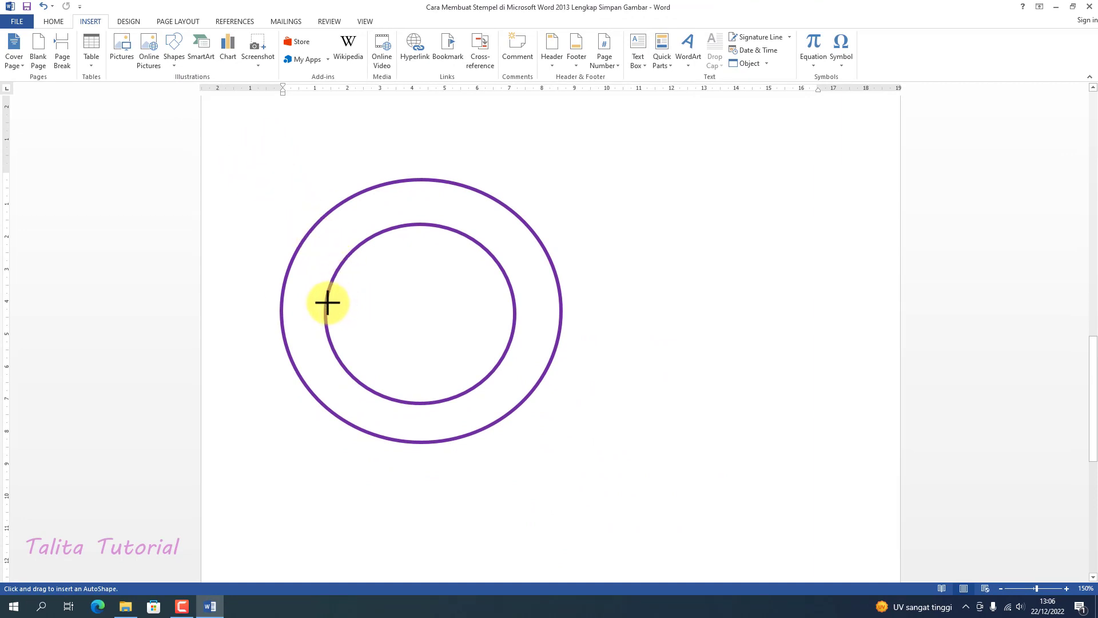
pyautogui.moveTo(327, 302); pyautogui.dragTo(514, 301)
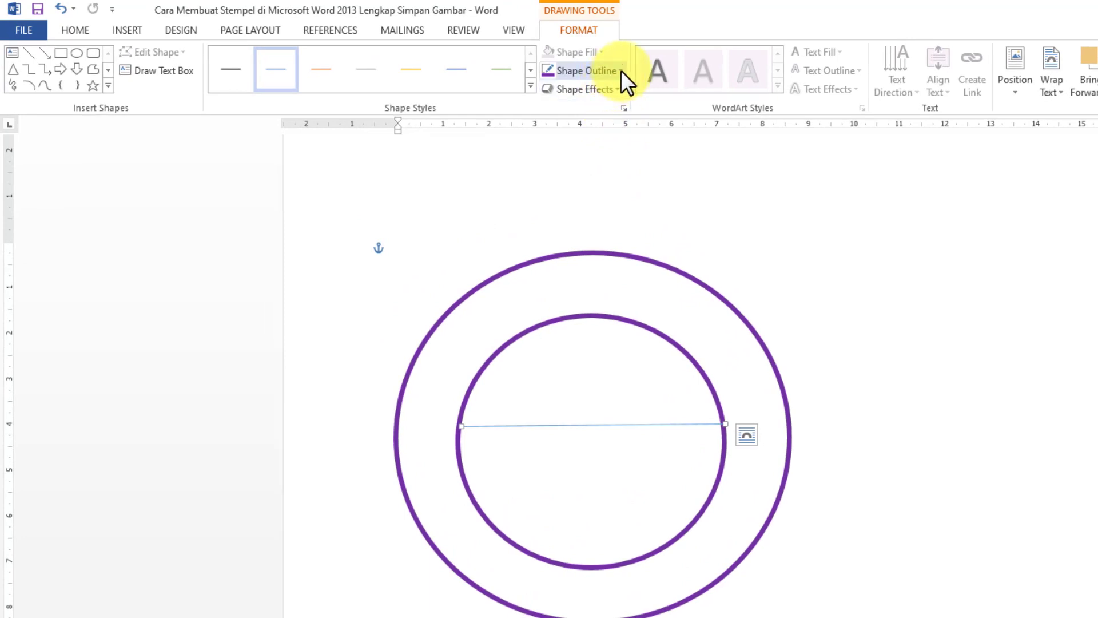
# Give the line a standard purple outline as thick as the ovals' outlines and set its width to 5.7 cm
pyautogui.click(621, 70)
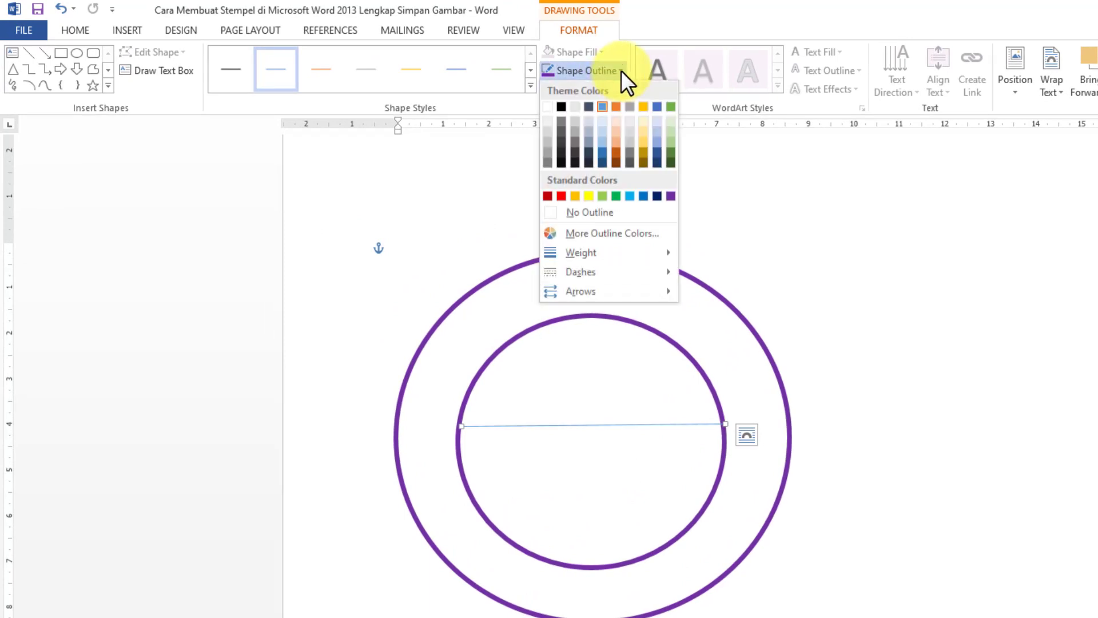
pyautogui.click(671, 196)
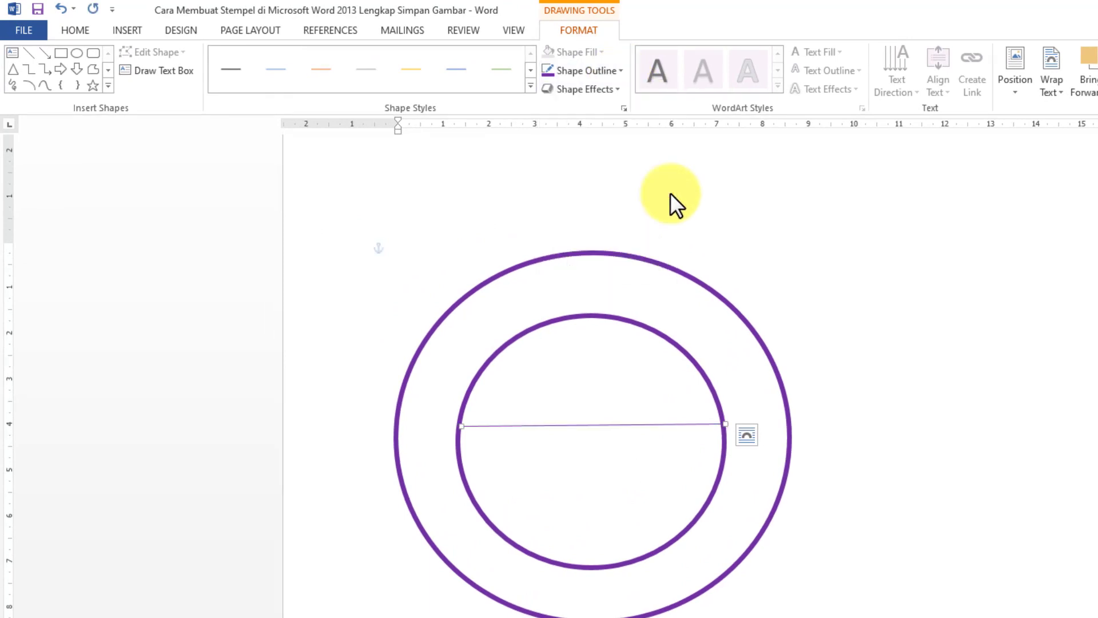
pyautogui.click(621, 73)
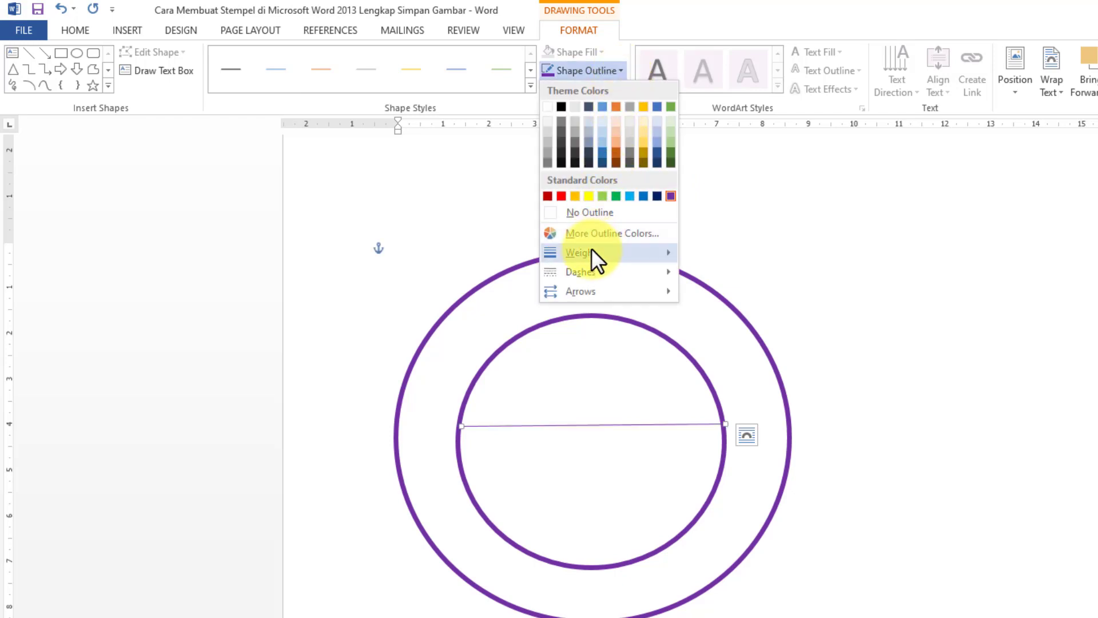
pyautogui.moveTo(591, 252)
pyautogui.click(726, 353)
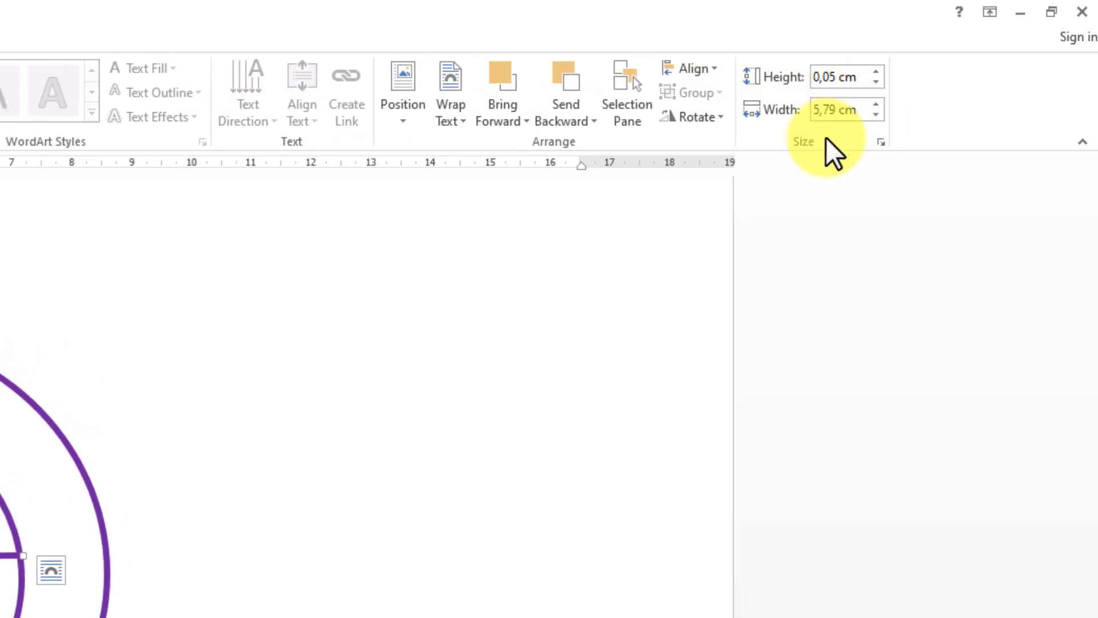
pyautogui.click(879, 114)
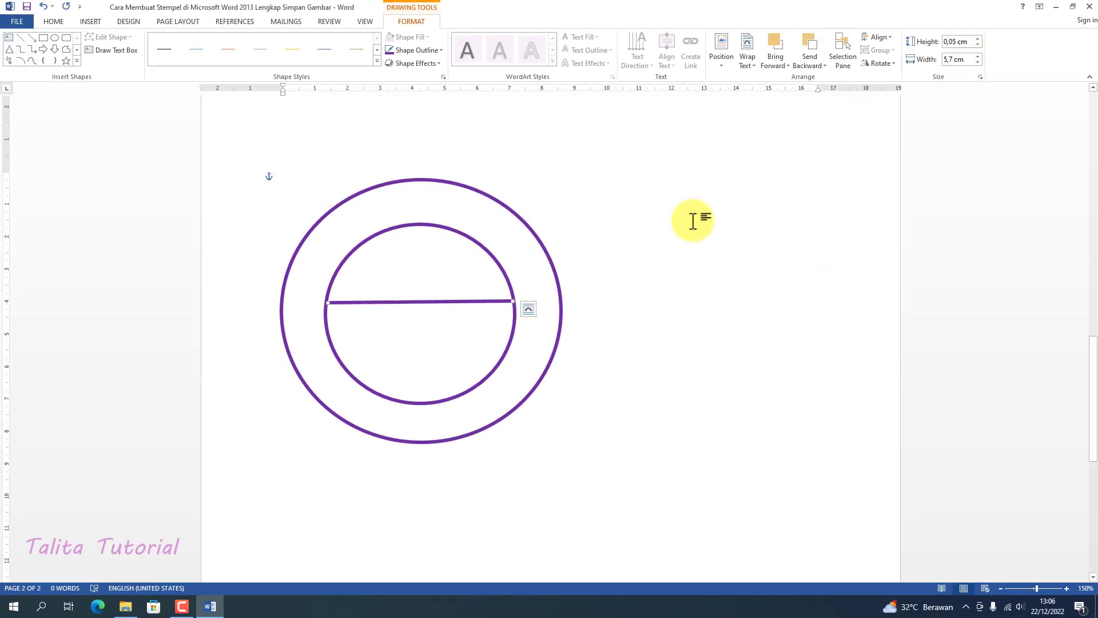
pyautogui.click(528, 278)
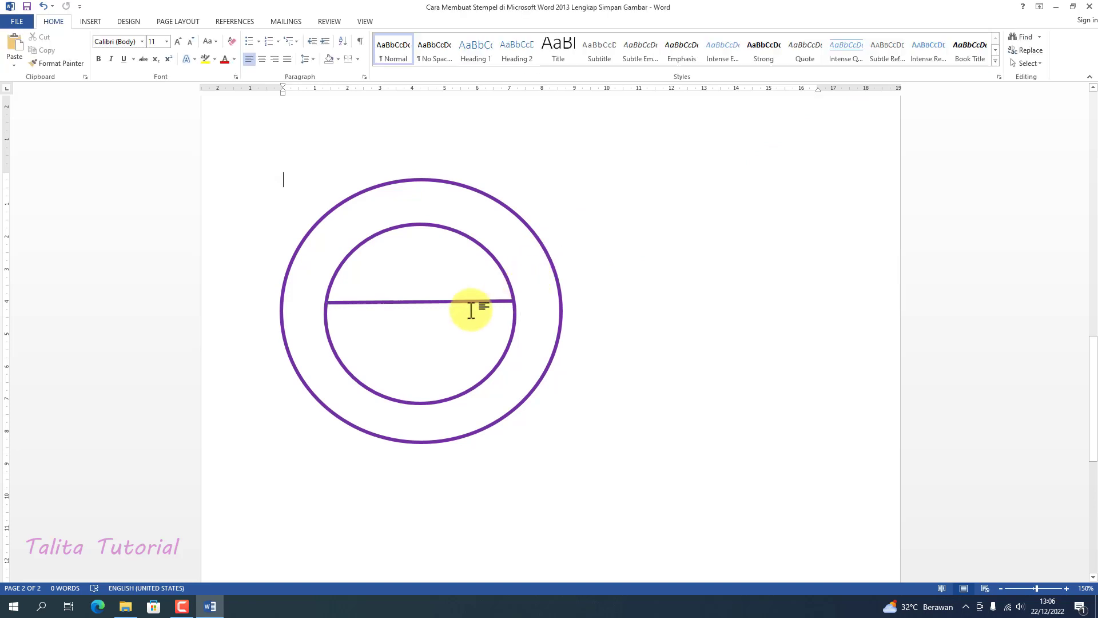
# Duplicate the line, place the copy below the middle of the inner oval, and nudge the original line slightly upward
pyautogui.click(389, 302)
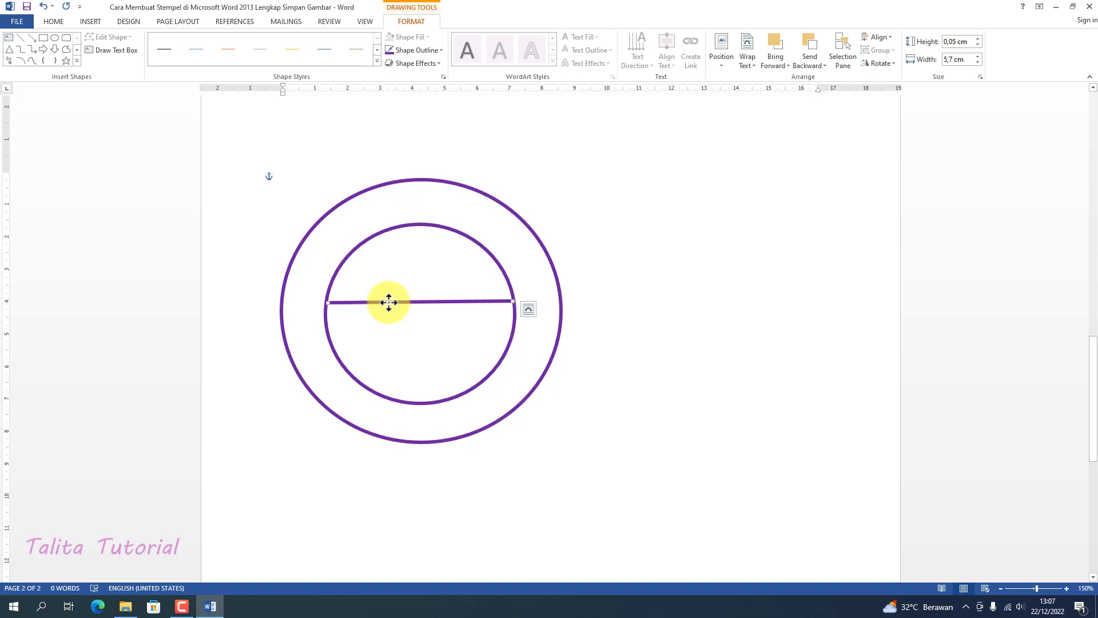
pyautogui.hotkey('ctrl', 'v')
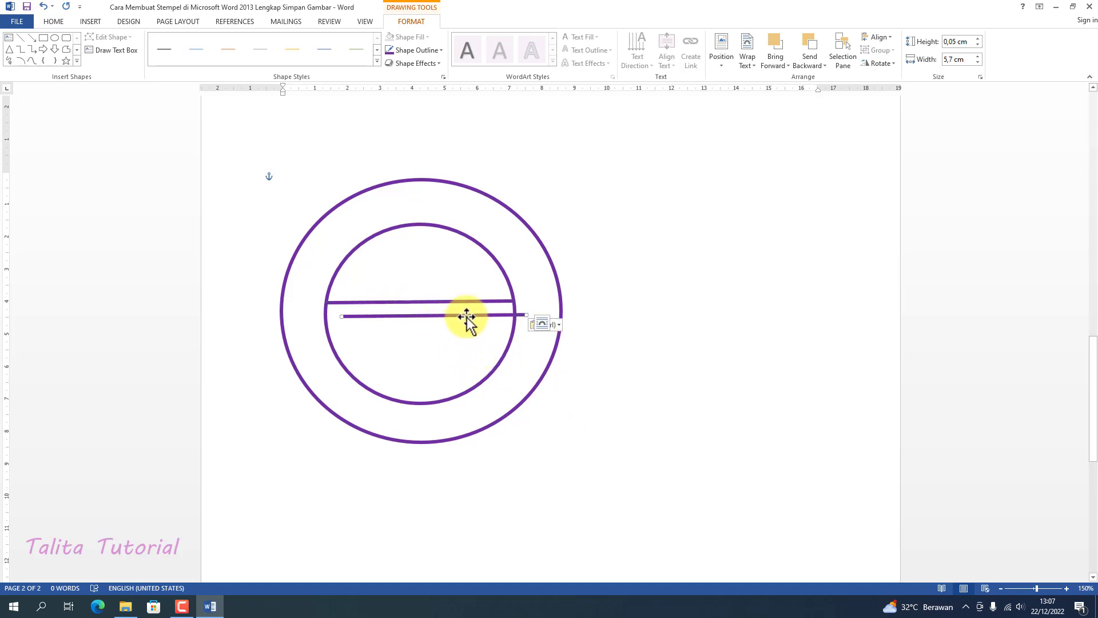
pyautogui.moveTo(469, 314); pyautogui.dragTo(448, 329)
pyautogui.click(454, 302)
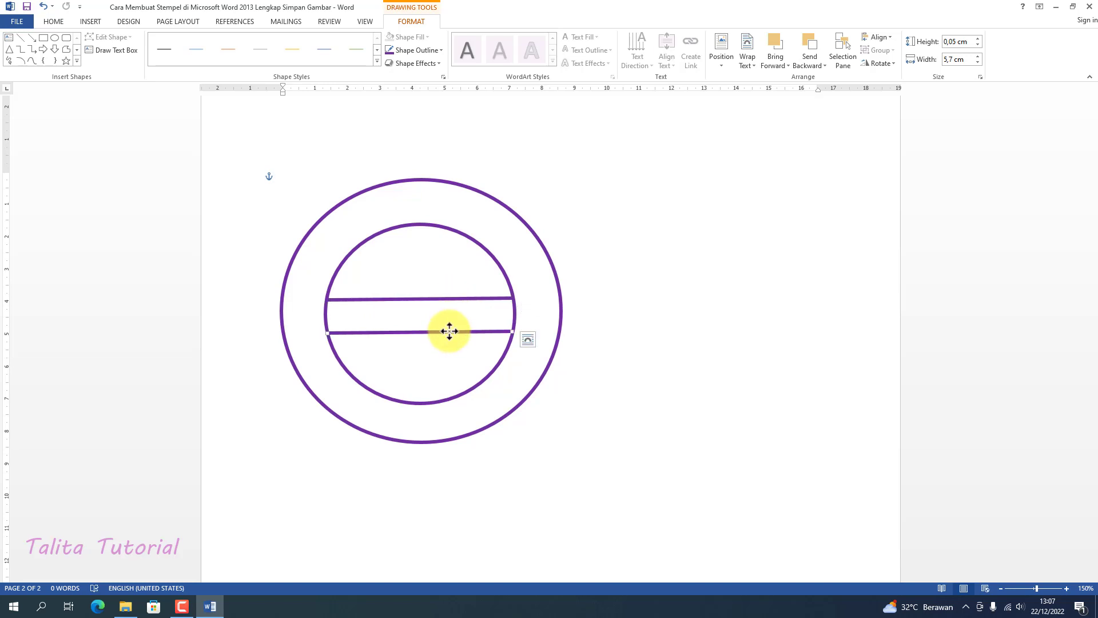
pyautogui.click(574, 312)
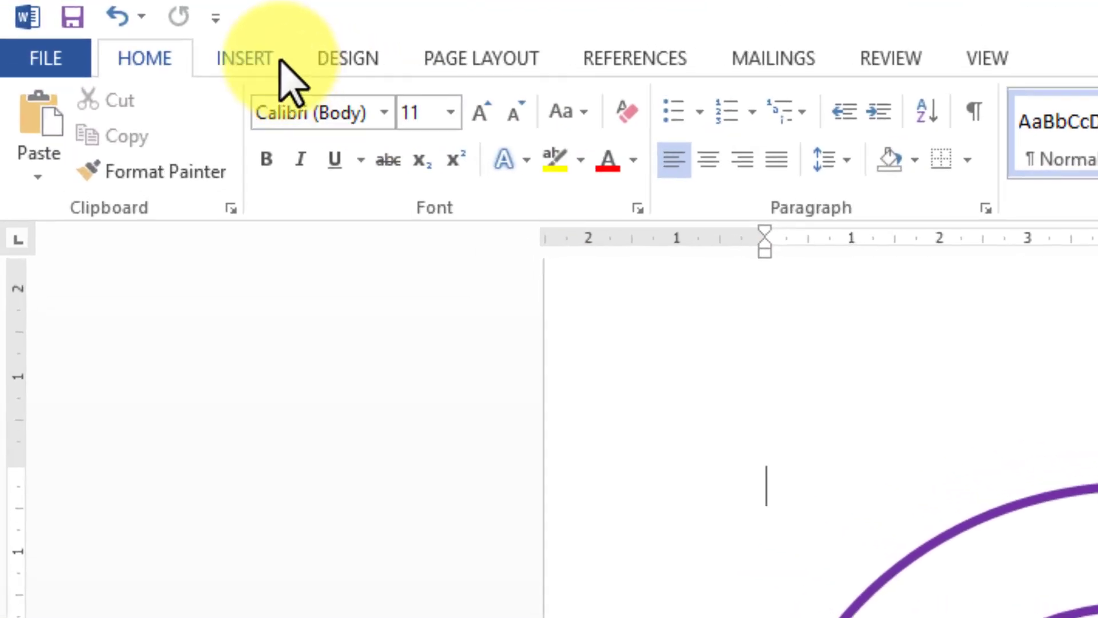
# Insert WordArt in the Fill - Black, Text 1, Shadow style reading "PEMERINTAH KABUPATEN SAMARINDA"
pyautogui.click(256, 58)
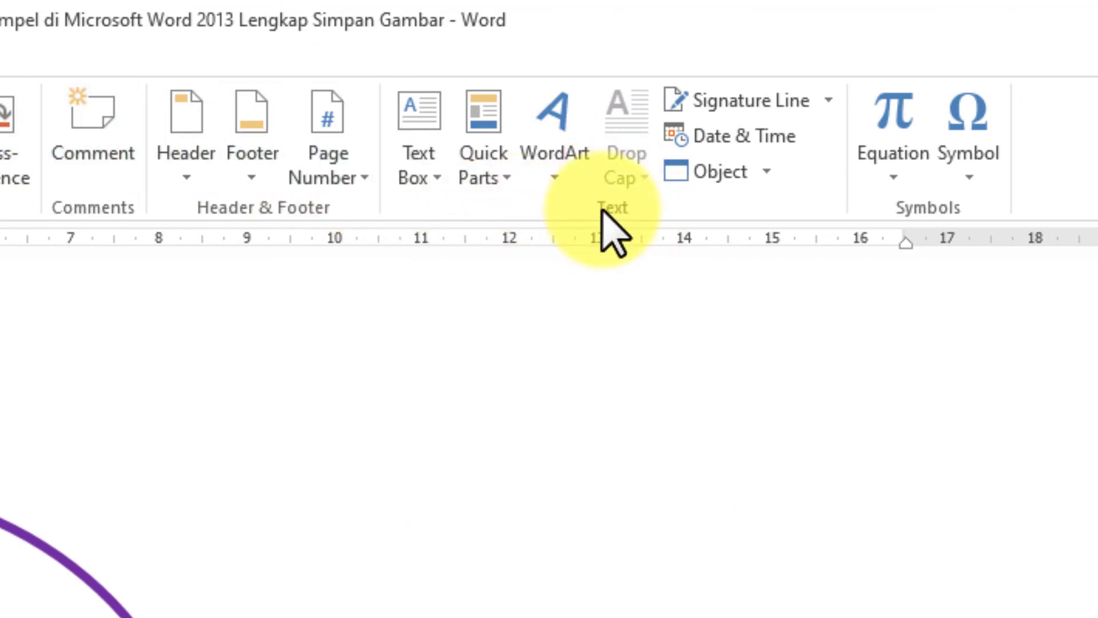
pyautogui.click(421, 166)
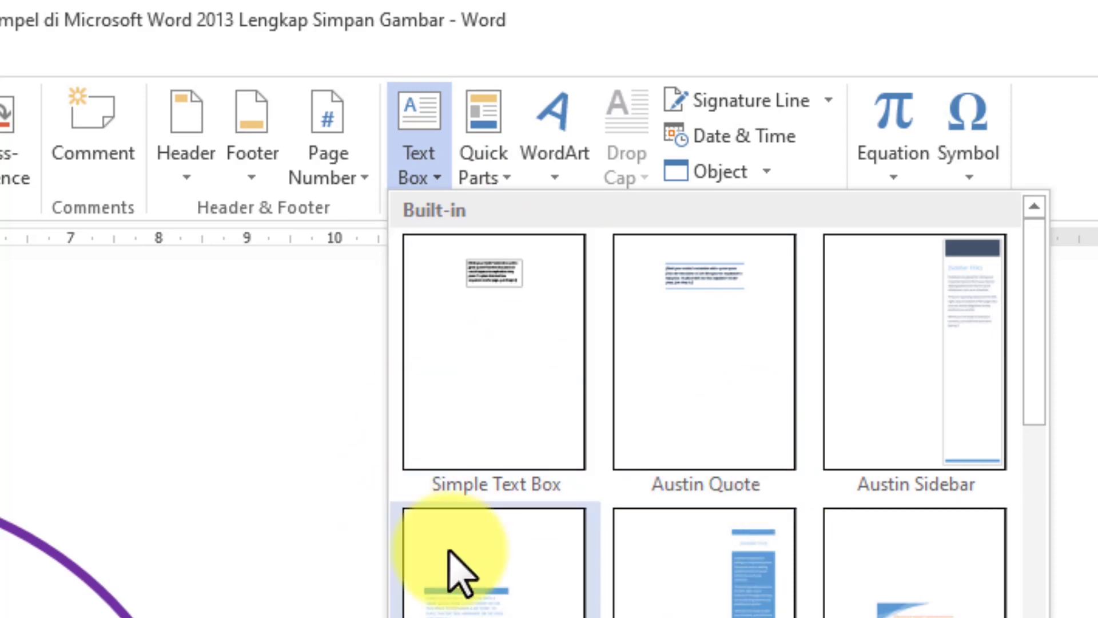
pyautogui.click(560, 171)
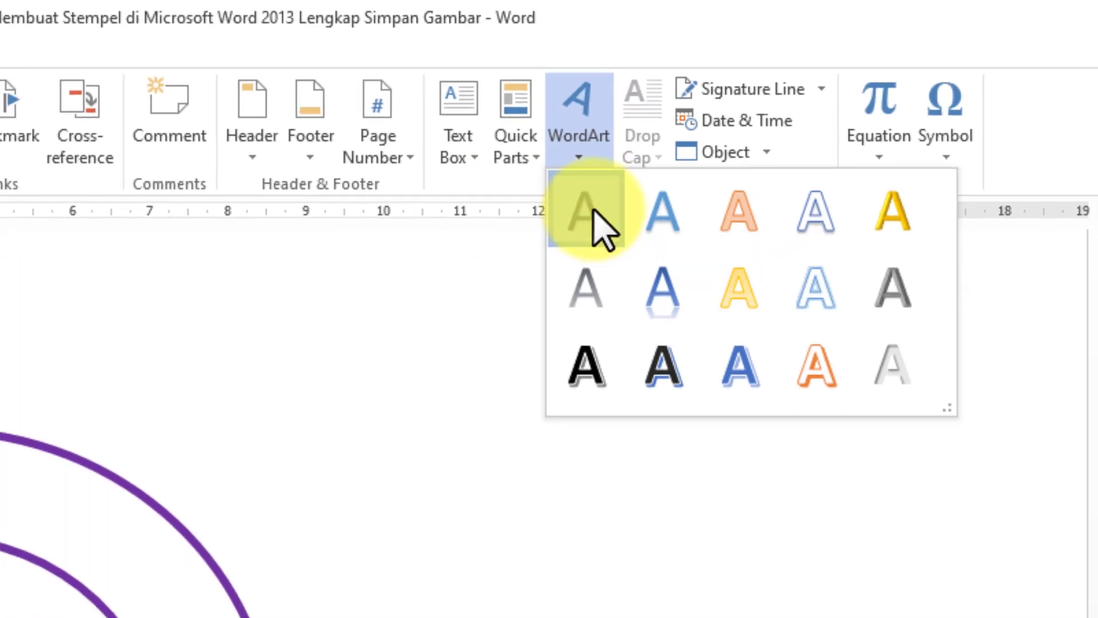
pyautogui.click(595, 213)
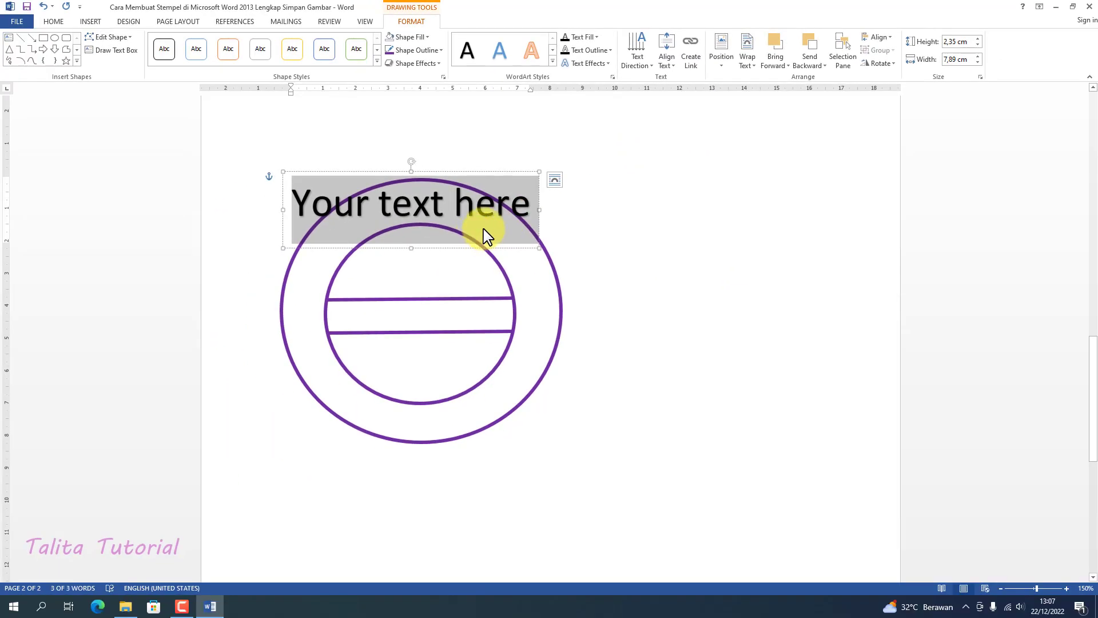
pyautogui.write('PEM')
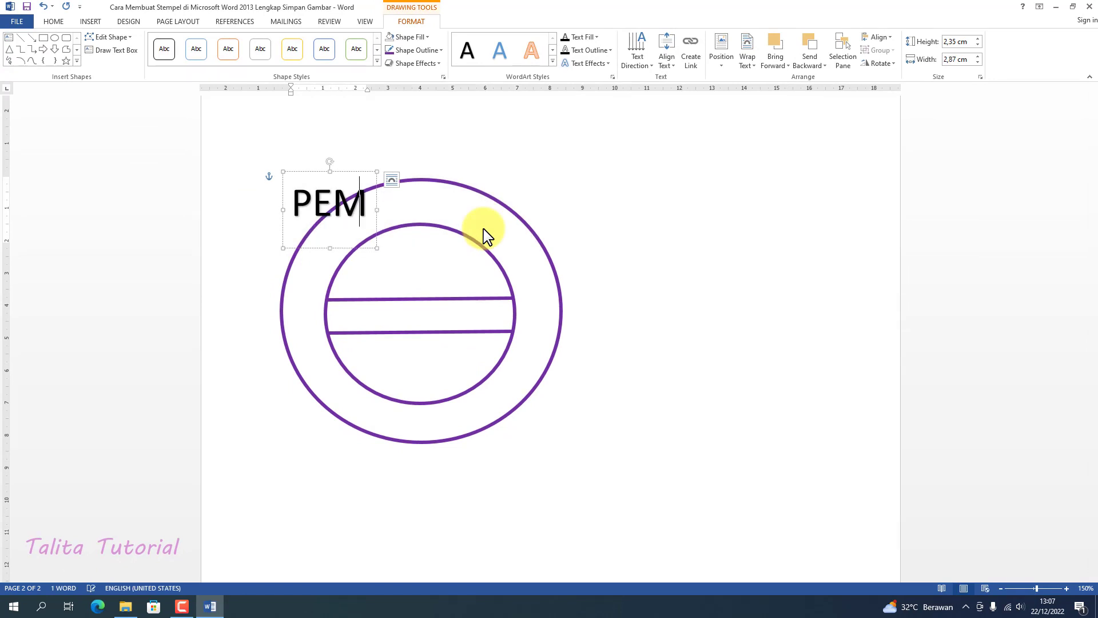
pyautogui.write('ERINTAH KABU')
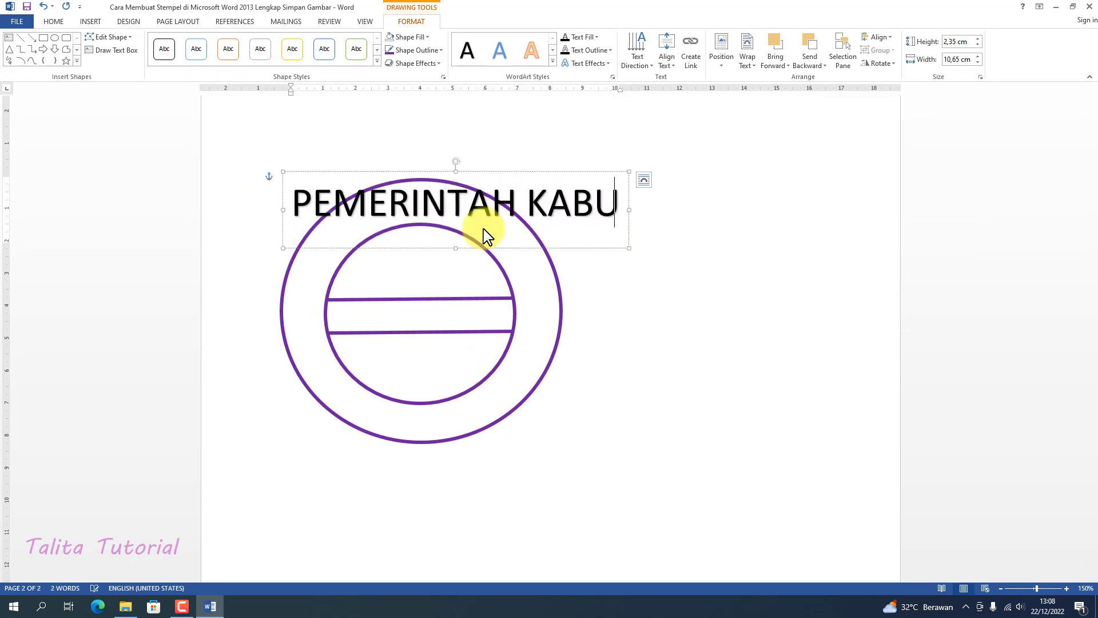
pyautogui.write('PATEN SA')
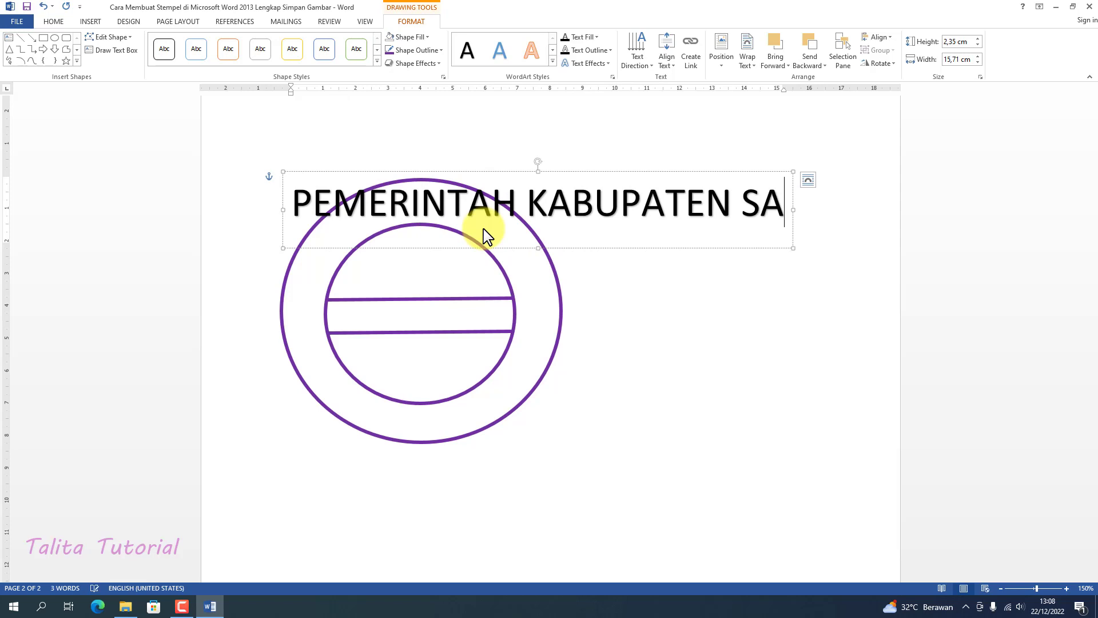
pyautogui.write('MARINDA')
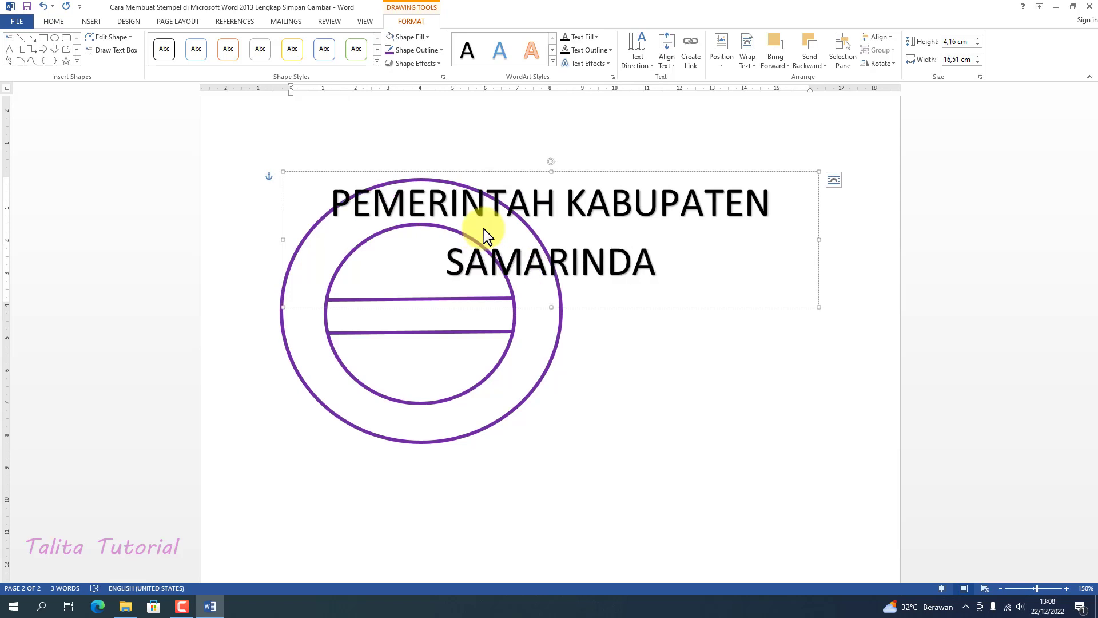
# Format the whole PEMERINTAH KABUPATEN SAMARINDA text as bold Times New Roman, size 22
pyautogui.moveTo(675, 266); pyautogui.dragTo(342, 205)
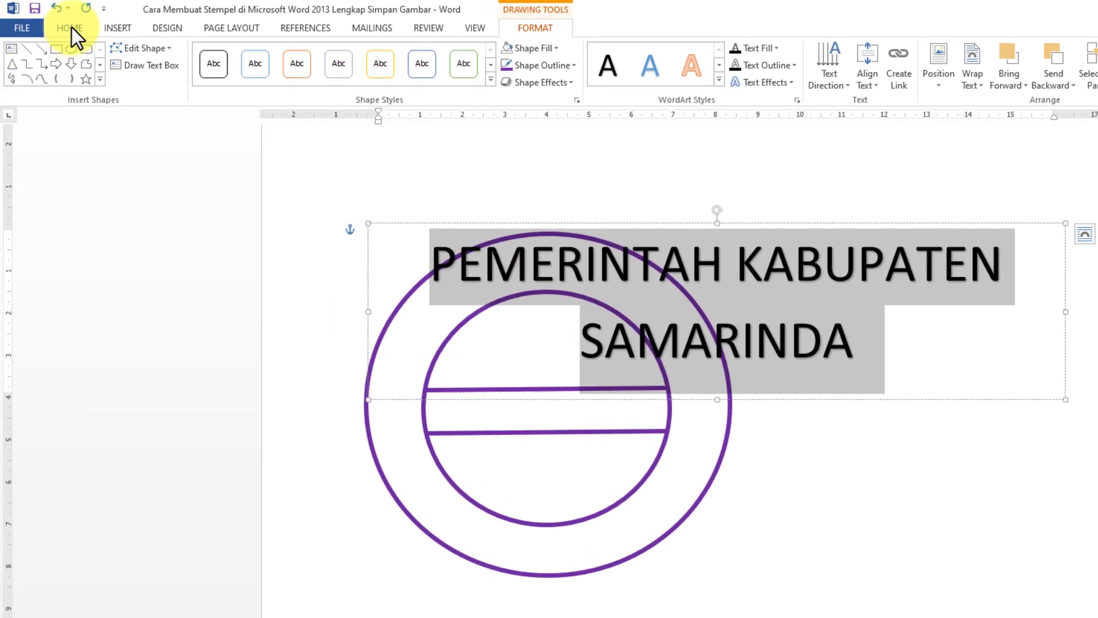
pyautogui.click(71, 27)
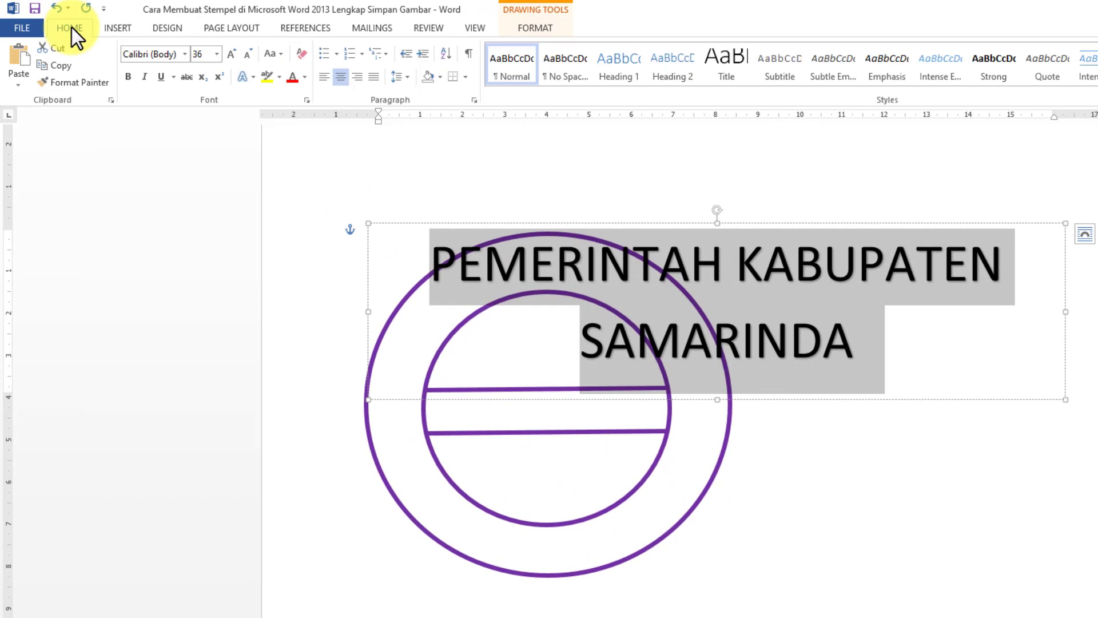
pyautogui.click(185, 53)
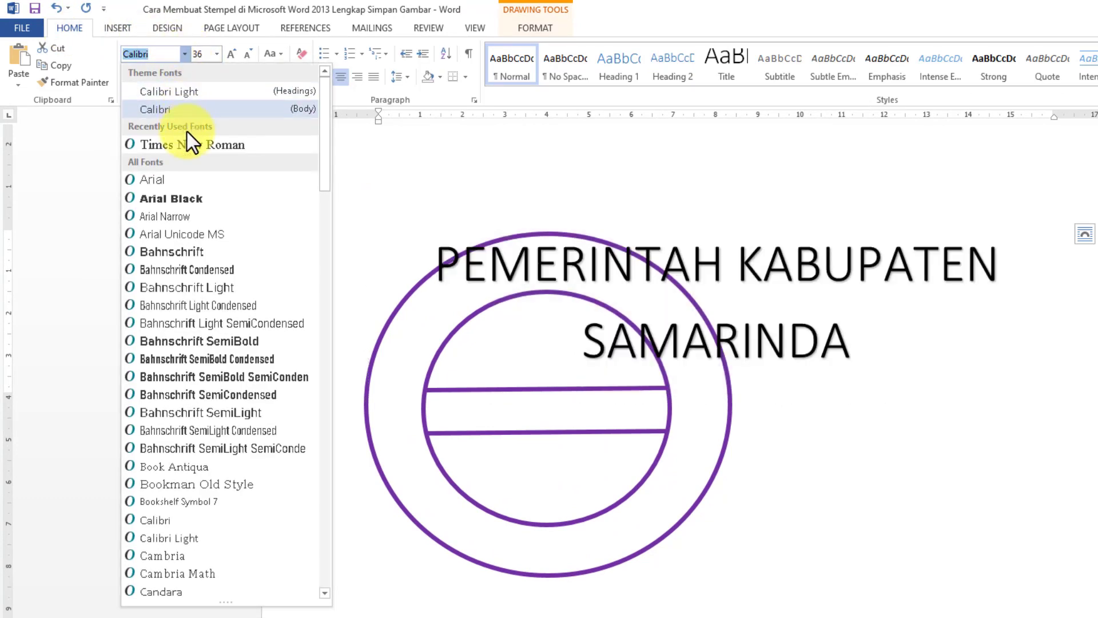
pyautogui.click(187, 143)
pyautogui.click(216, 53)
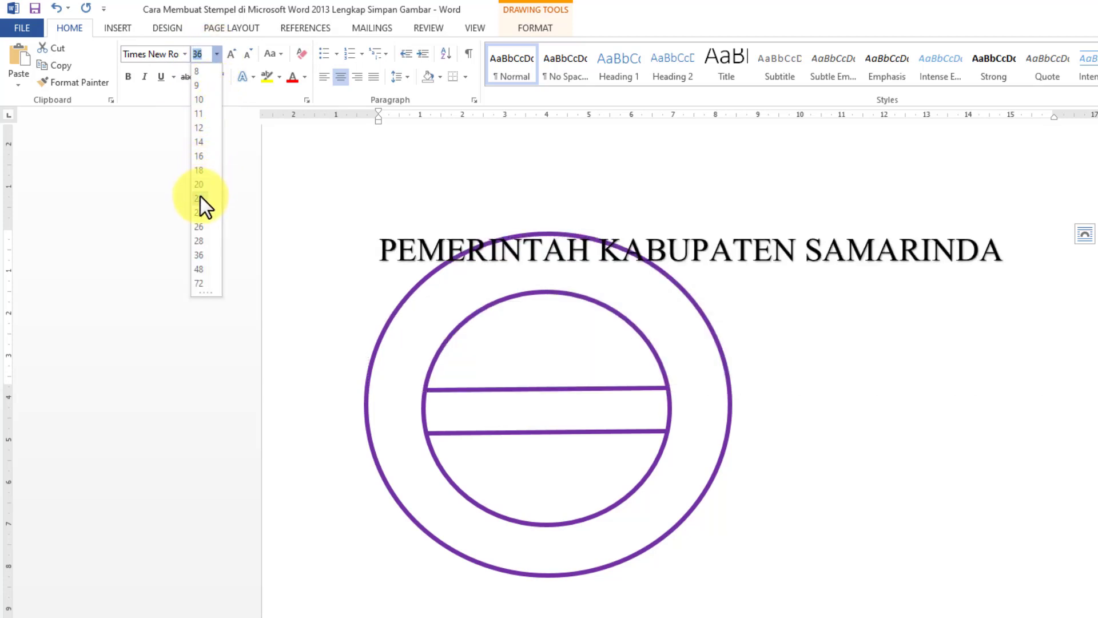
pyautogui.click(200, 198)
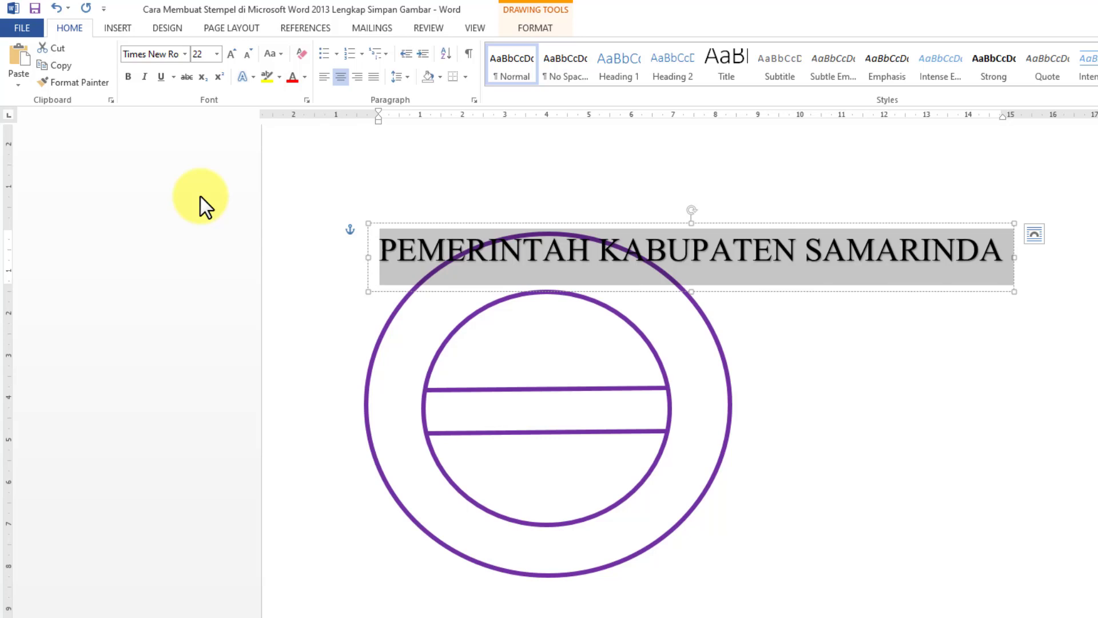
pyautogui.click(128, 76)
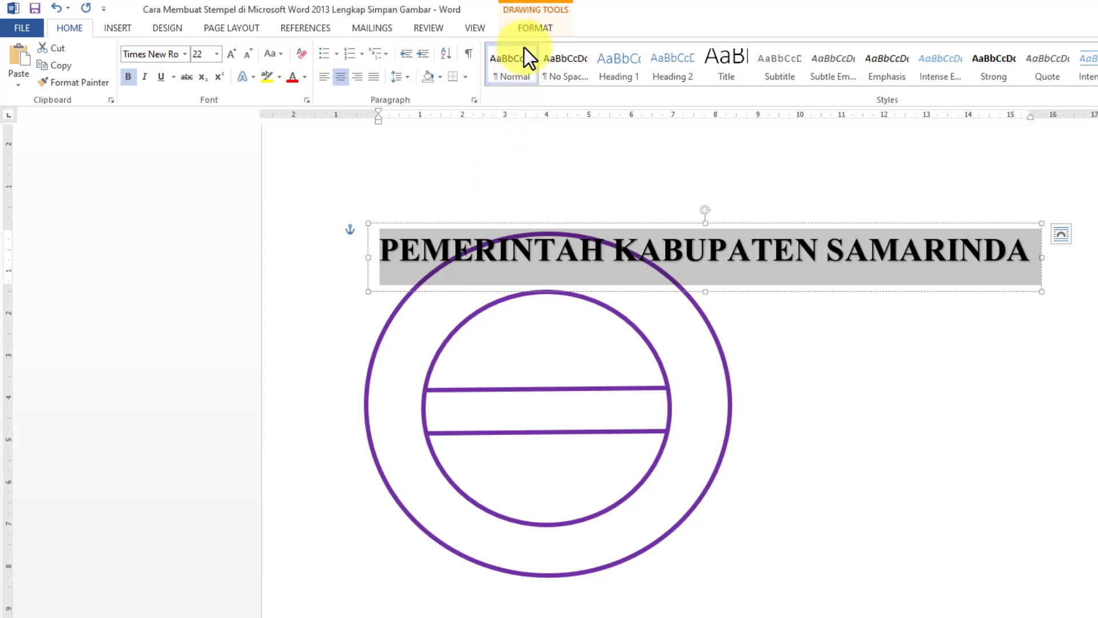
# Fill the PEMERINTAH KABUPATEN SAMARINDA text with standard purple and bend it with the Arch Up transform
pyautogui.click(527, 32)
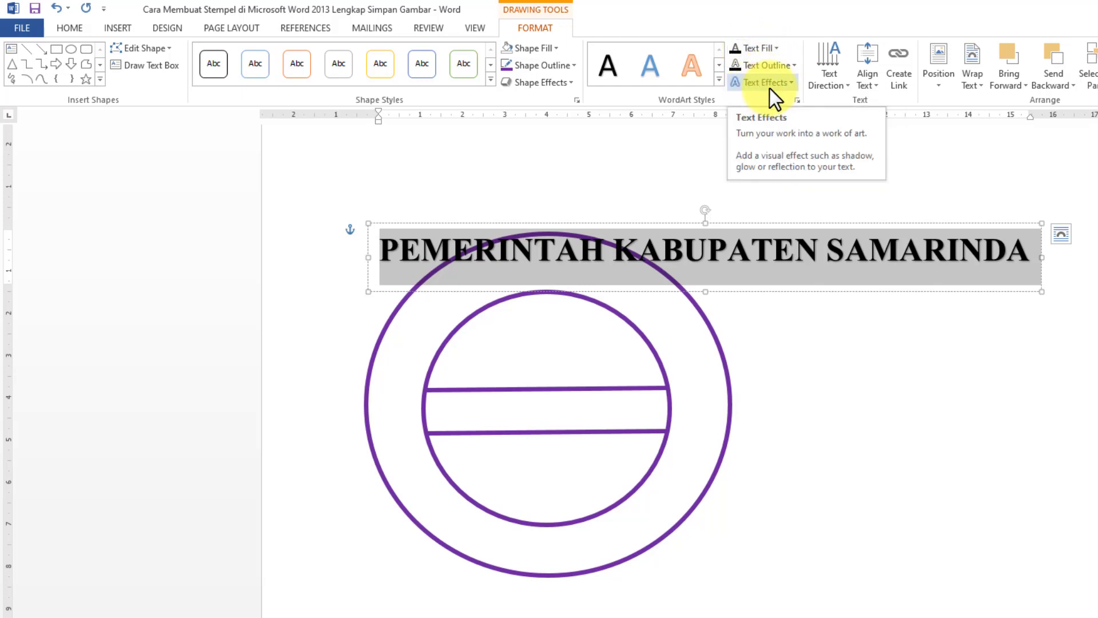
pyautogui.click(774, 49)
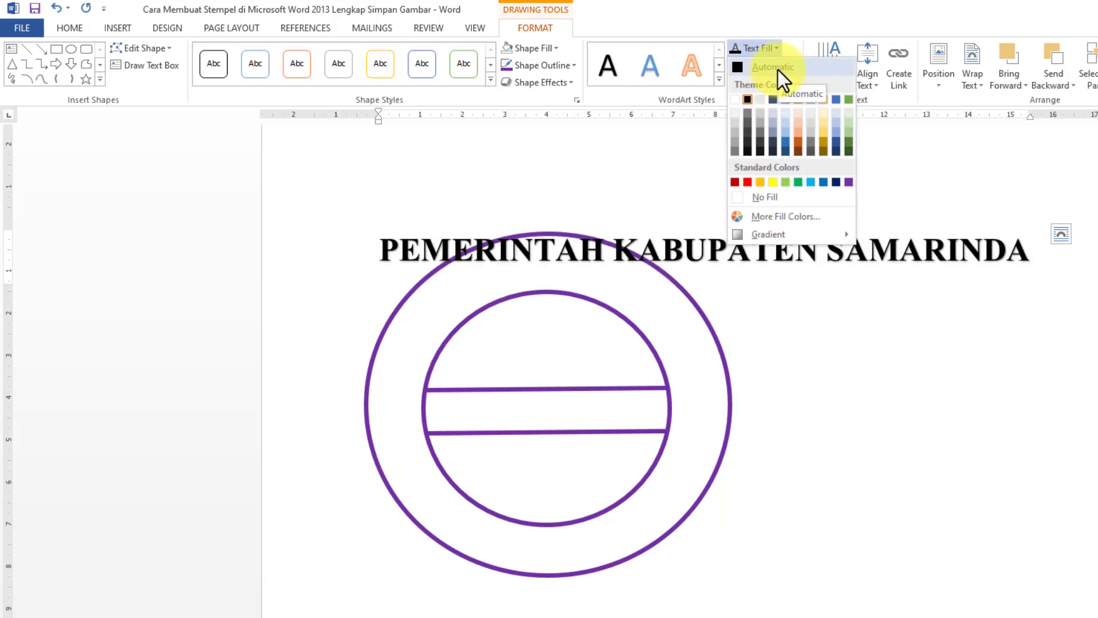
pyautogui.click(852, 180)
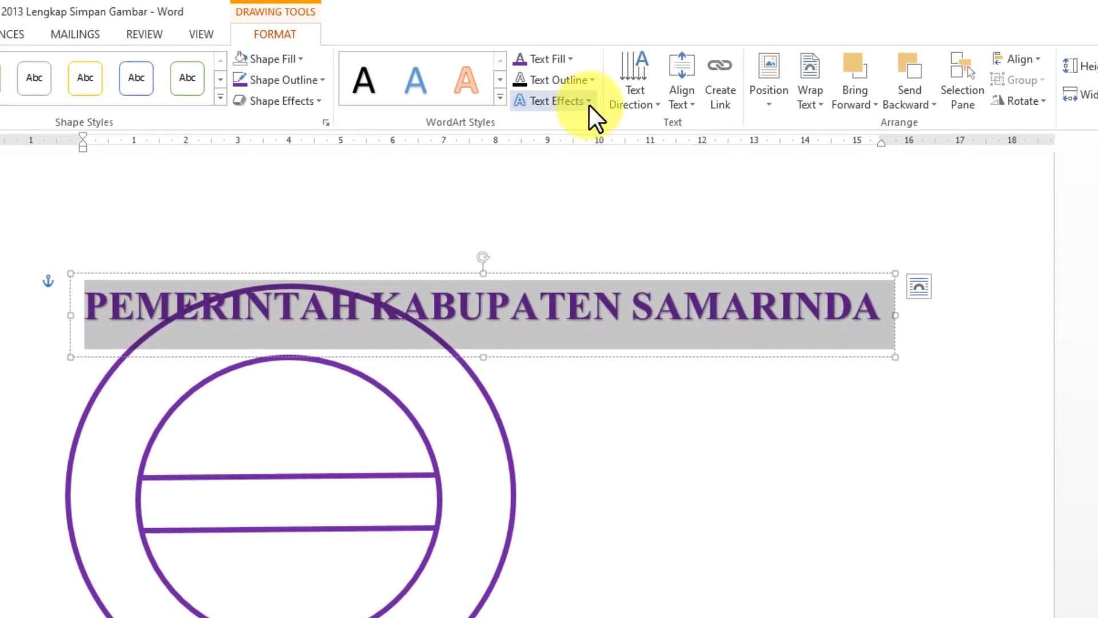
pyautogui.click(589, 105)
pyautogui.moveTo(583, 332)
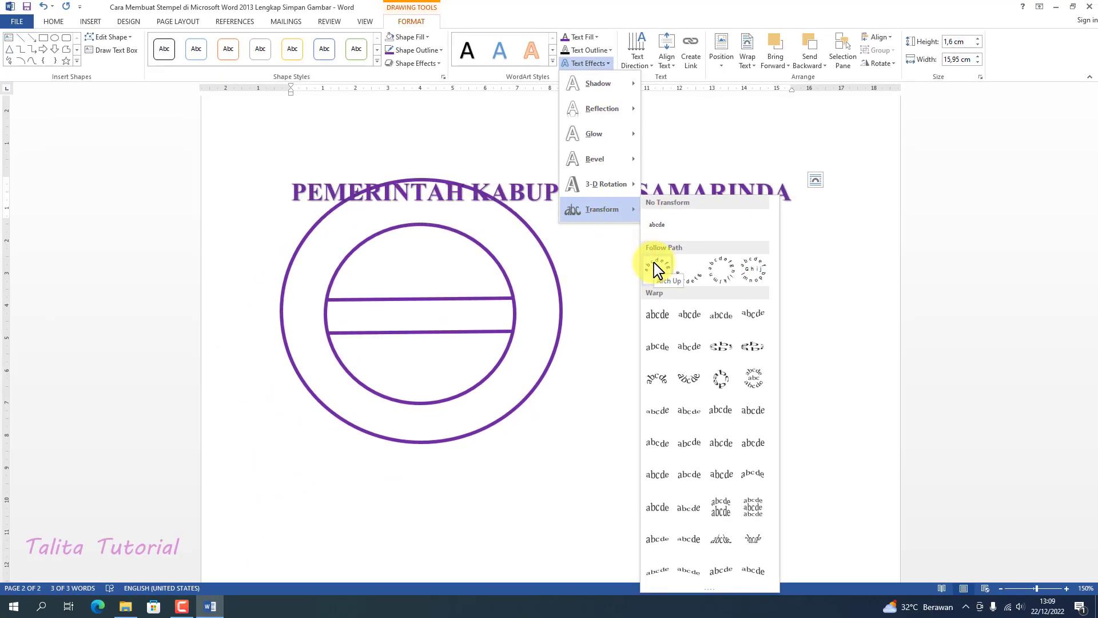
pyautogui.click(658, 268)
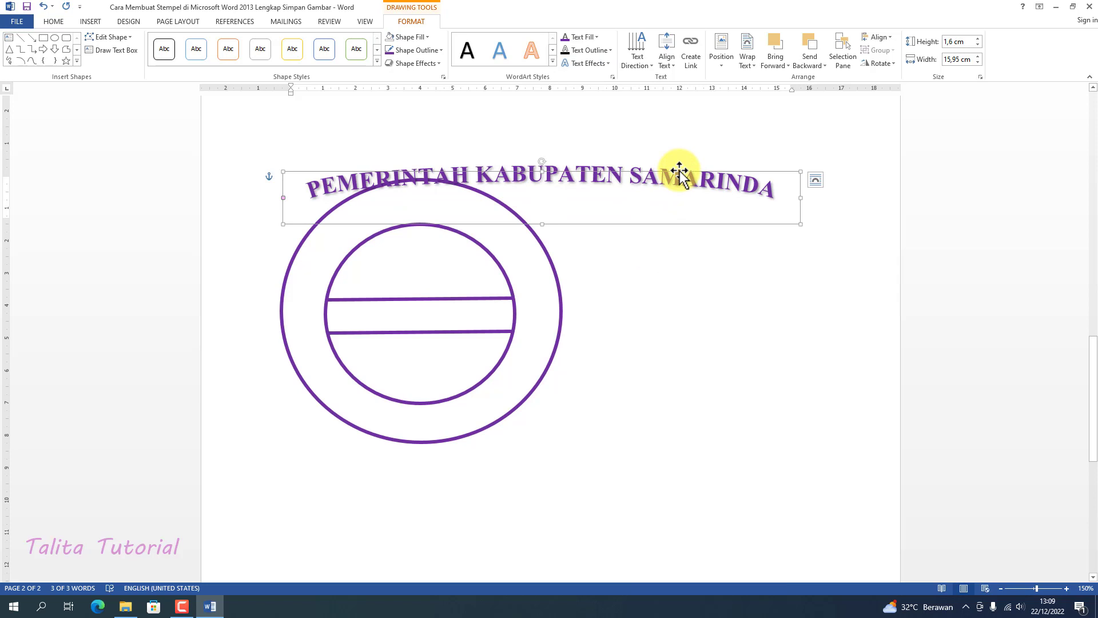
# Resize the arched text to about 8.13 cm high and 8.54 cm wide and fit it along the upper ring between the two ovals
pyautogui.moveTo(679, 172); pyautogui.dragTo(580, 204)
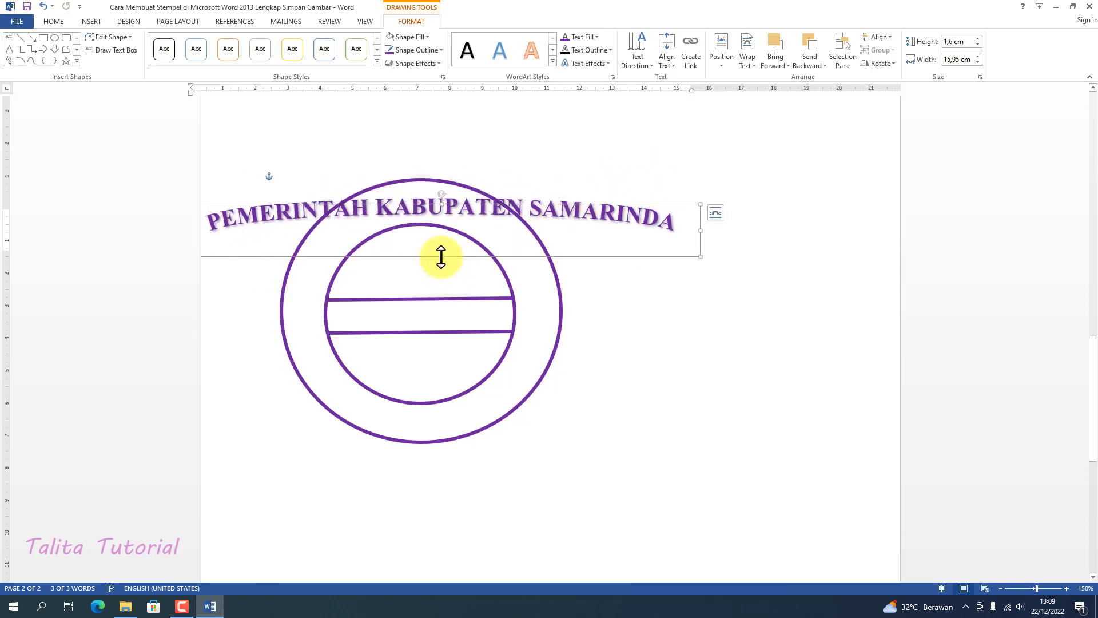
pyautogui.moveTo(441, 257); pyautogui.dragTo(463, 496)
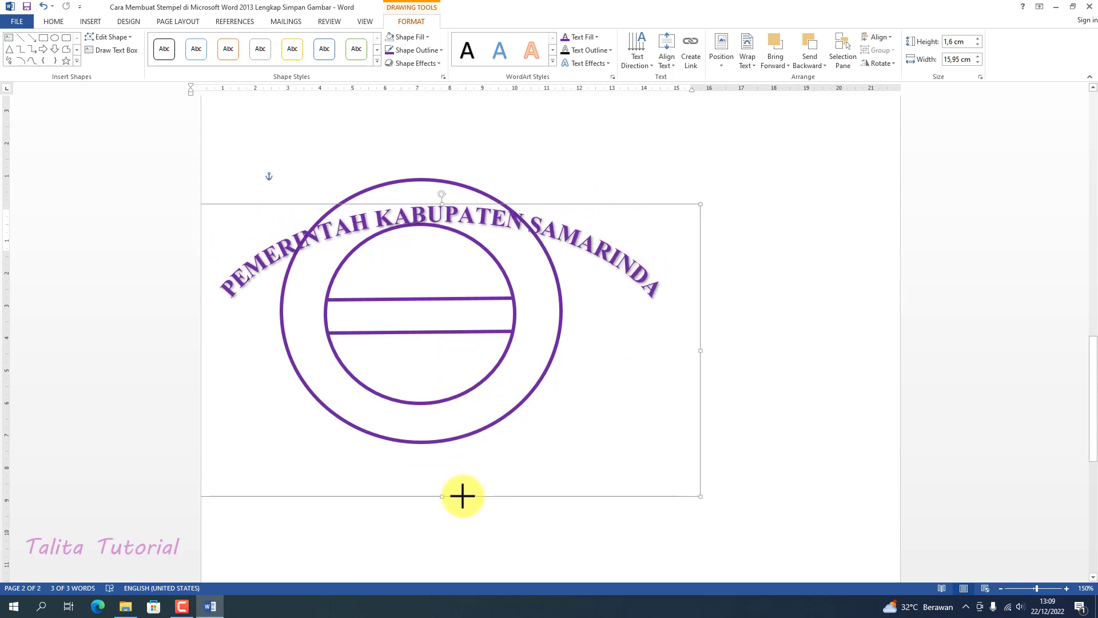
pyautogui.moveTo(699, 204); pyautogui.dragTo(496, 228)
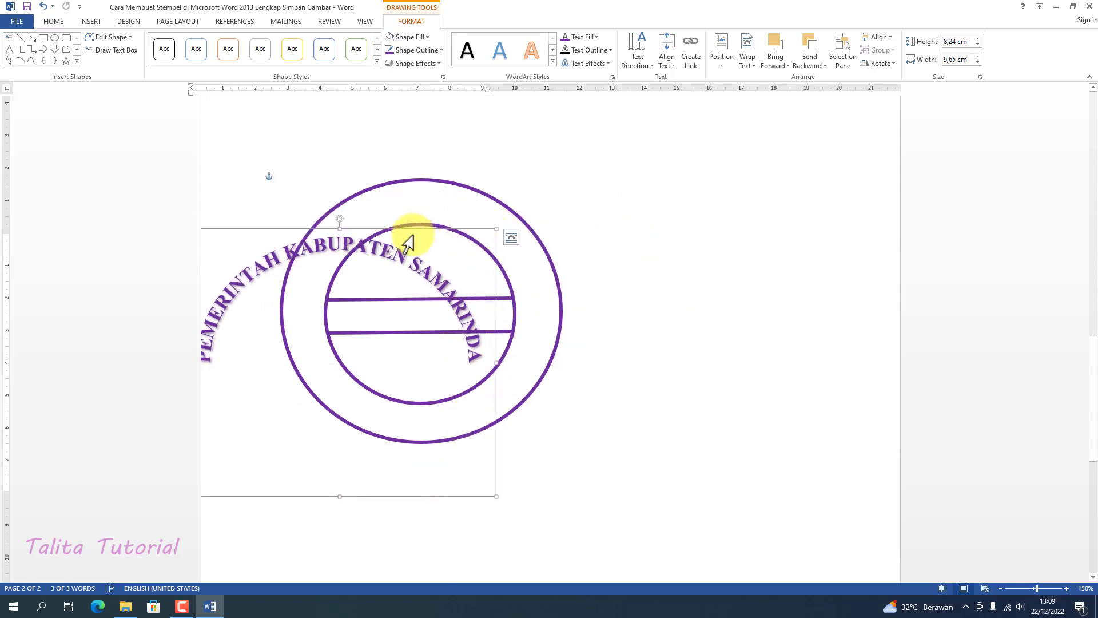
pyautogui.moveTo(413, 230); pyautogui.dragTo(497, 189)
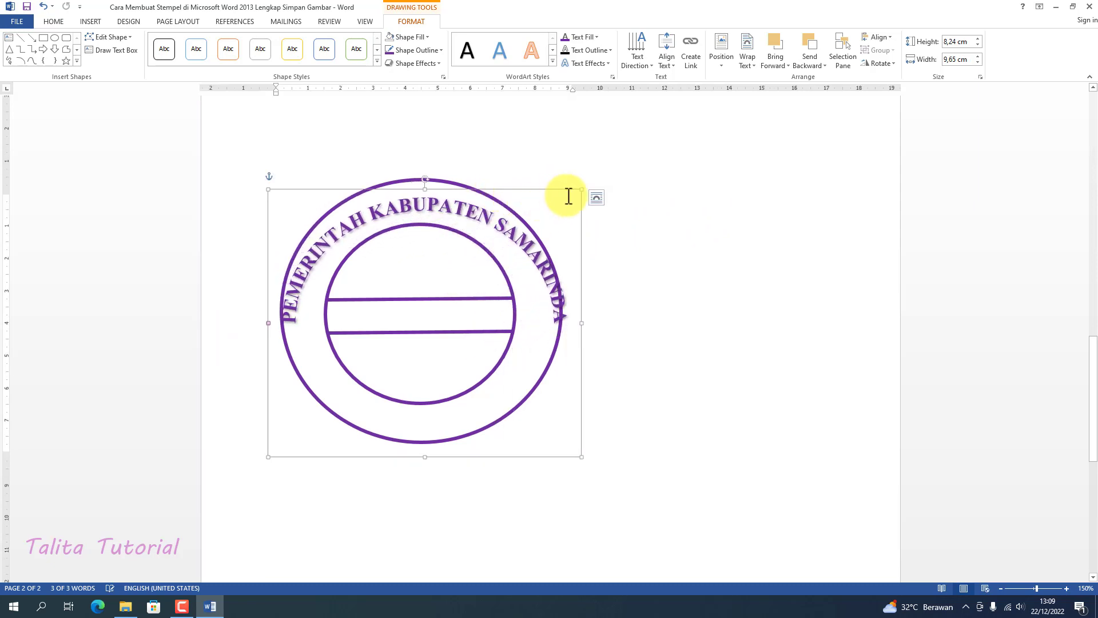
pyautogui.moveTo(581, 189); pyautogui.dragTo(554, 186)
pyautogui.moveTo(469, 185); pyautogui.dragTo(473, 186)
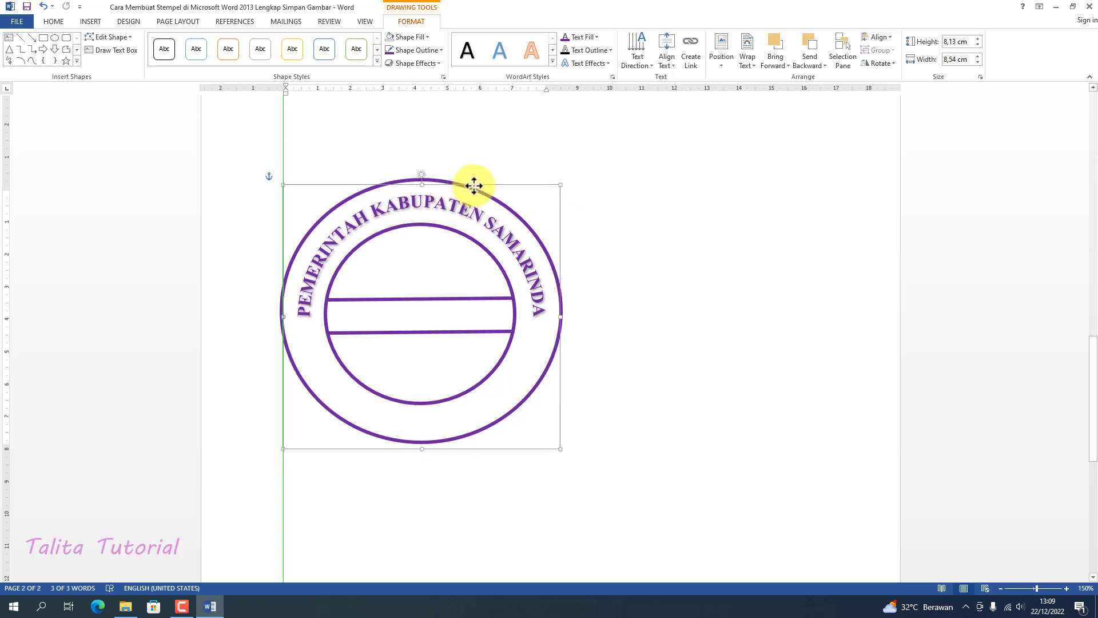
pyautogui.click(620, 228)
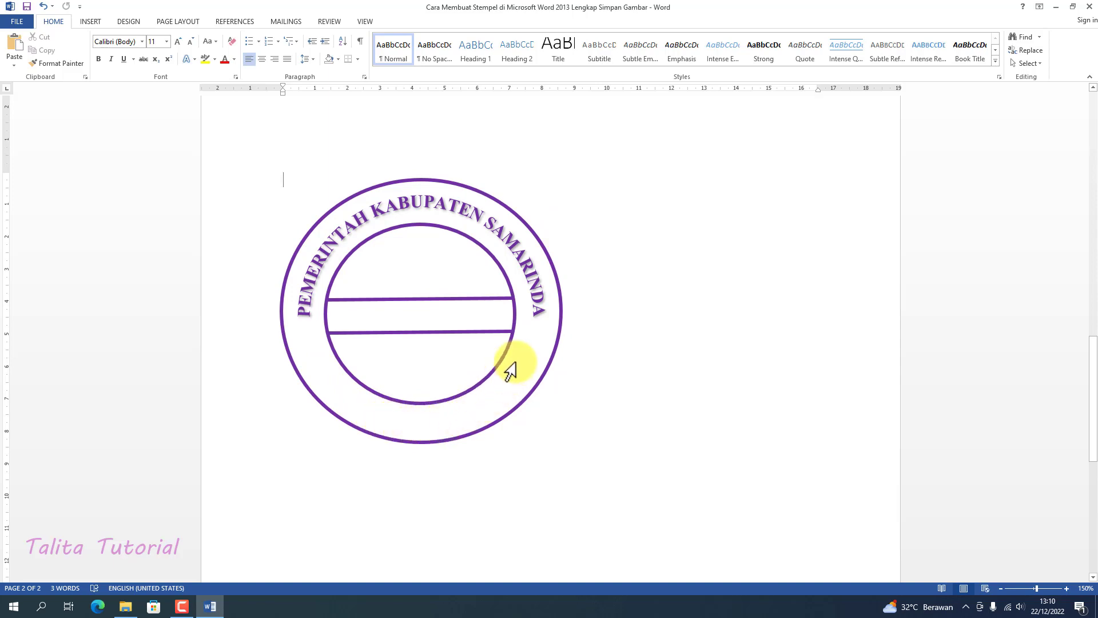
# Insert a second WordArt in the same black shadowed style reading "KECAMATAN LOK BAHU"
pyautogui.click(92, 21)
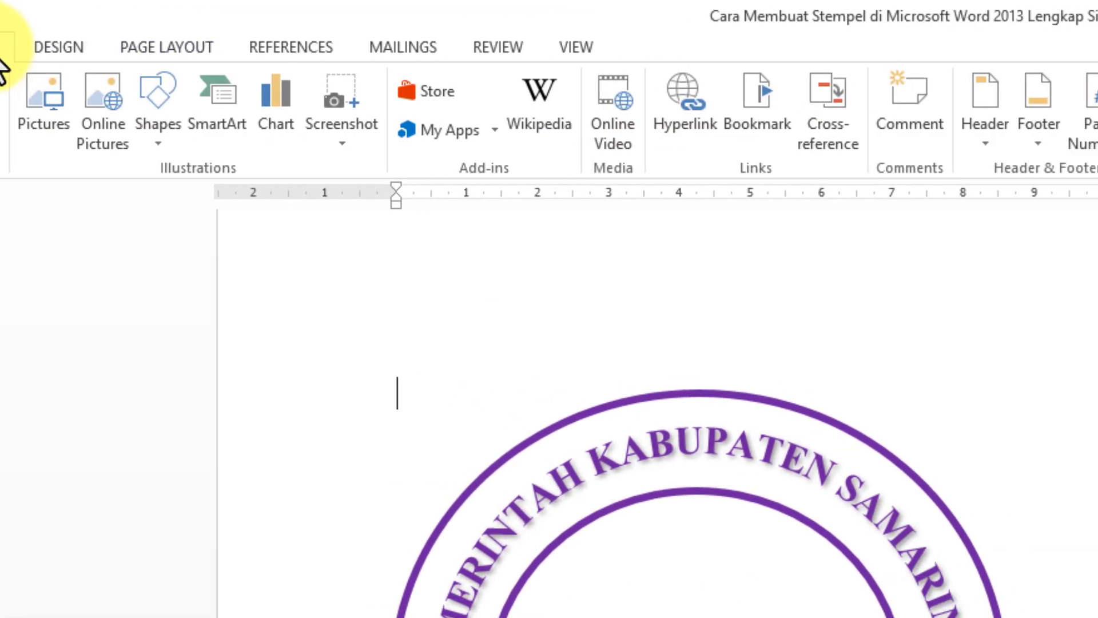
pyautogui.click(689, 166)
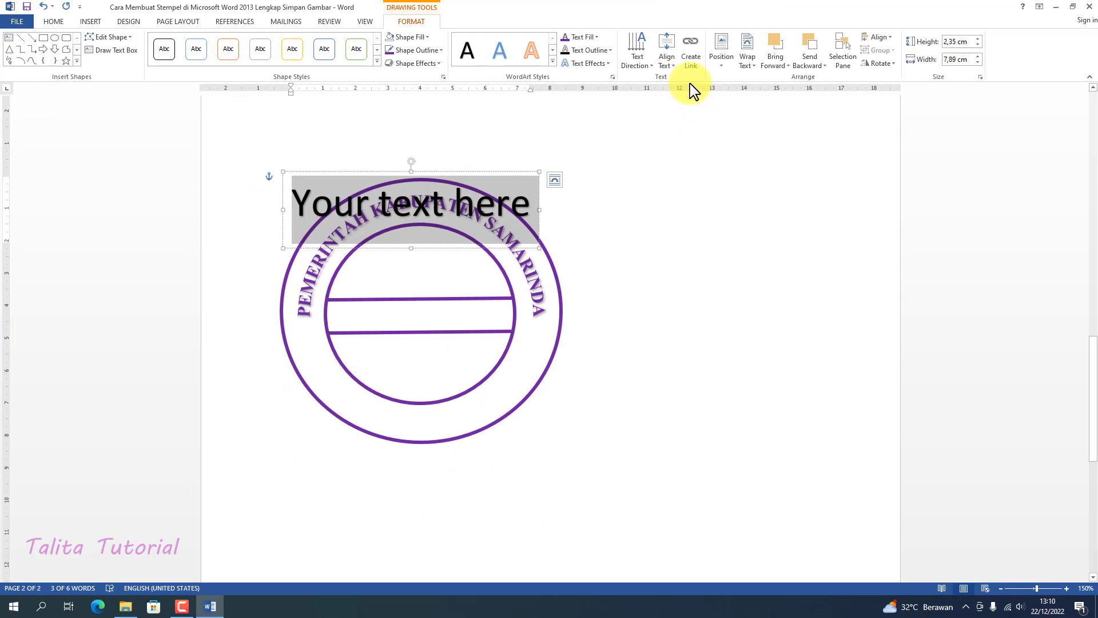
pyautogui.write('KE')
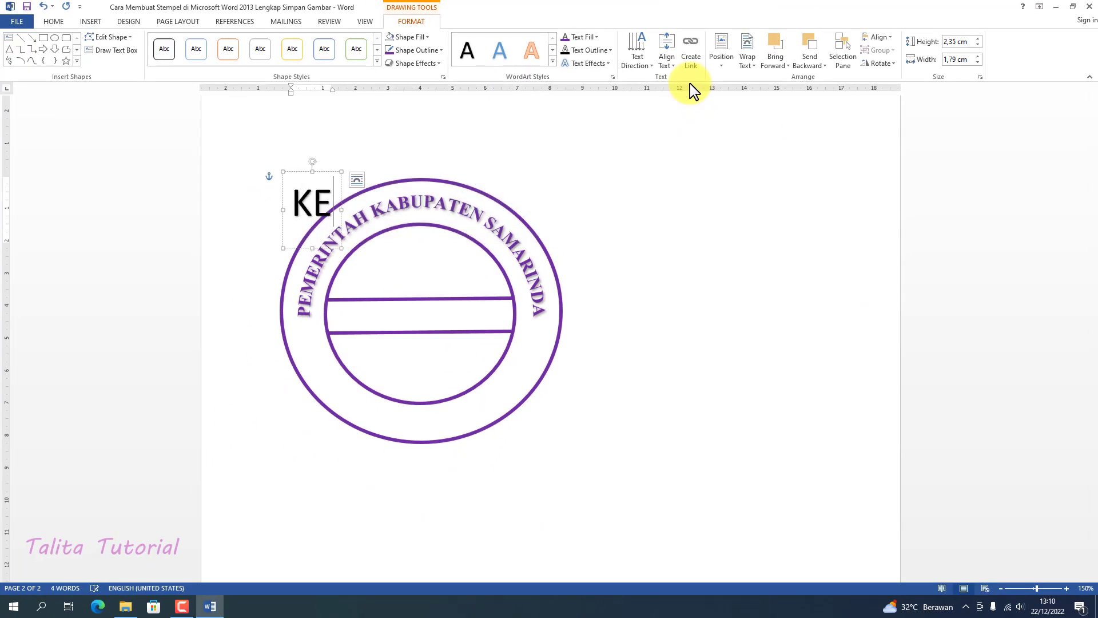
pyautogui.write('CAMA')
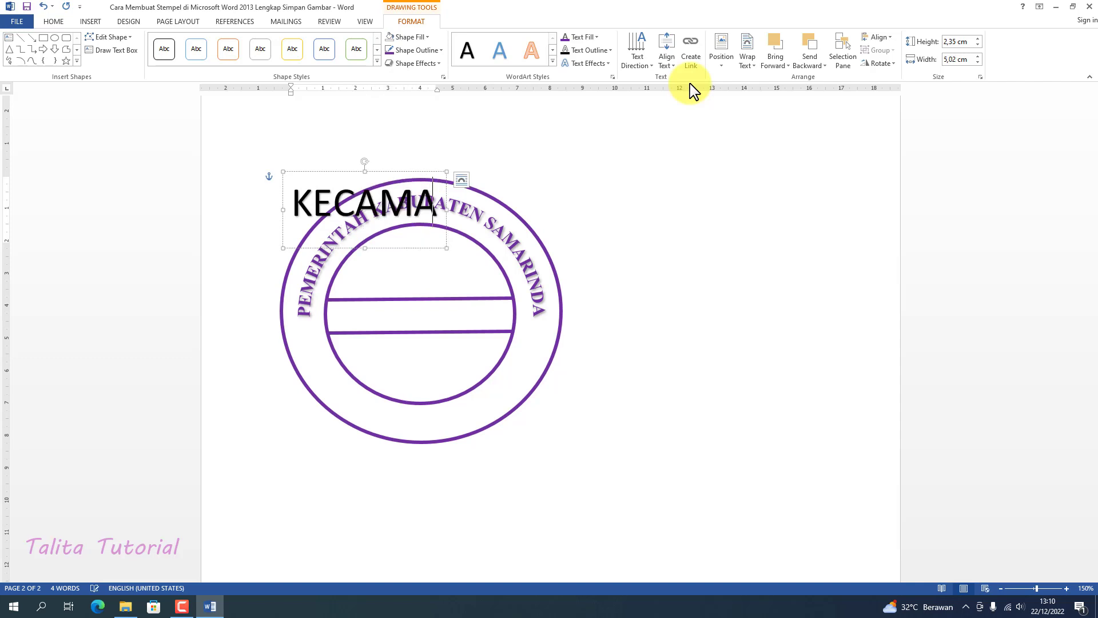
pyautogui.write('TAN LOK BAHU')
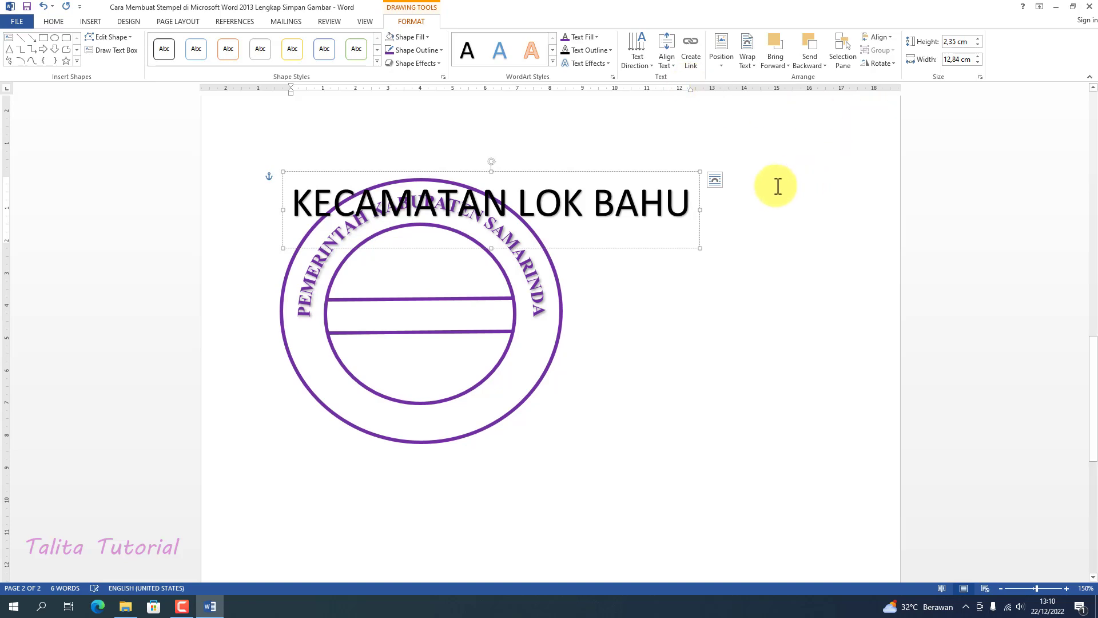
# Format the whole KECAMATAN LOK BAHU text as bold Times New Roman, size 22
pyautogui.moveTo(694, 200); pyautogui.dragTo(338, 215)
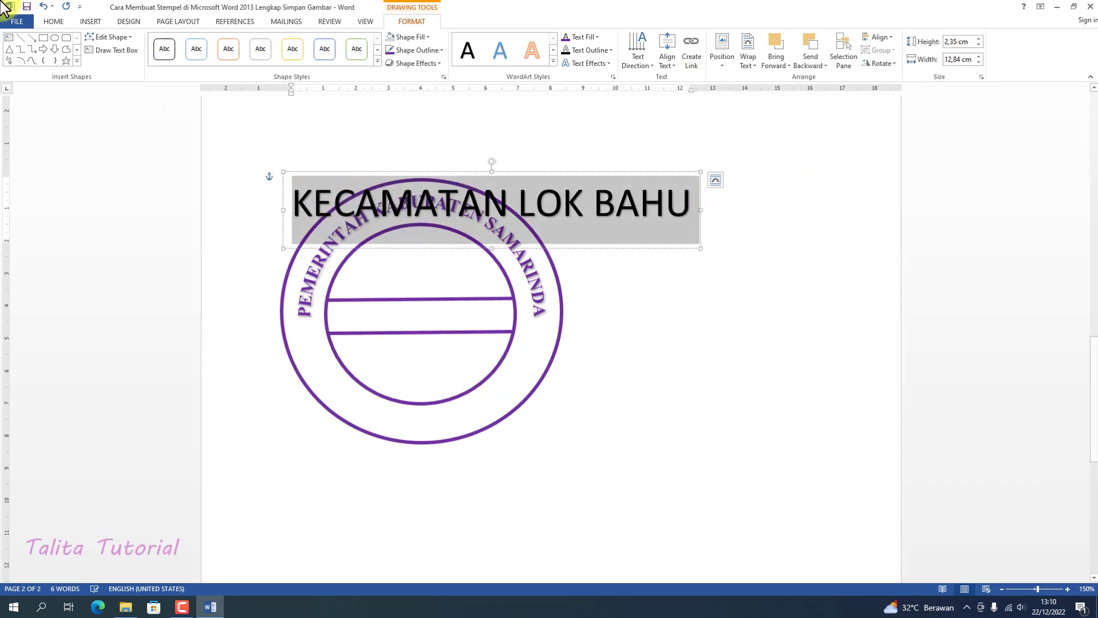
pyautogui.click(77, 32)
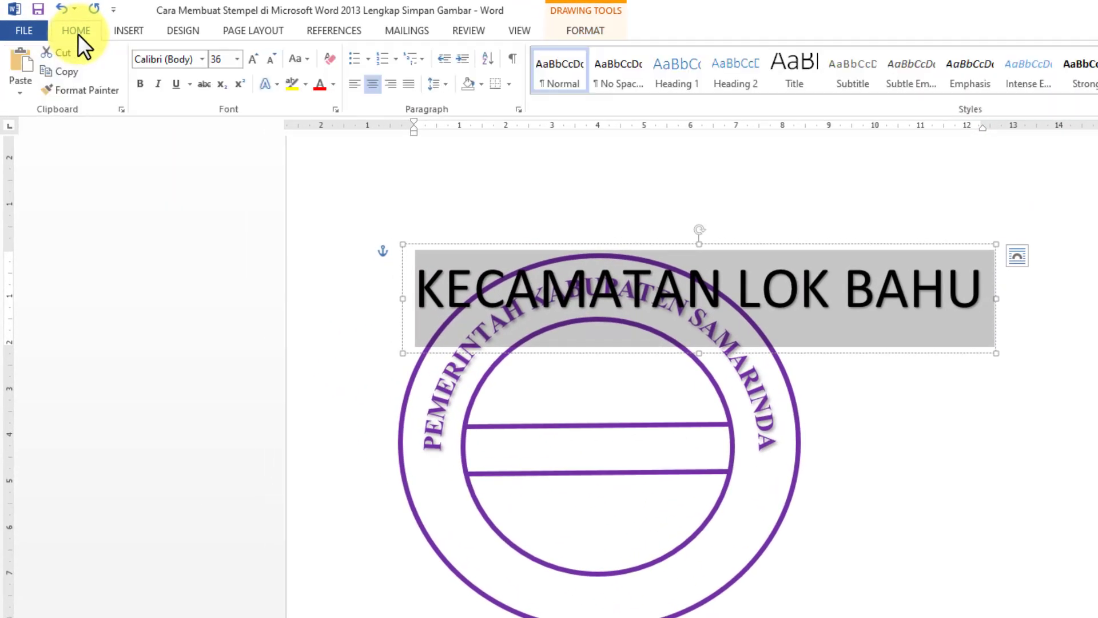
pyautogui.click(143, 82)
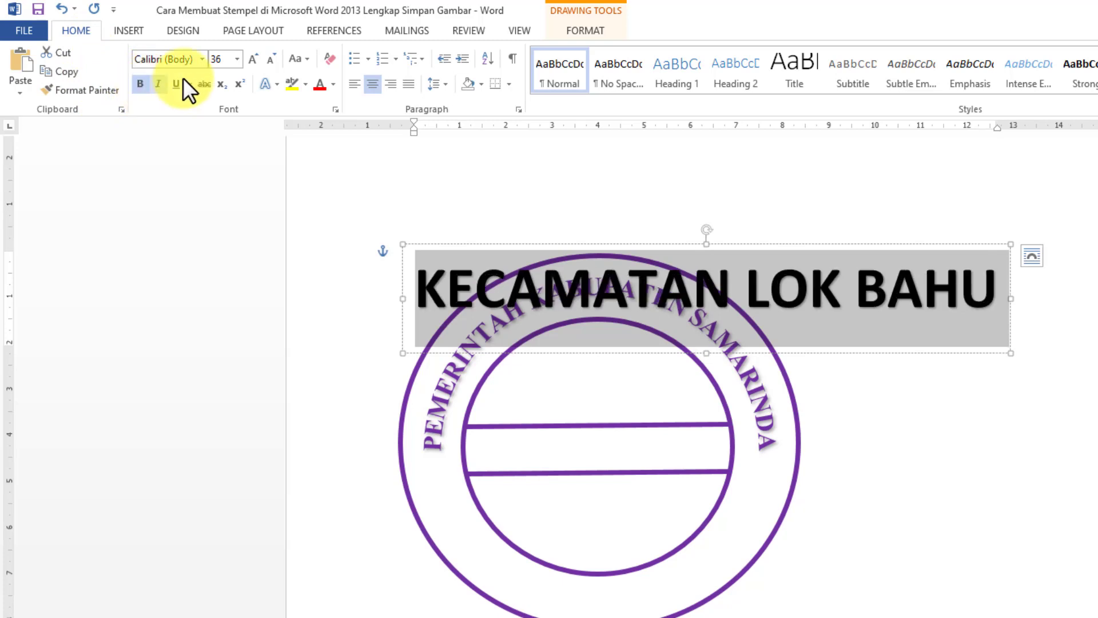
pyautogui.click(200, 60)
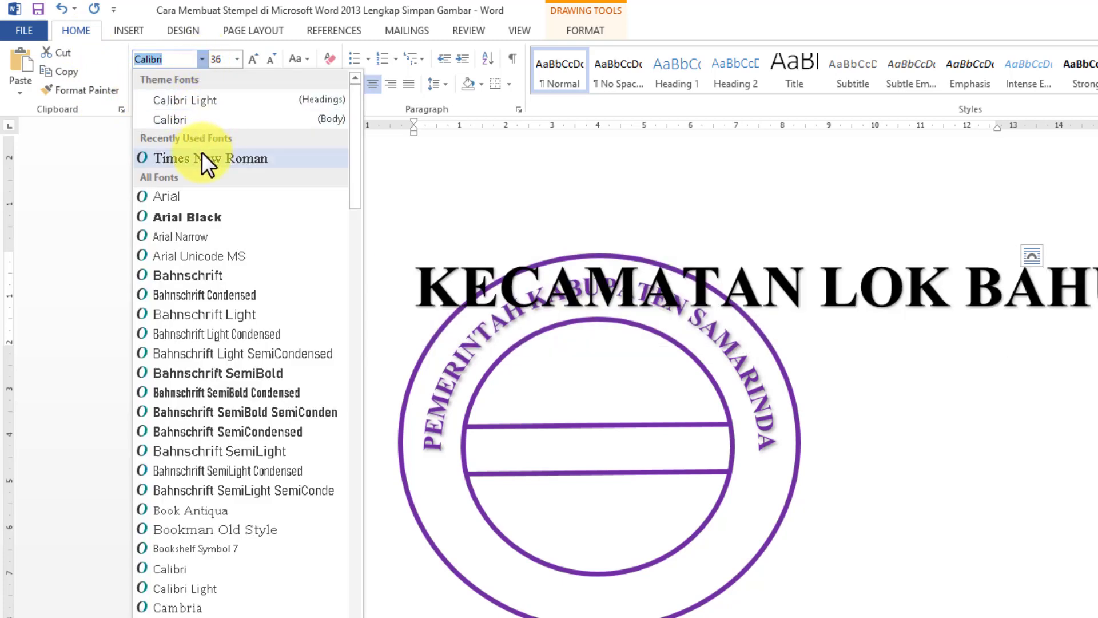
pyautogui.click(201, 159)
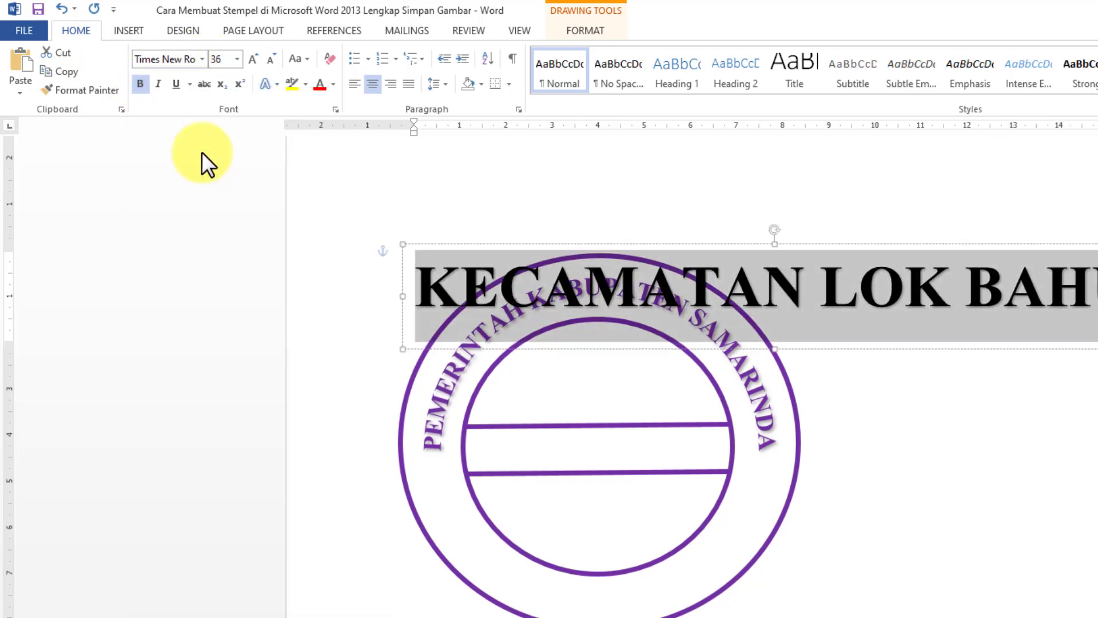
pyautogui.click(237, 60)
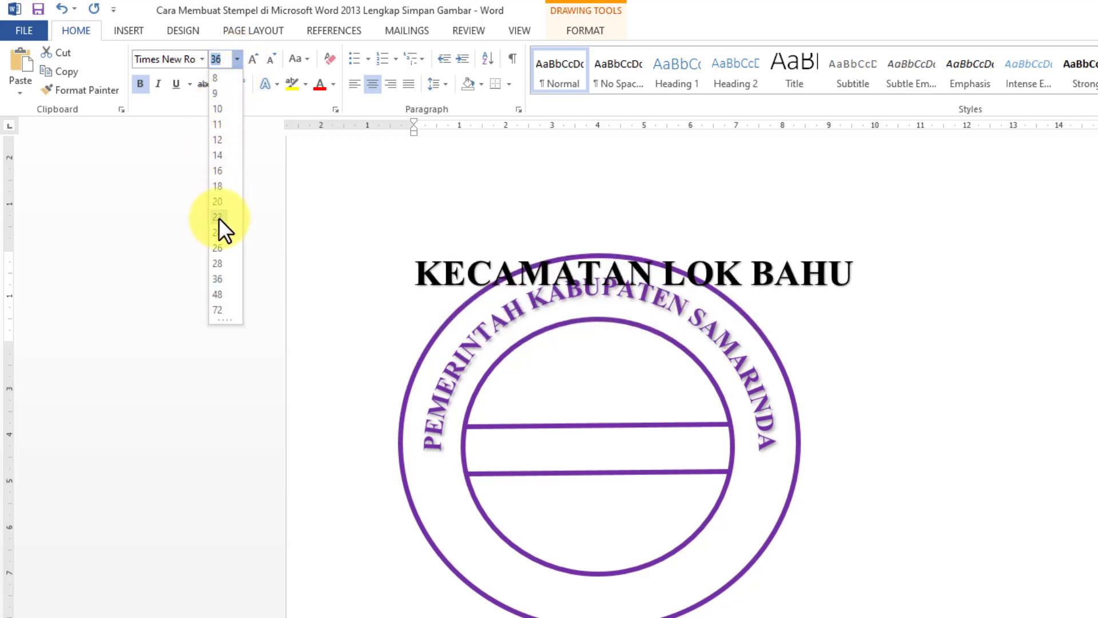
pyautogui.click(218, 217)
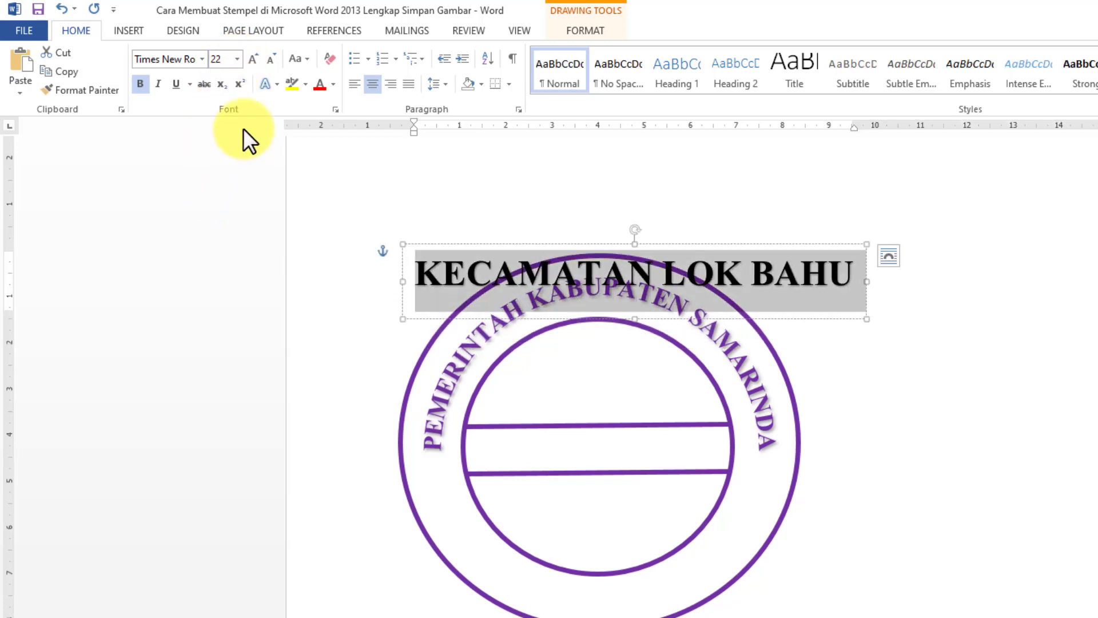
# Fill the KECAMATAN LOK BAHU text with standard purple and bend it with the Arch Down transform
pyautogui.click(572, 29)
pyautogui.click(847, 54)
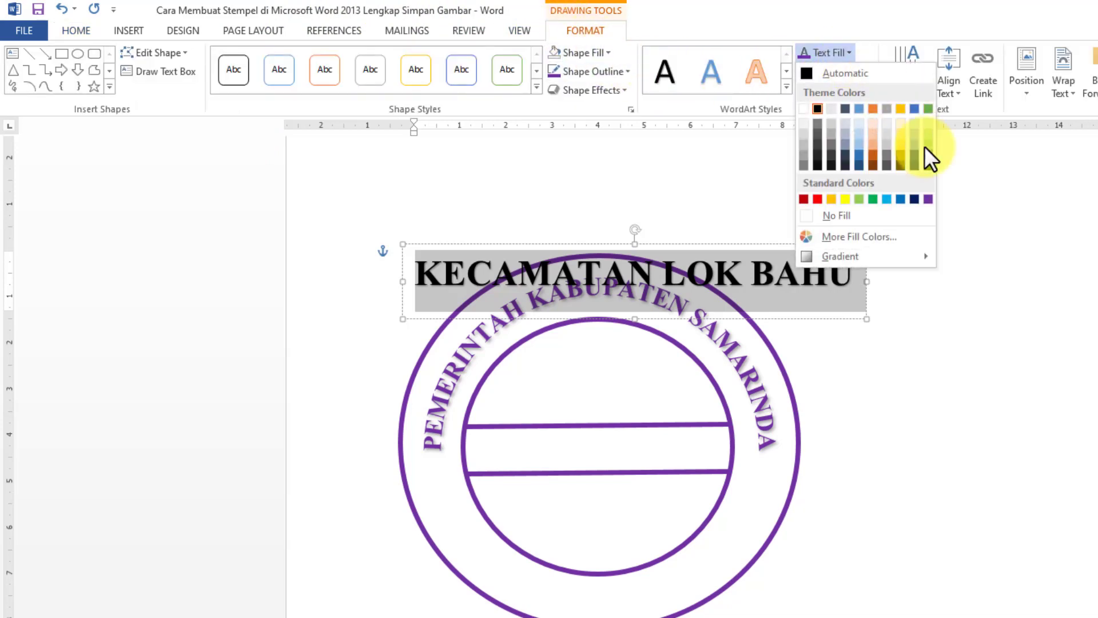
pyautogui.click(934, 199)
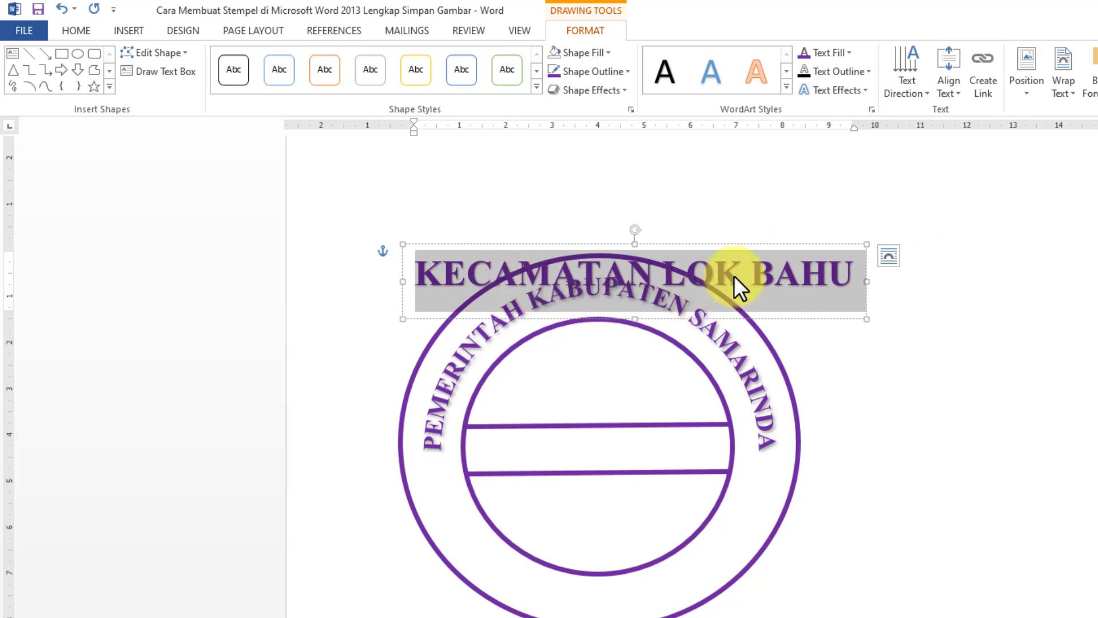
pyautogui.click(867, 91)
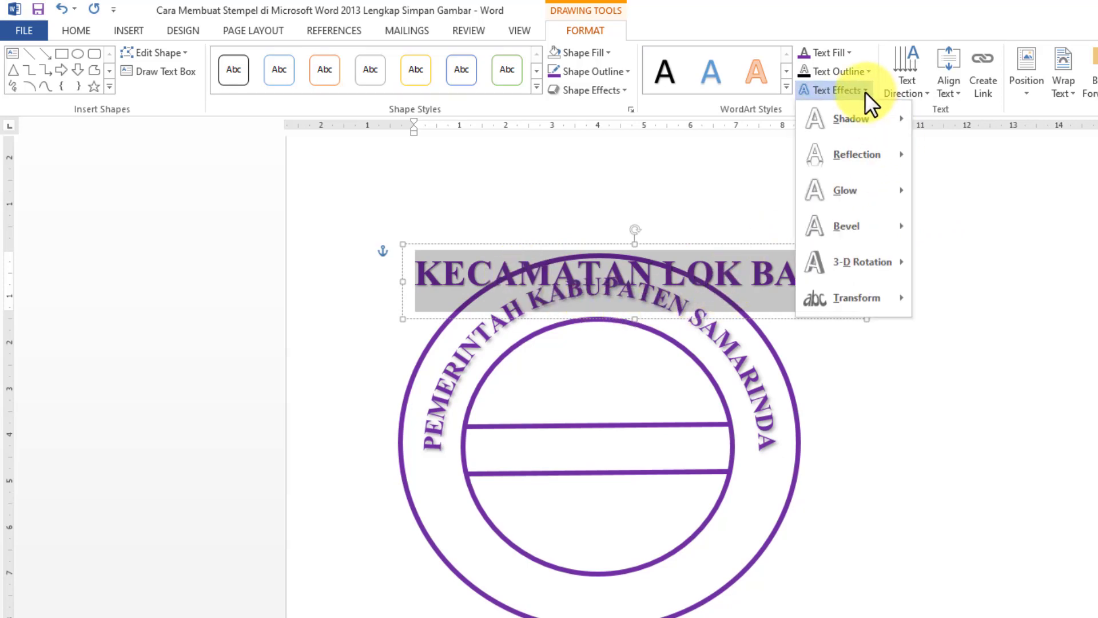
pyautogui.moveTo(880, 297)
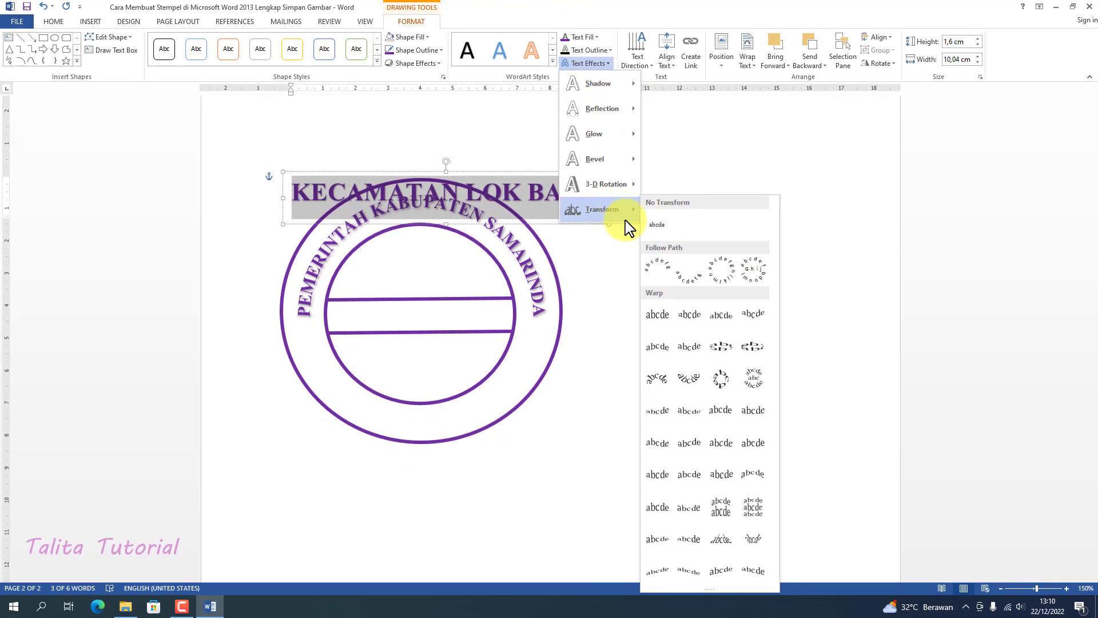
pyautogui.click(689, 279)
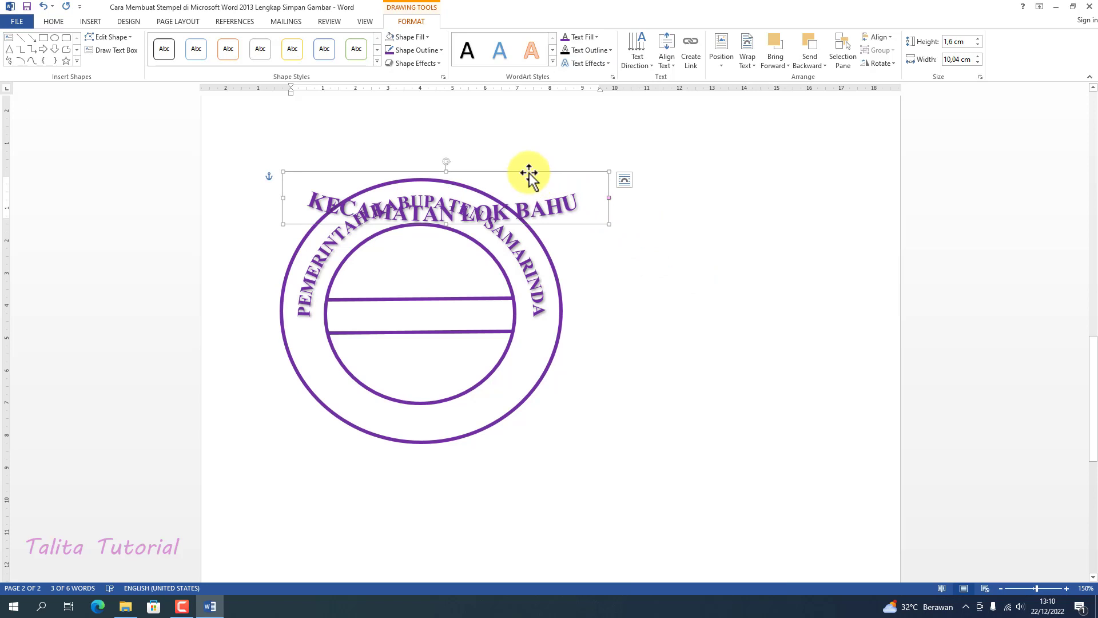
# Resize the KECAMATAN LOK BAHU arch to about 9.2 cm high and 9.6 cm wide and fit it along the lower ring between the ovals
pyautogui.moveTo(529, 172); pyautogui.dragTo(503, 386)
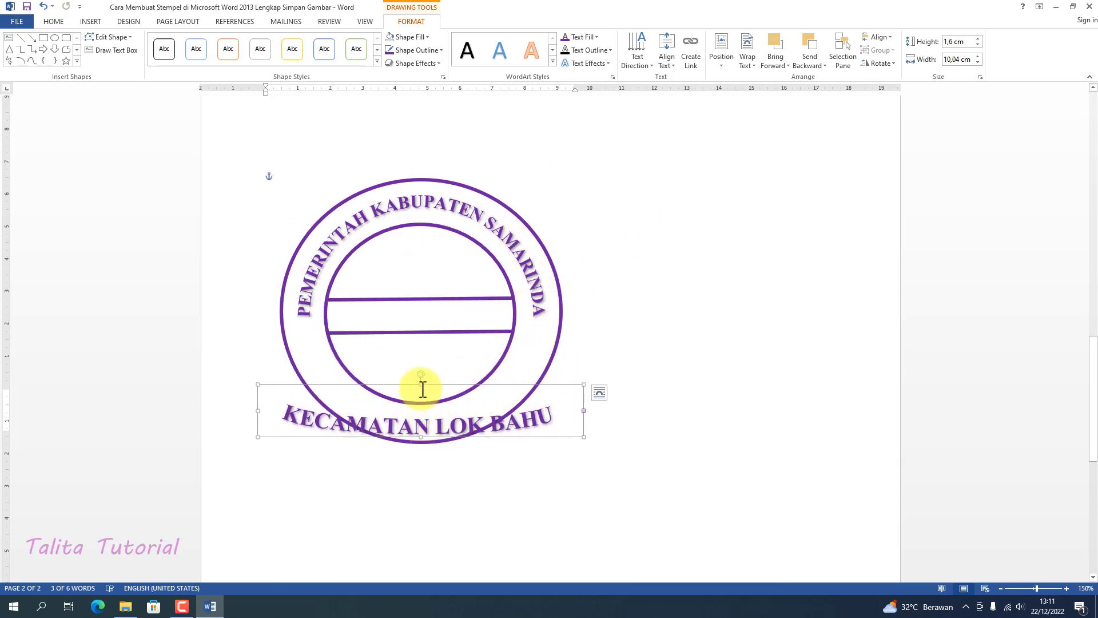
pyautogui.moveTo(420, 384); pyautogui.dragTo(406, 146)
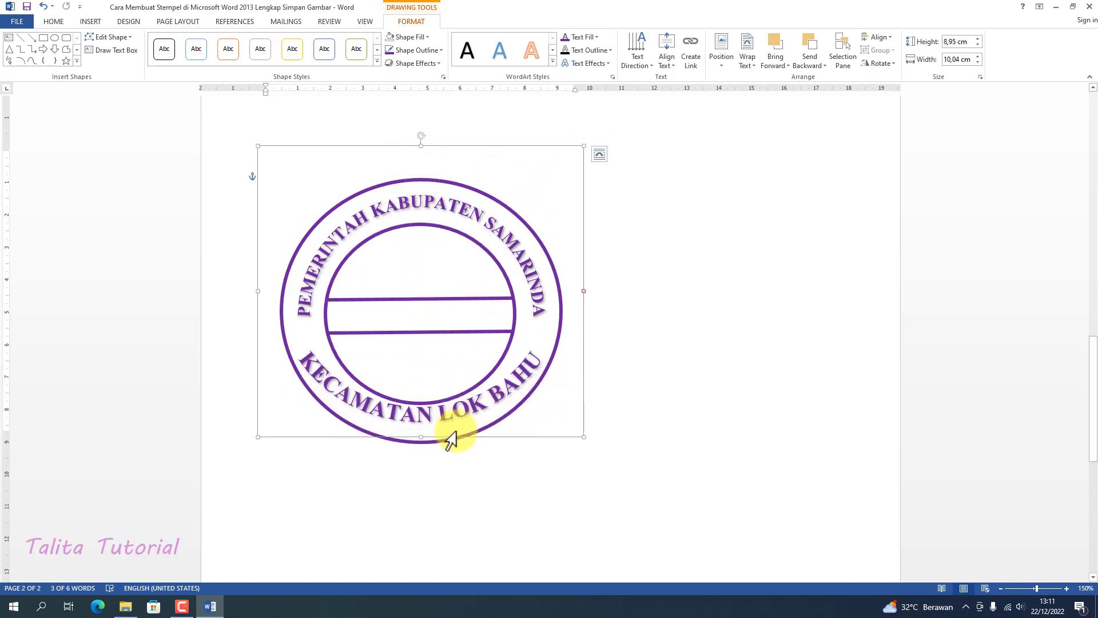
pyautogui.moveTo(437, 436); pyautogui.dragTo(439, 444)
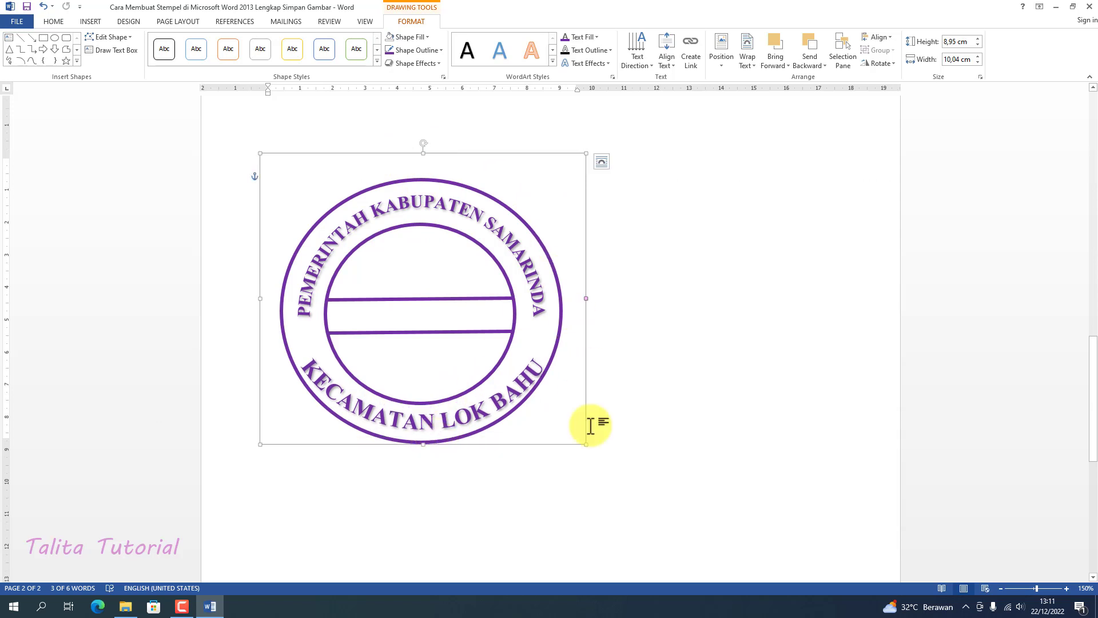
pyautogui.moveTo(588, 445); pyautogui.dragTo(573, 440)
pyautogui.moveTo(416, 153); pyautogui.dragTo(417, 139)
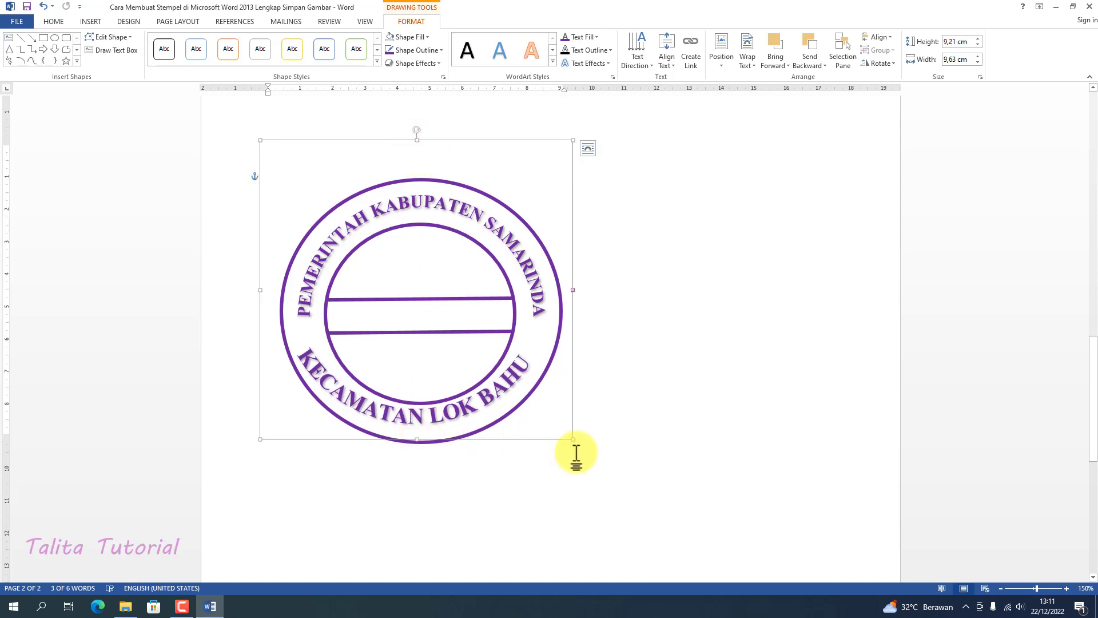
pyautogui.moveTo(574, 439); pyautogui.dragTo(576, 443)
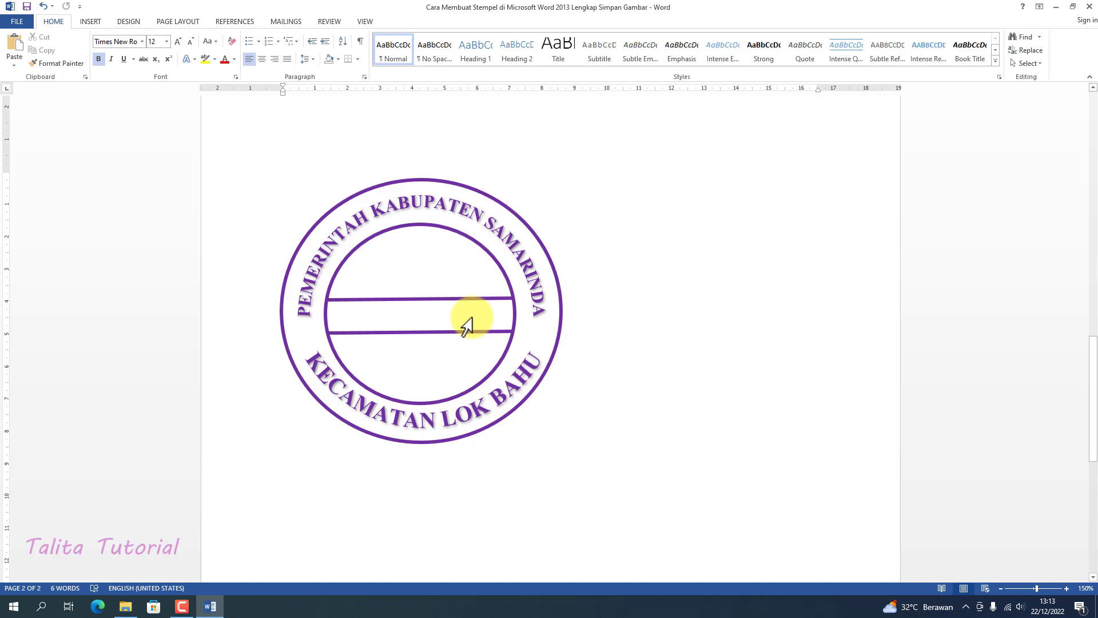
# Insert a third WordArt in the same black shadowed style reading "DESA CEMPAKA"
pyautogui.click(91, 23)
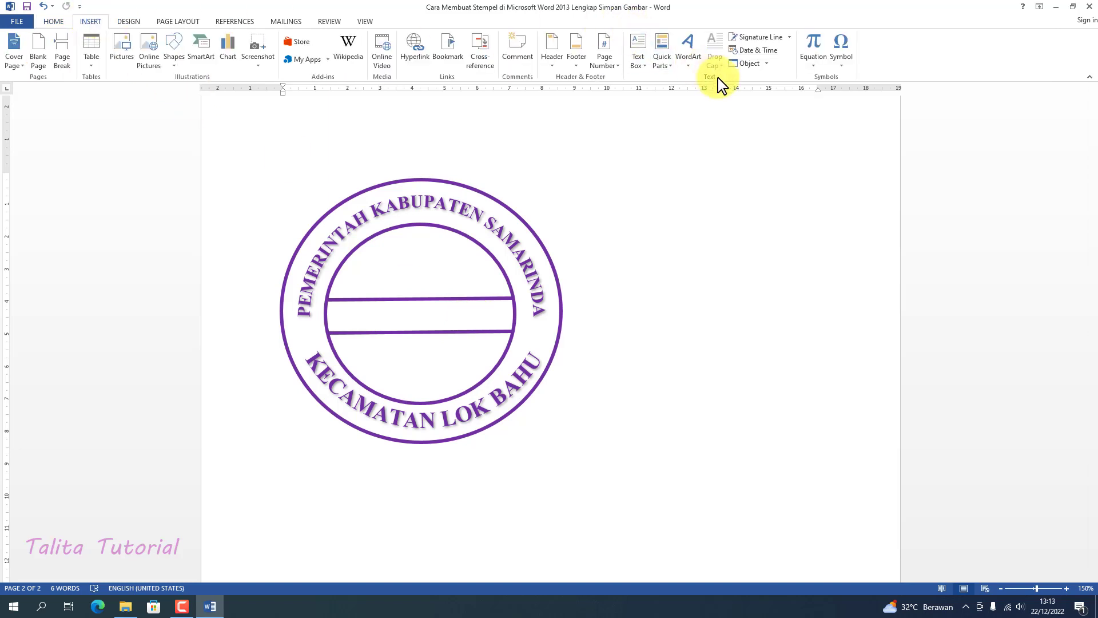
pyautogui.click(692, 63)
pyautogui.click(697, 90)
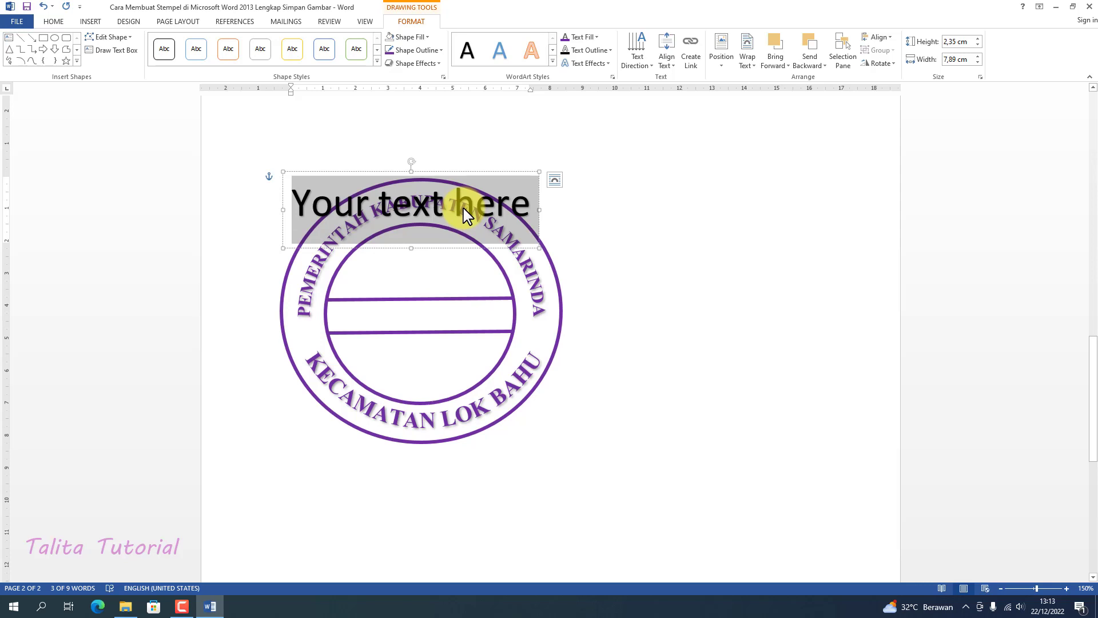
pyautogui.write('D')
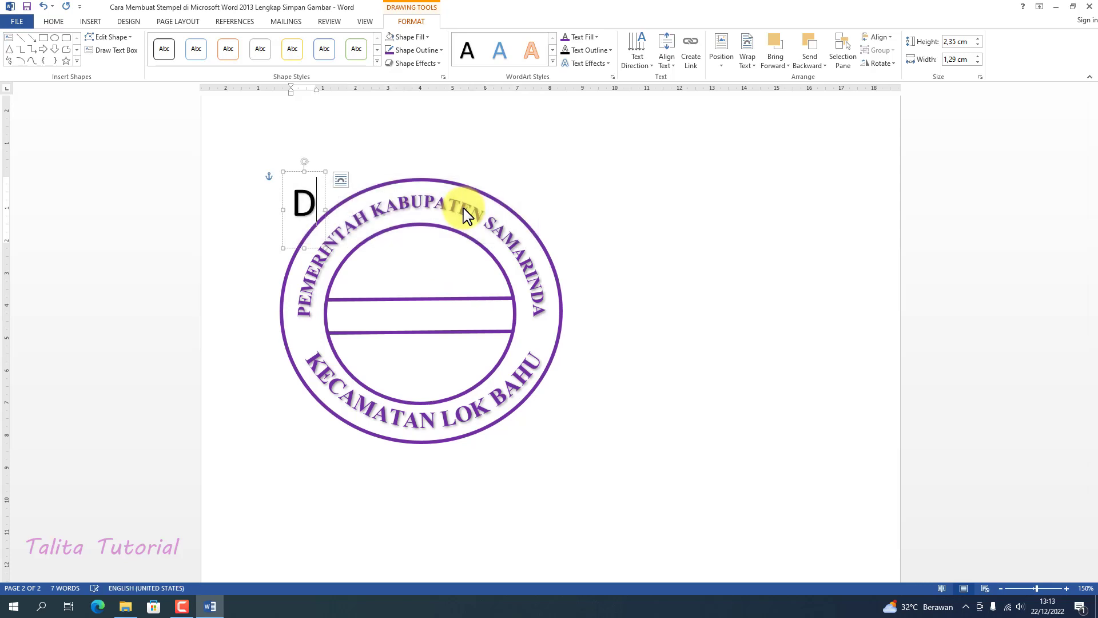
pyautogui.write('ESA CEMPAKA')
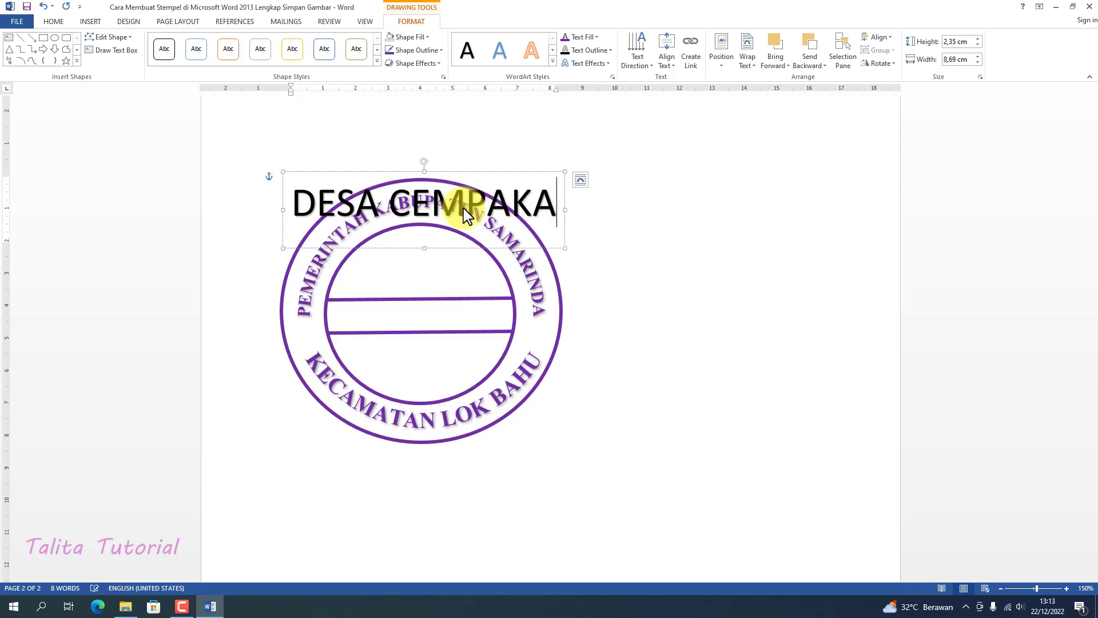
# Format the whole DESA CEMPAKA text as bold Times New Roman, size 22
pyautogui.moveTo(558, 200); pyautogui.dragTo(272, 210)
pyautogui.click(52, 22)
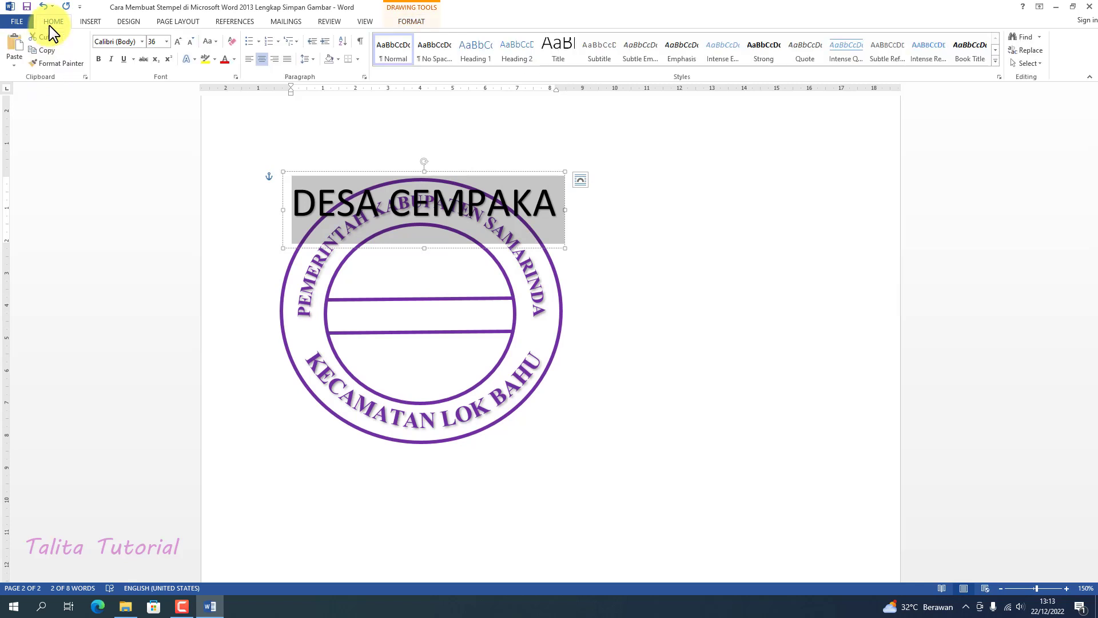
pyautogui.click(142, 42)
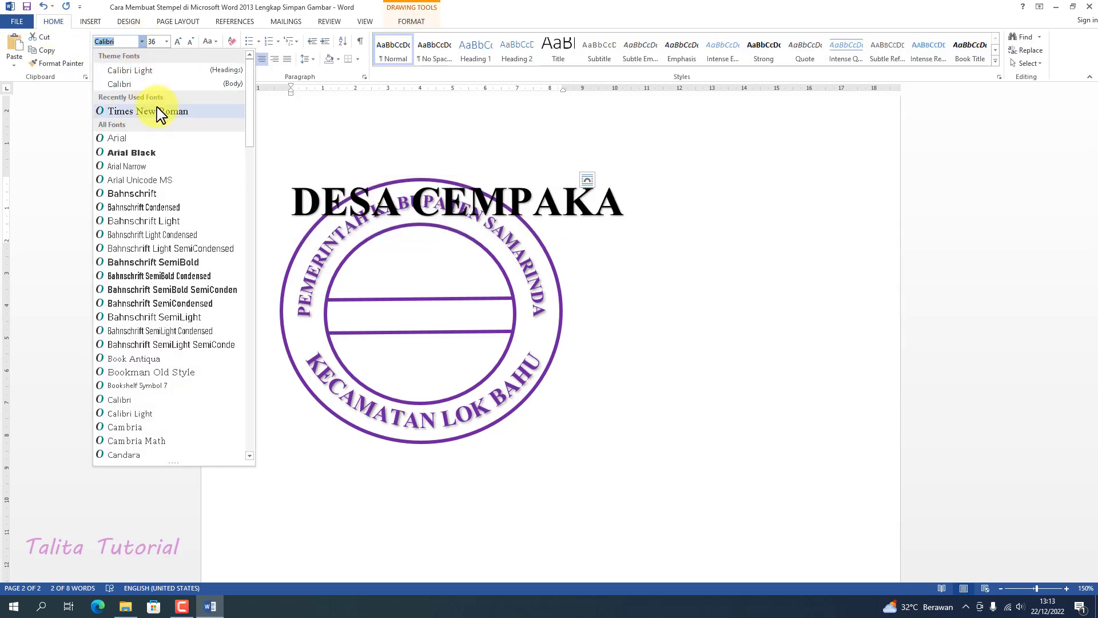
pyautogui.click(159, 111)
pyautogui.click(166, 41)
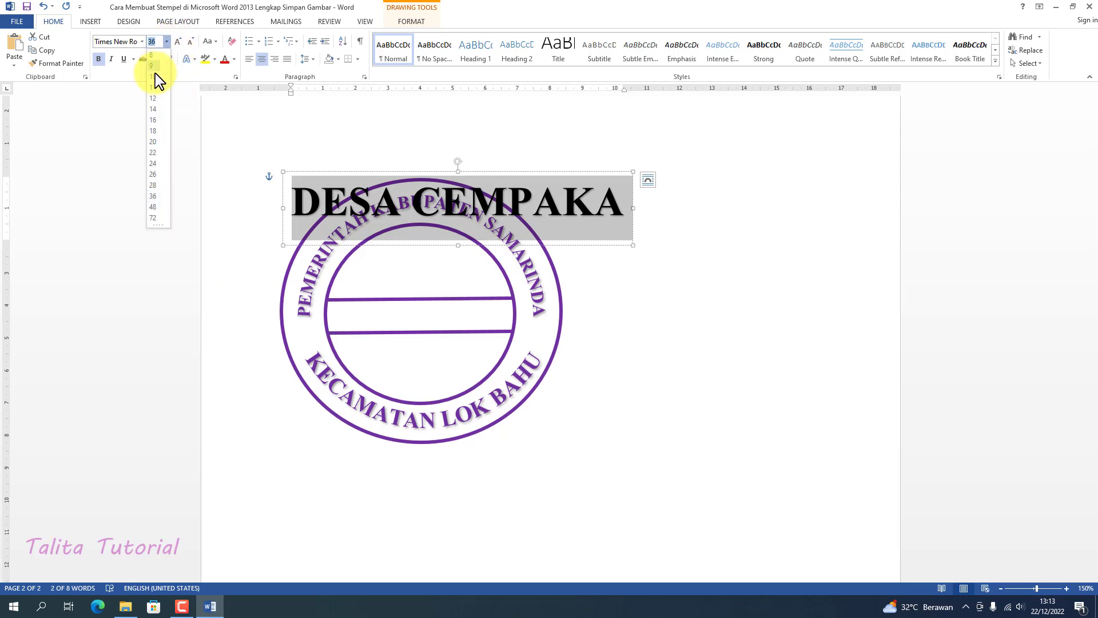
pyautogui.click(152, 152)
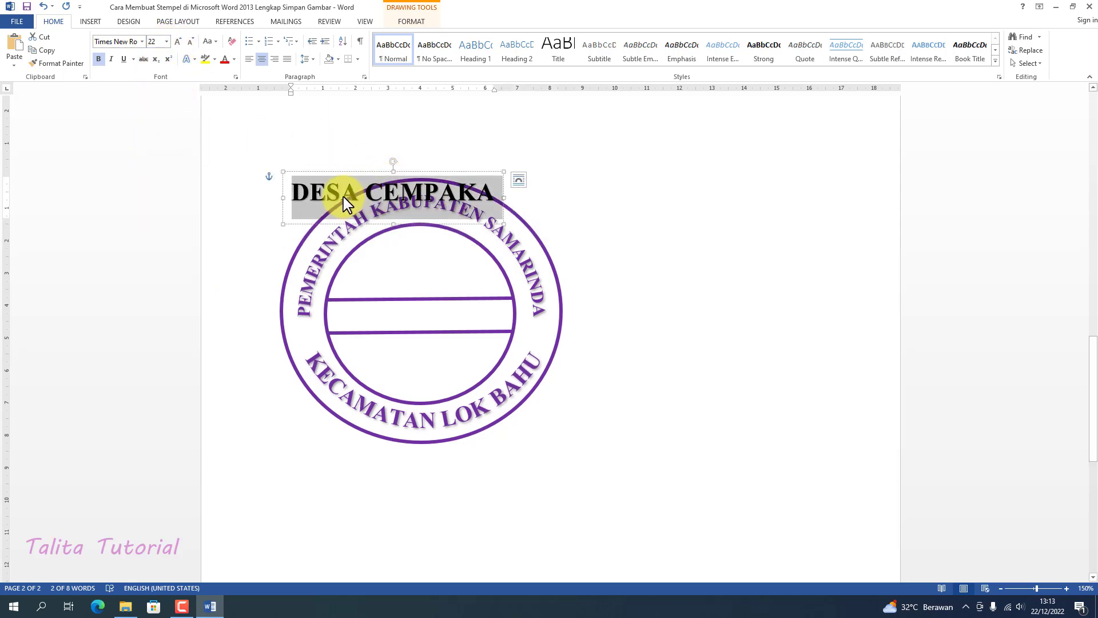
# Fill the DESA CEMPAKA text with standard purple and move it between the two horizontal lines of the inner oval
pyautogui.click(412, 22)
pyautogui.click(596, 37)
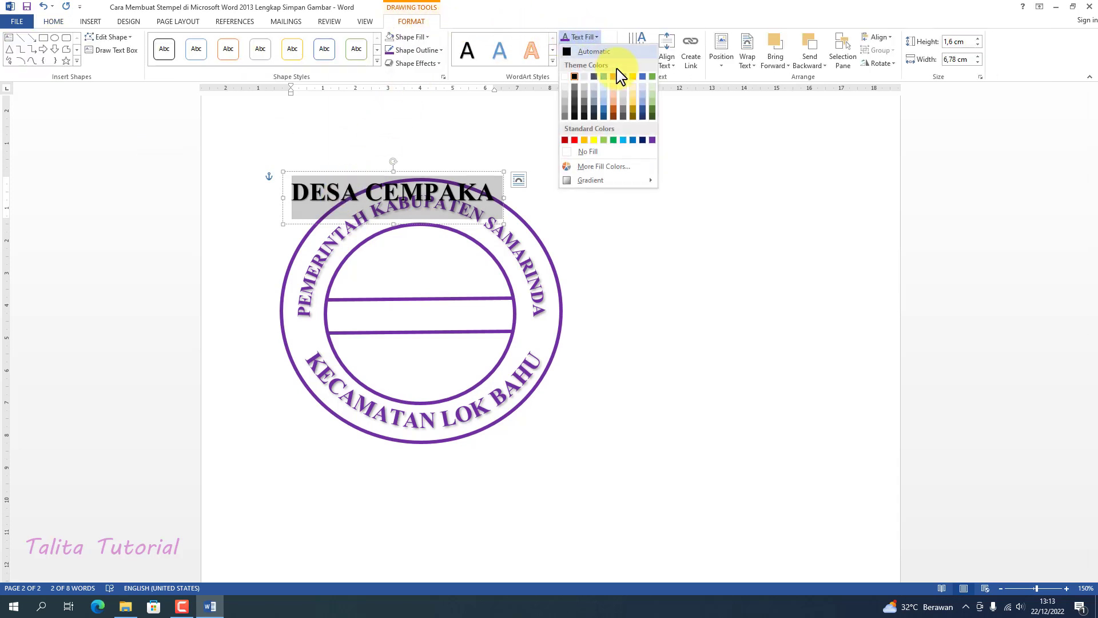
pyautogui.click(652, 141)
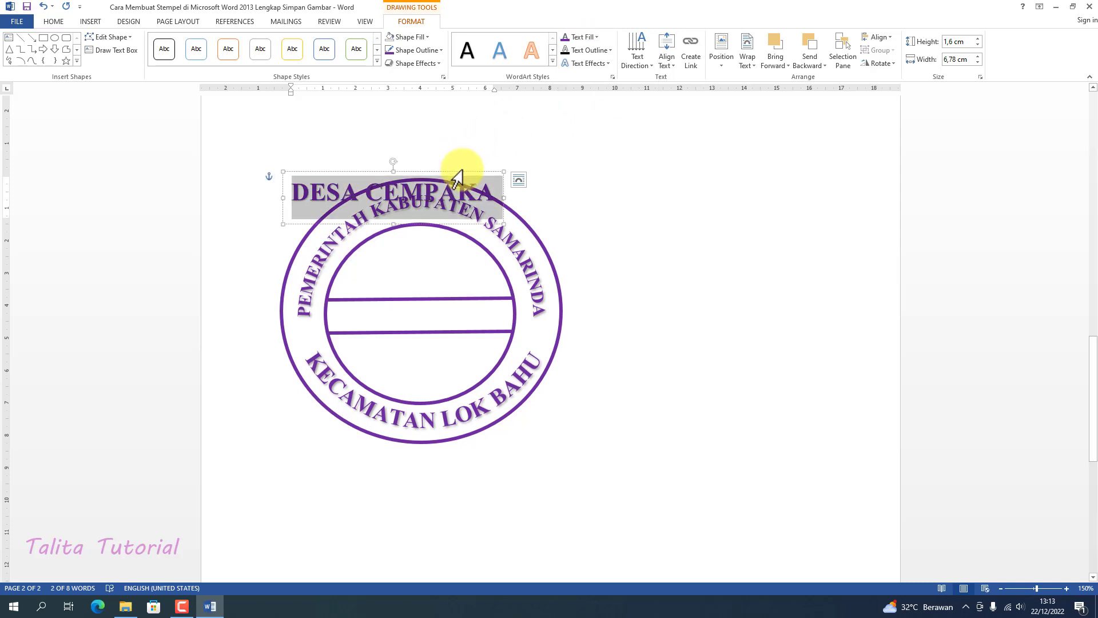
pyautogui.moveTo(458, 179); pyautogui.dragTo(309, 316)
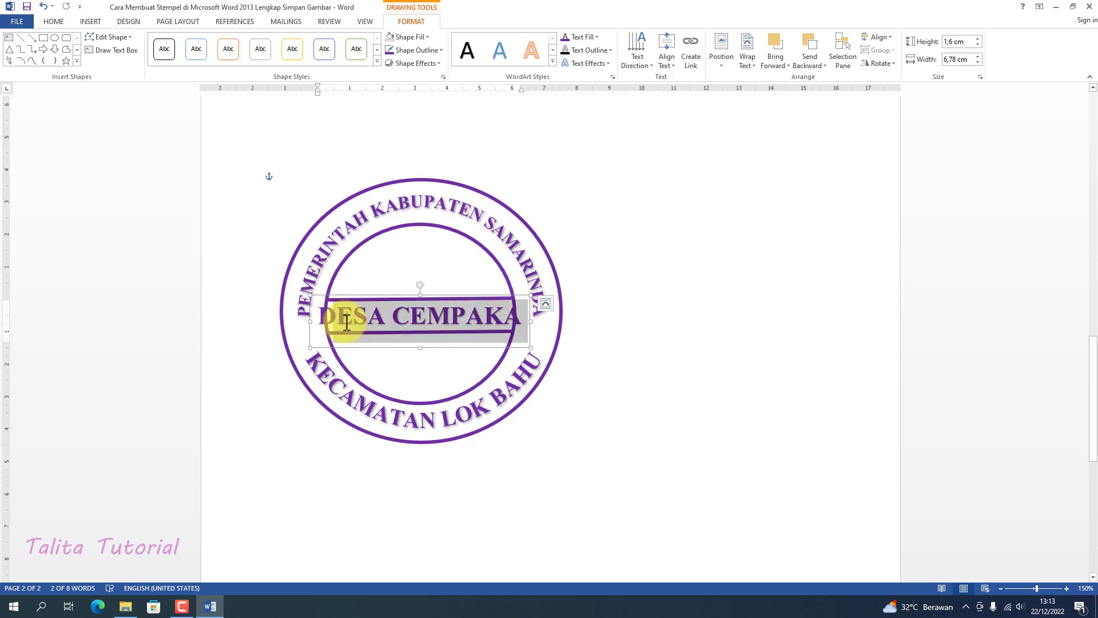
# Try the DESA CEMPAKA text at sizes 18 and 20 while centring it between the two horizontal lines
pyautogui.click(53, 23)
pyautogui.click(166, 41)
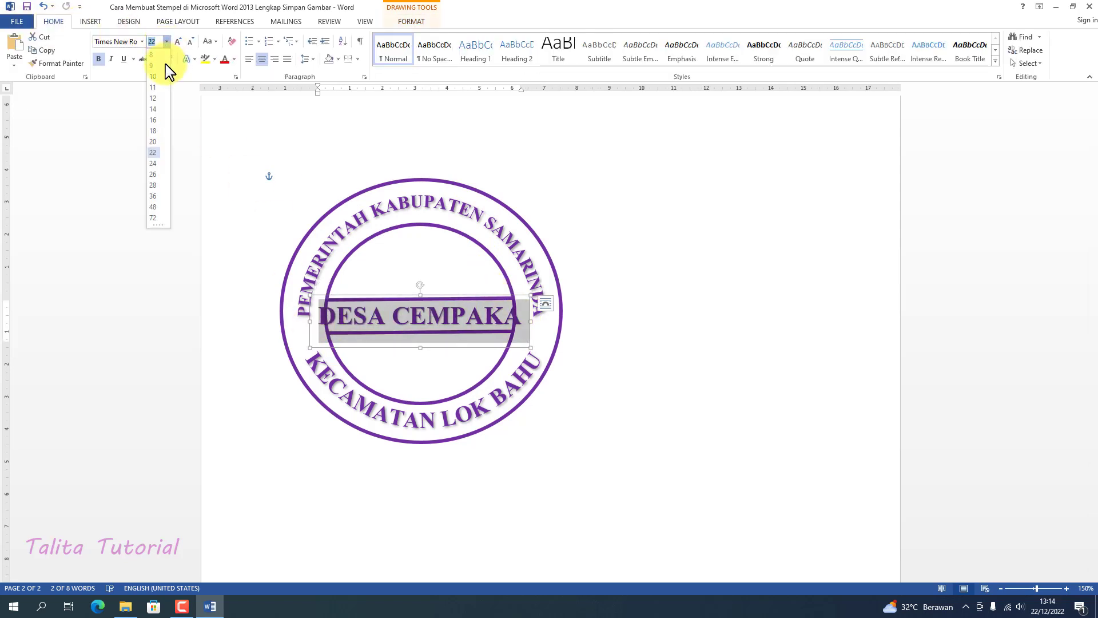
pyautogui.click(153, 132)
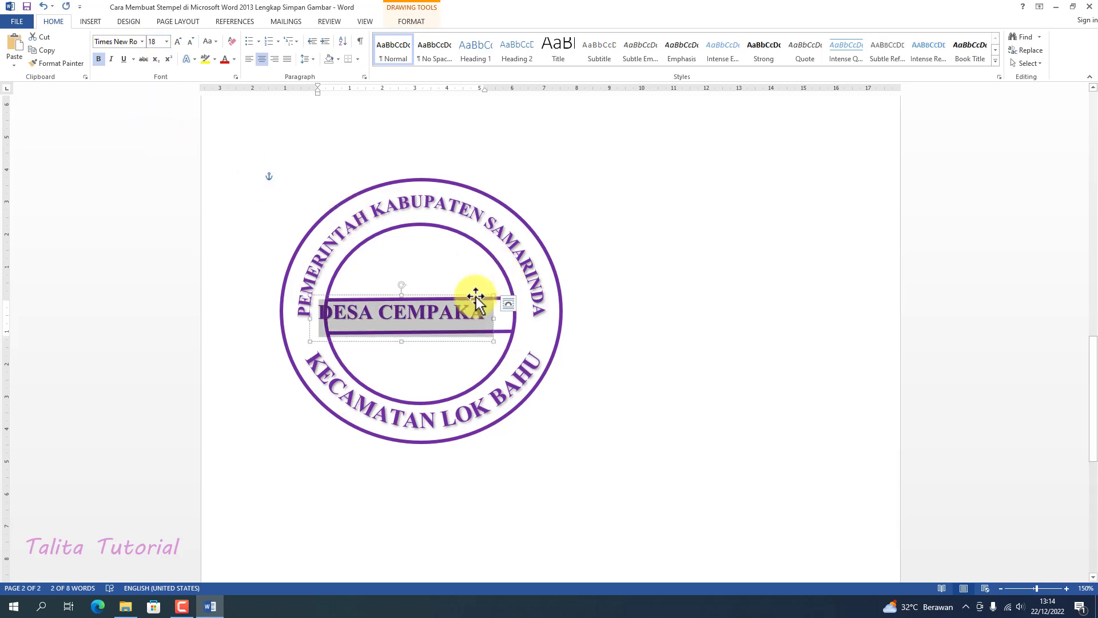
pyautogui.moveTo(475, 298); pyautogui.dragTo(490, 299)
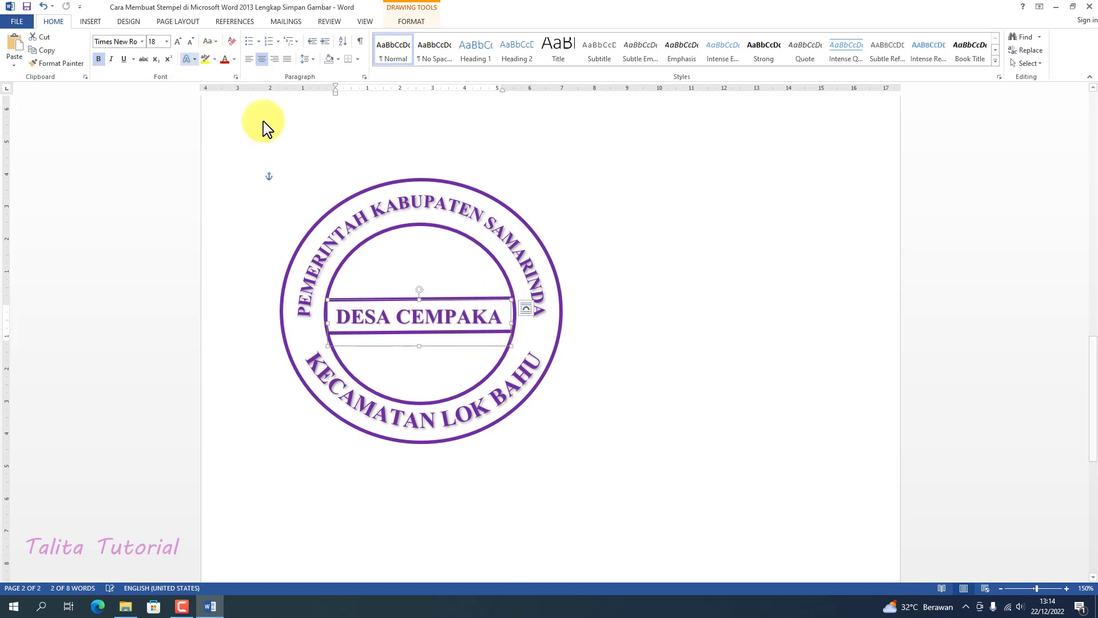
pyautogui.click(174, 41)
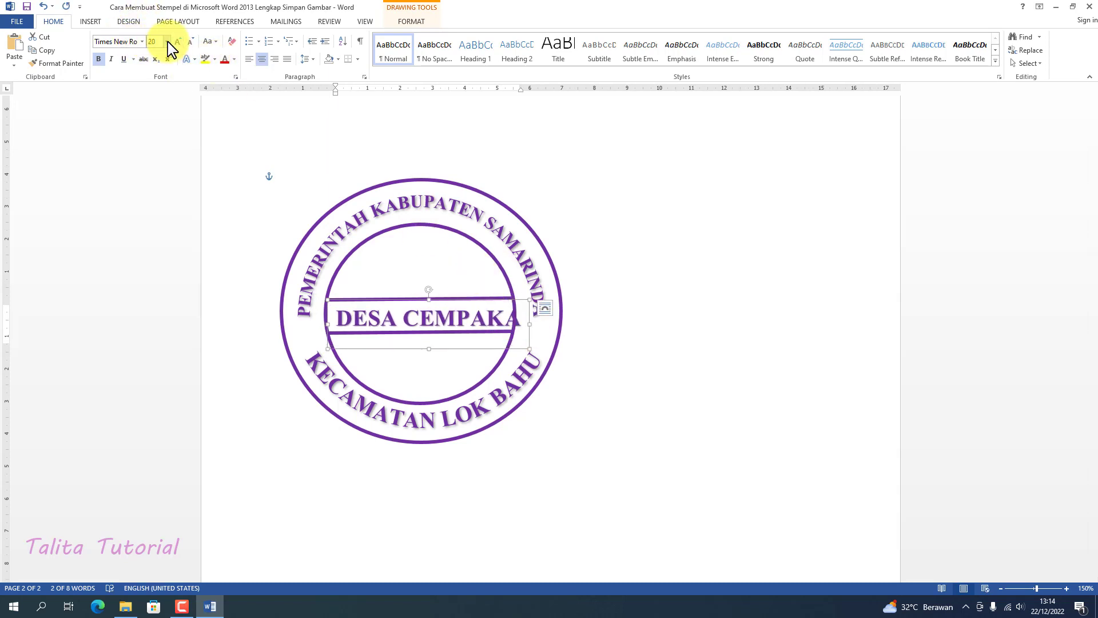
# Set the DESA CEMPAKA text to size 14 and centre it between the two horizontal lines
pyautogui.click(167, 42)
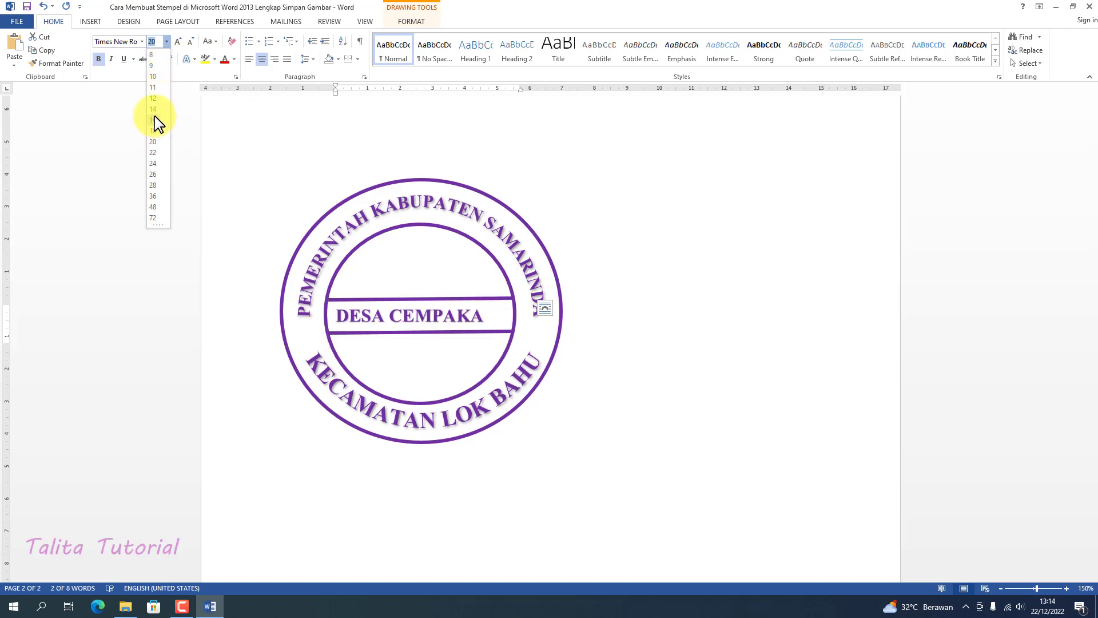
pyautogui.click(154, 110)
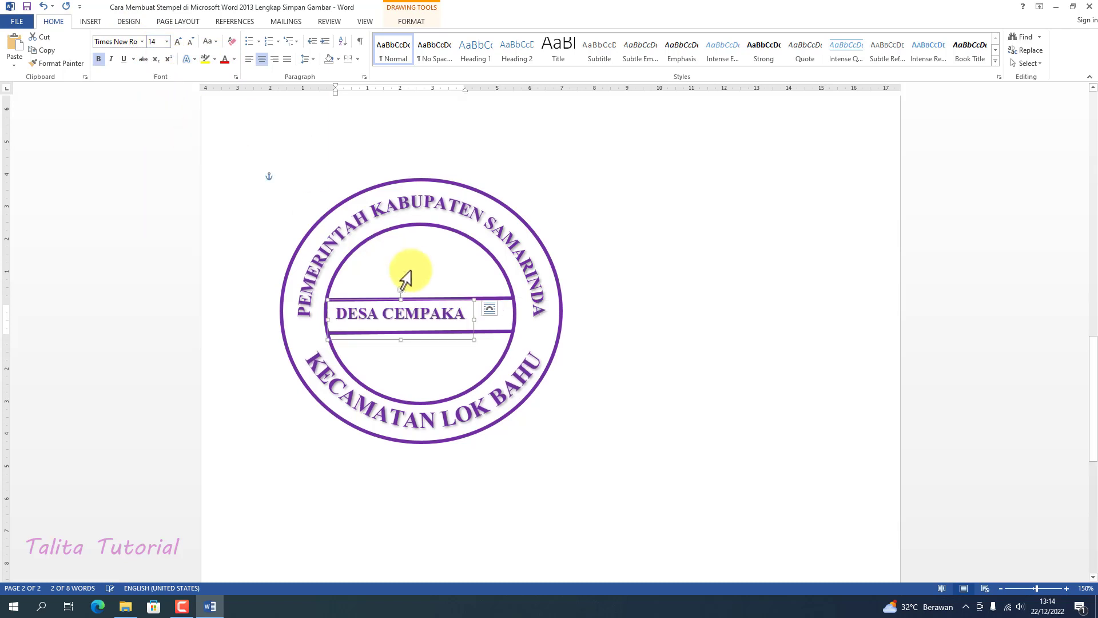
pyautogui.moveTo(448, 302); pyautogui.dragTo(463, 304)
pyautogui.click(586, 216)
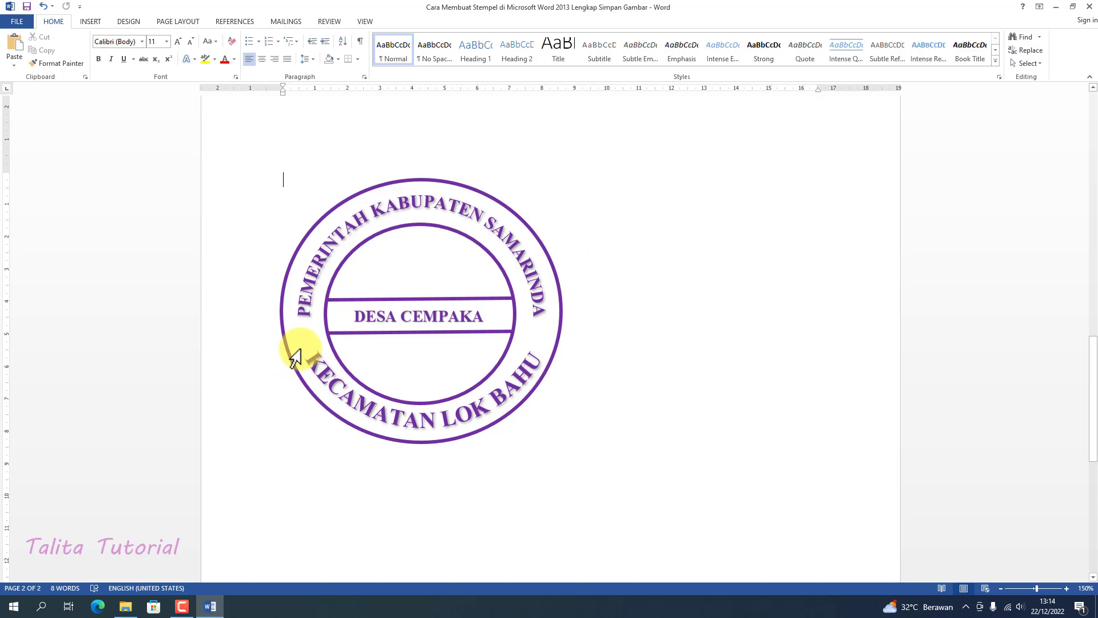
# Draw a 5-point star about 0.74 cm high and 1.01 cm wide in the ring gap before KECAMATAN LOK BAHU
pyautogui.click(92, 23)
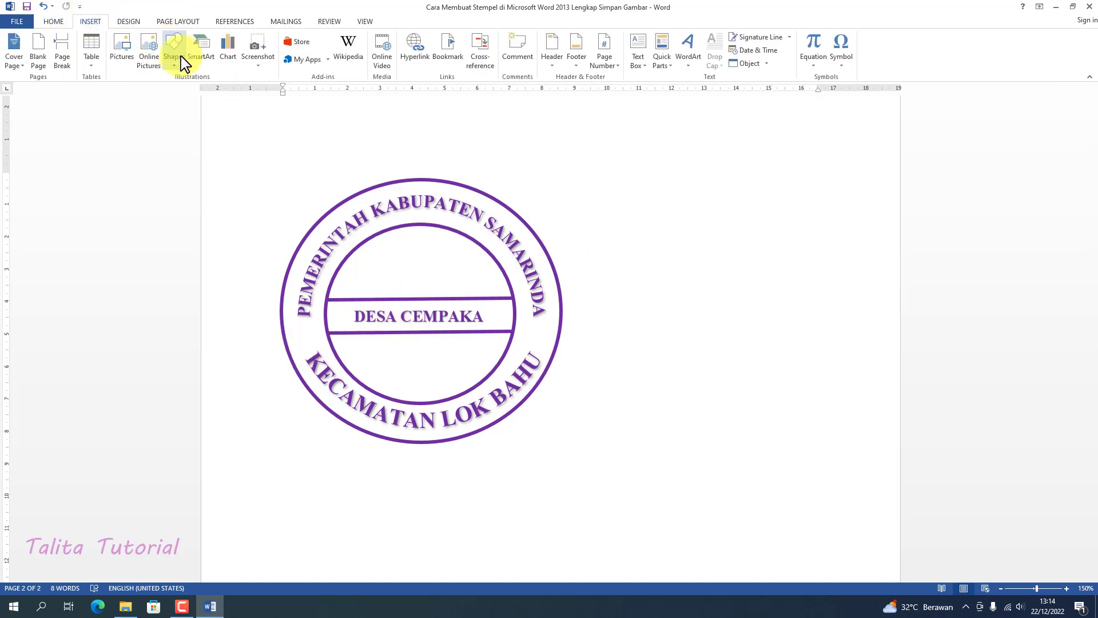
pyautogui.click(177, 57)
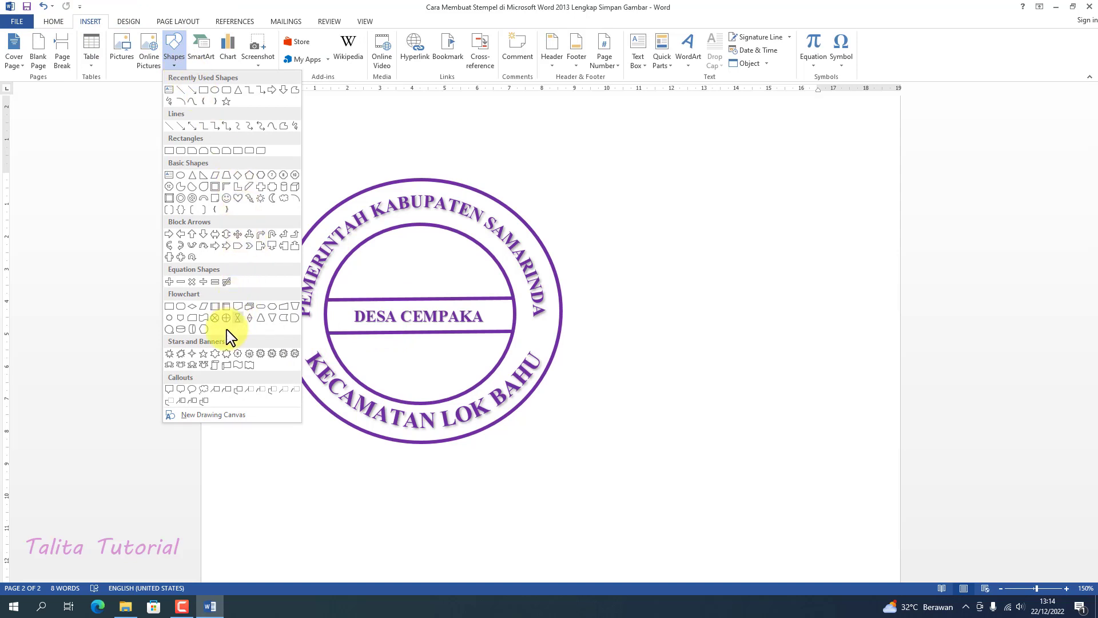
pyautogui.click(204, 355)
pyautogui.moveTo(293, 329)
pyautogui.mouseDown()
pyautogui.moveTo(325, 353)
pyautogui.moveTo(316, 324)
pyautogui.mouseUp()
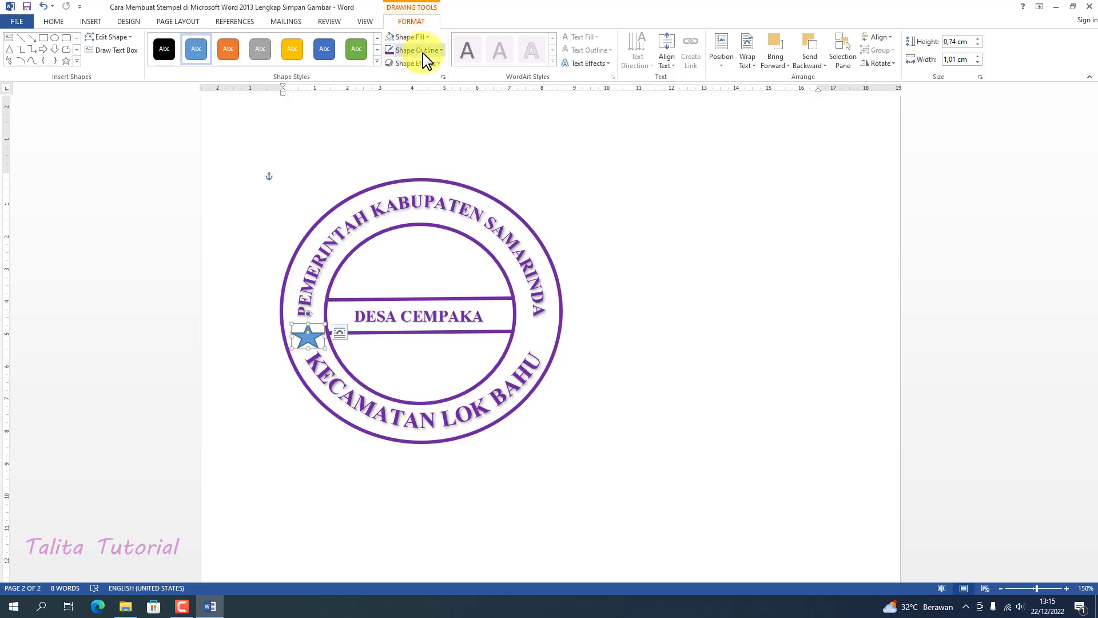
# Remove the star's outline and fill it with standard purple
pyautogui.click(440, 50)
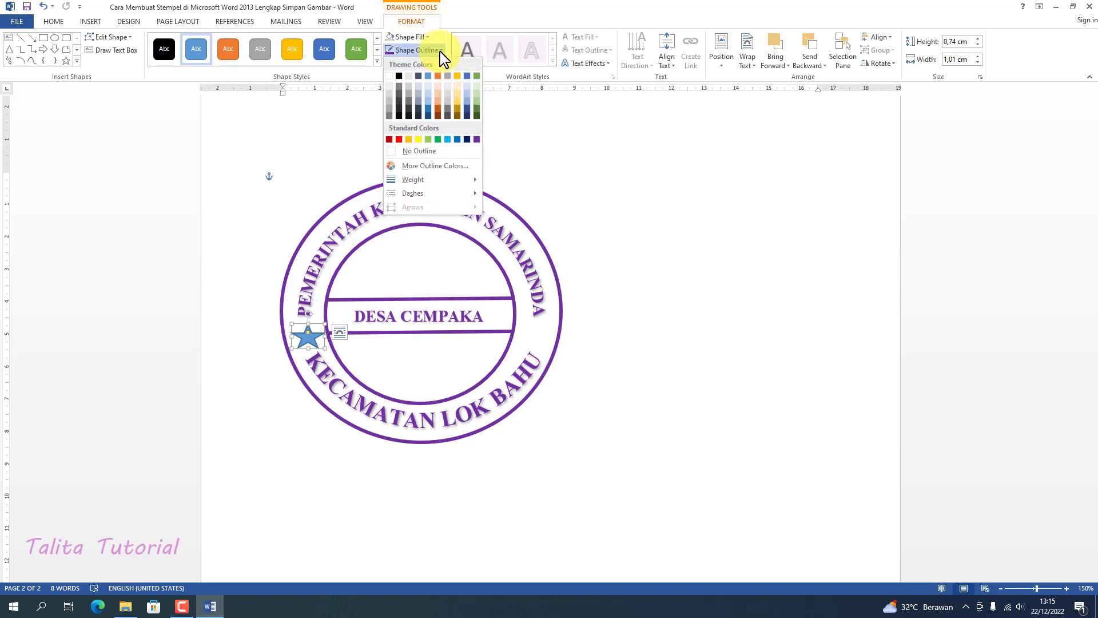
pyautogui.click(437, 154)
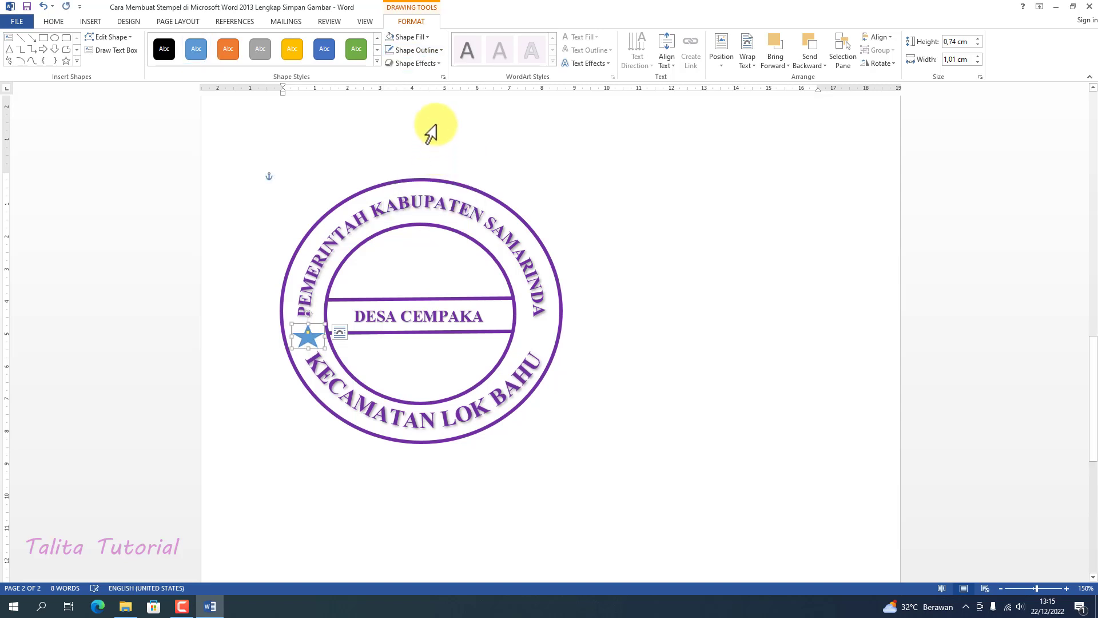
pyautogui.click(427, 37)
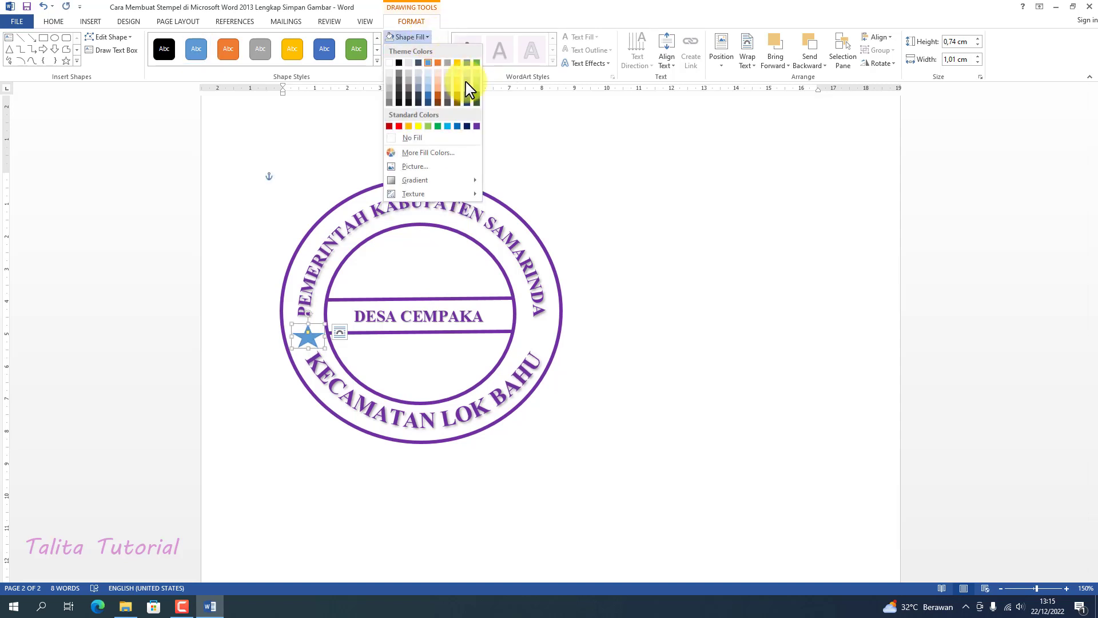
pyautogui.click(477, 126)
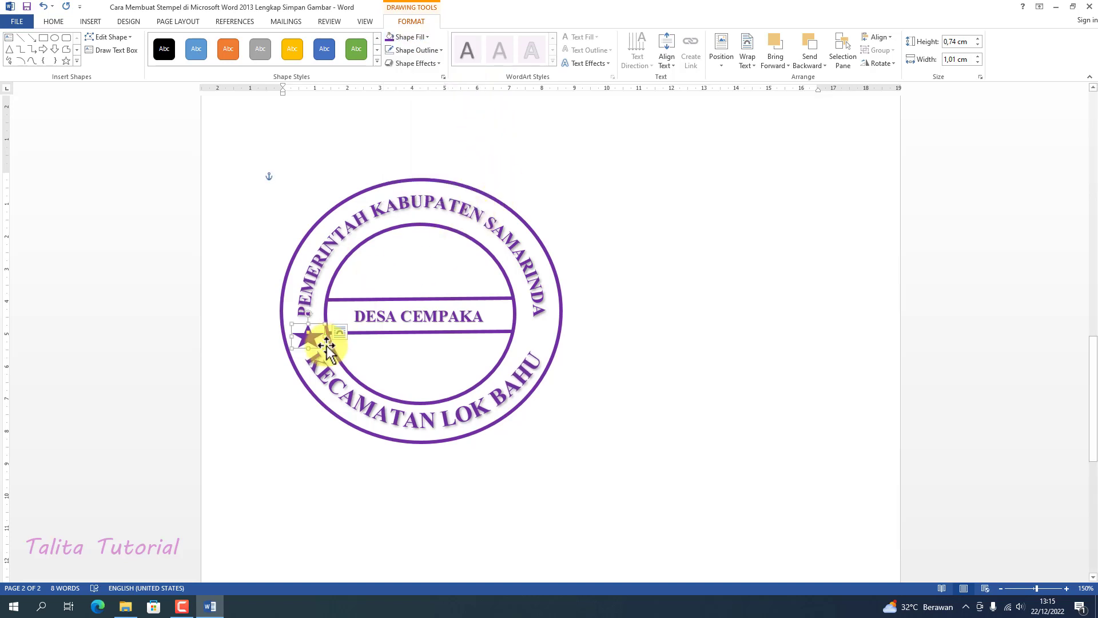
# Shrink the star to about 0.67 by 0.81 cm, centre it in its gap, and place a copy in the opposite ring gap
pyautogui.moveTo(326, 349); pyautogui.dragTo(313, 333)
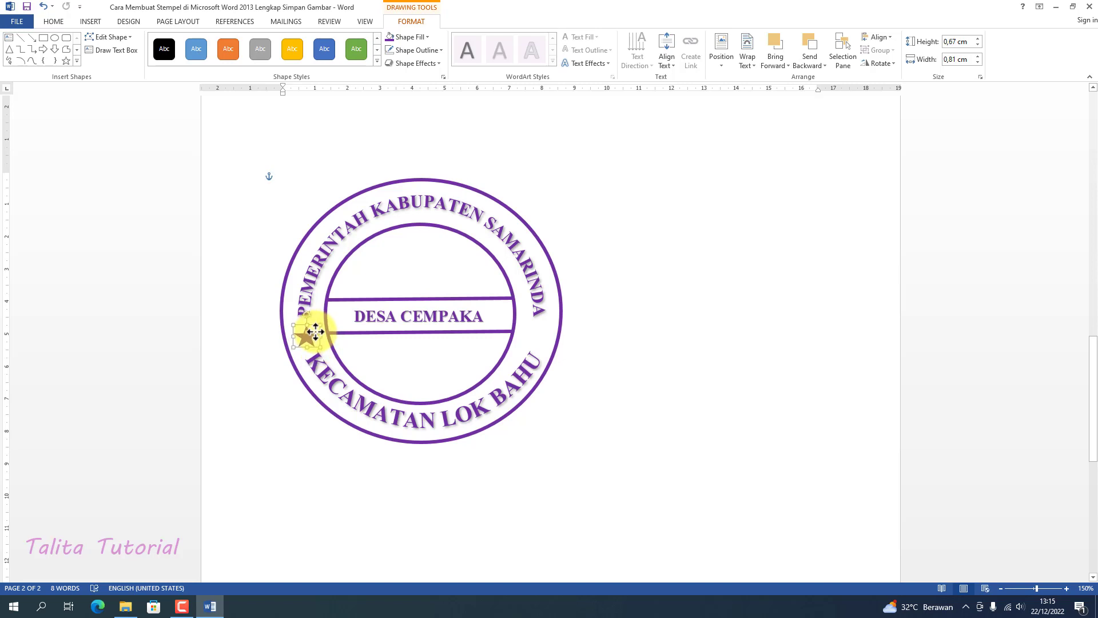
pyautogui.moveTo(316, 332); pyautogui.dragTo(314, 329)
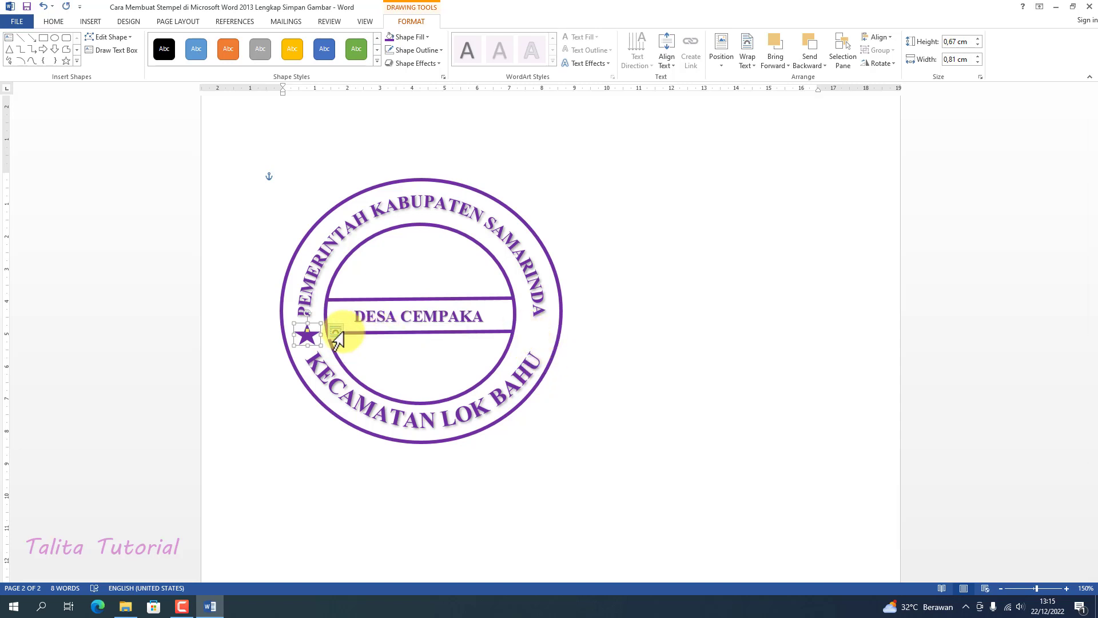
pyautogui.hotkey('ctrl', 'v')
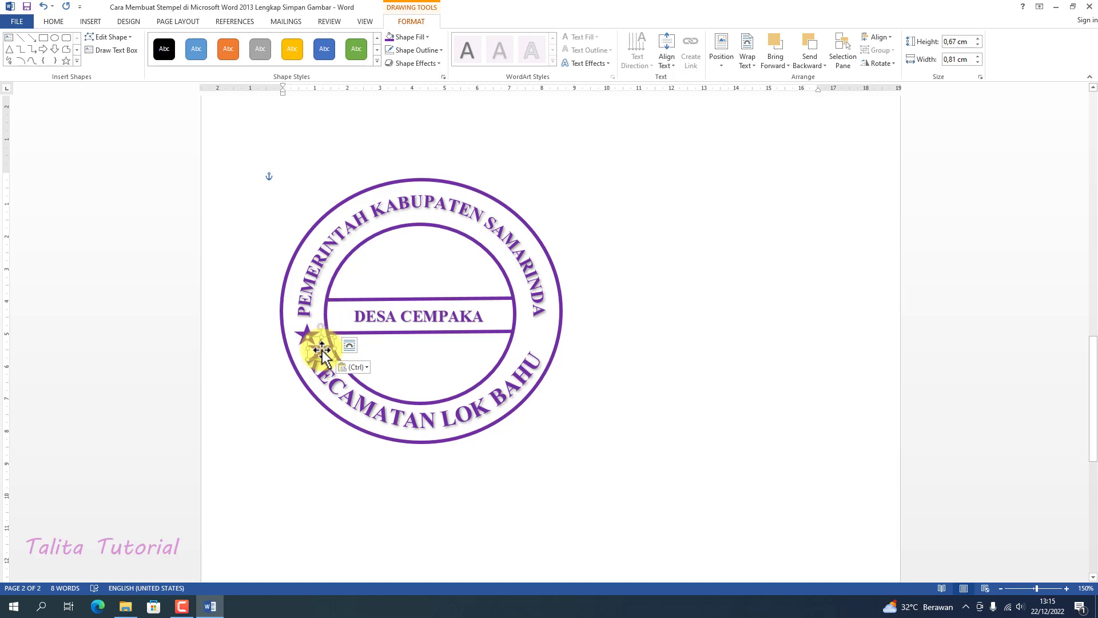
pyautogui.moveTo(322, 353); pyautogui.dragTo(538, 336)
pyautogui.click(616, 302)
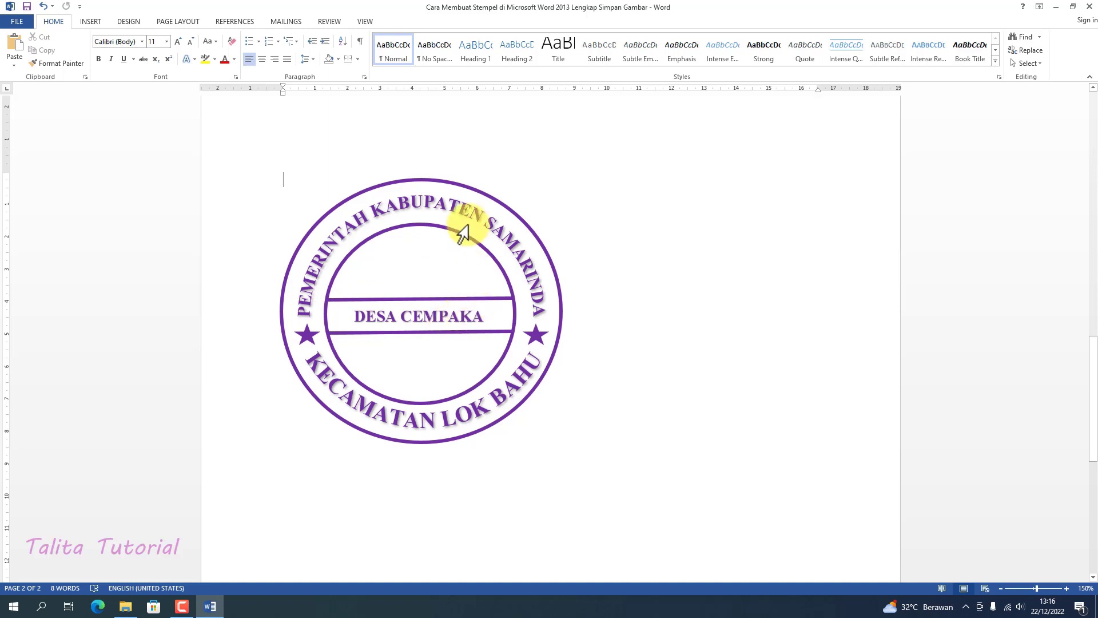
# Select the upper curved text box and show the Selection pane for the stamp's objects
pyautogui.tripleClick(417, 177)
pyautogui.click(583, 121)
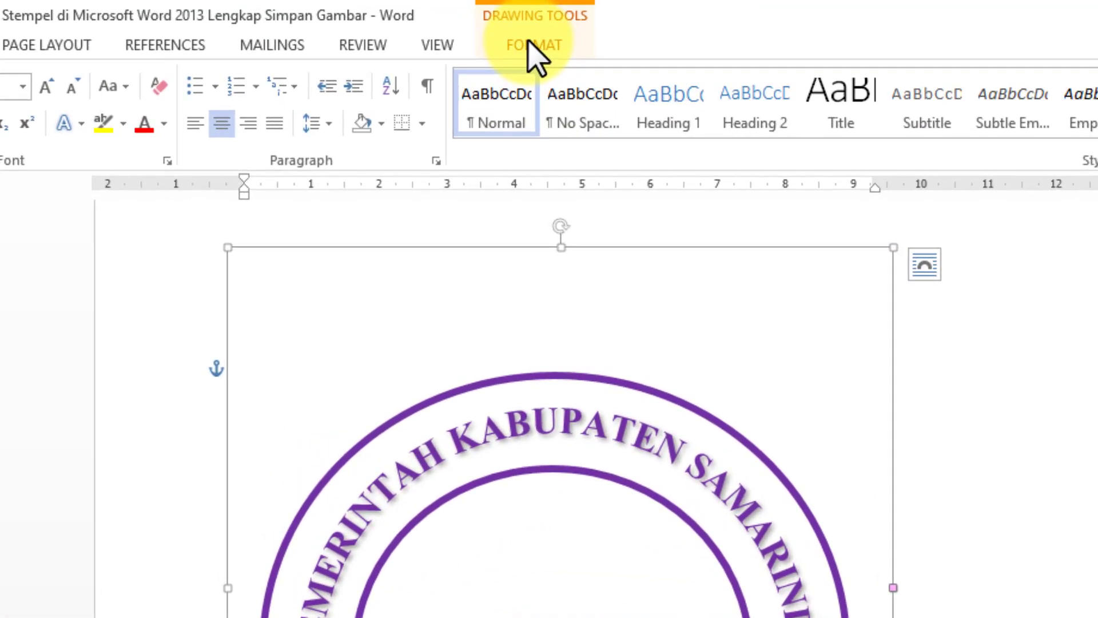
pyautogui.click(530, 46)
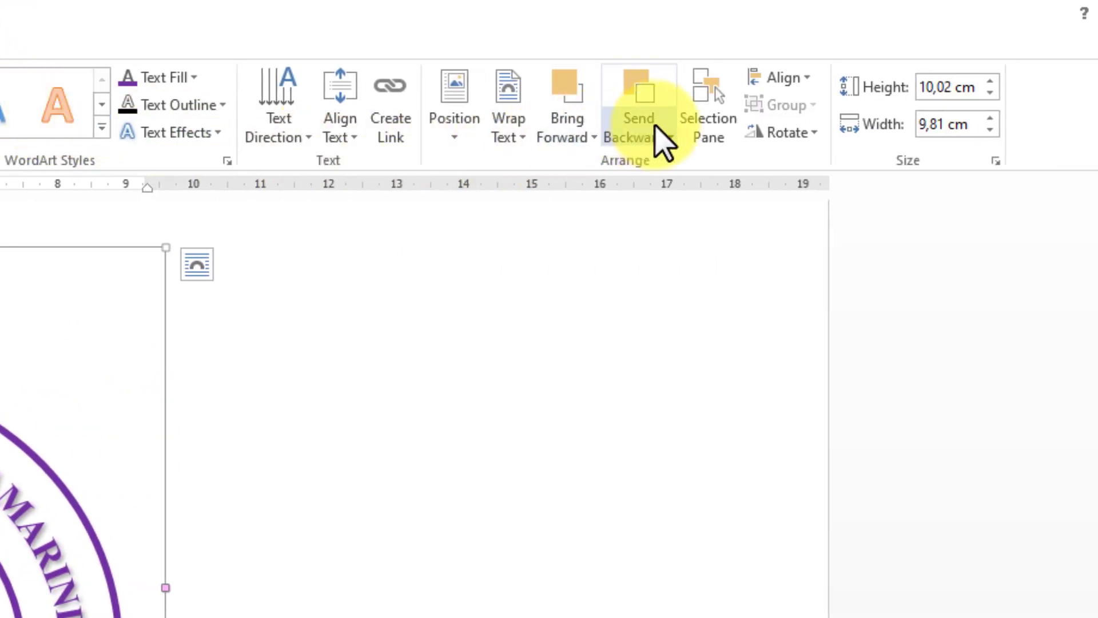
pyautogui.click(701, 114)
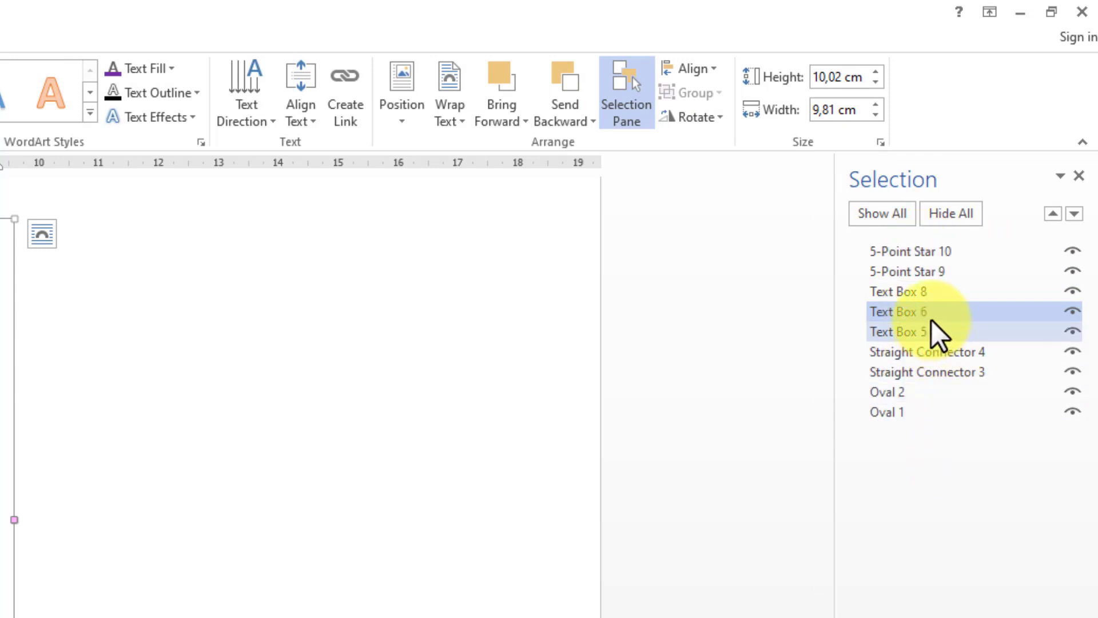
# Group both stars, all three text boxes, both straight lines and both ovals into a single stamp object
pyautogui.click(917, 252)
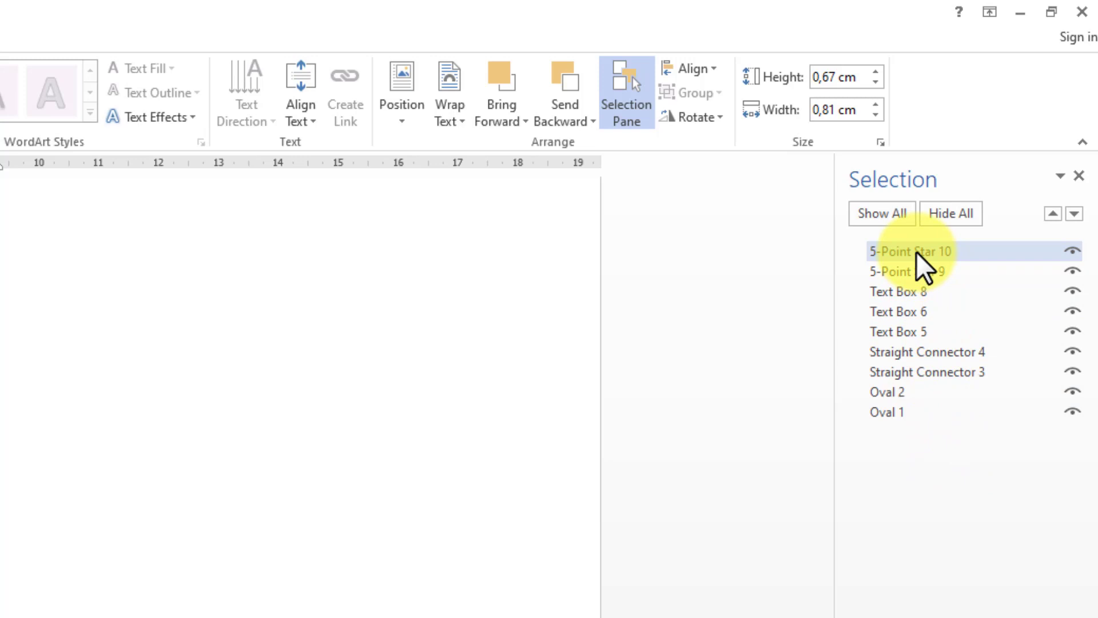
pyautogui.keyDown('ctrl'); pyautogui.click(939, 272); pyautogui.keyUp('ctrl')
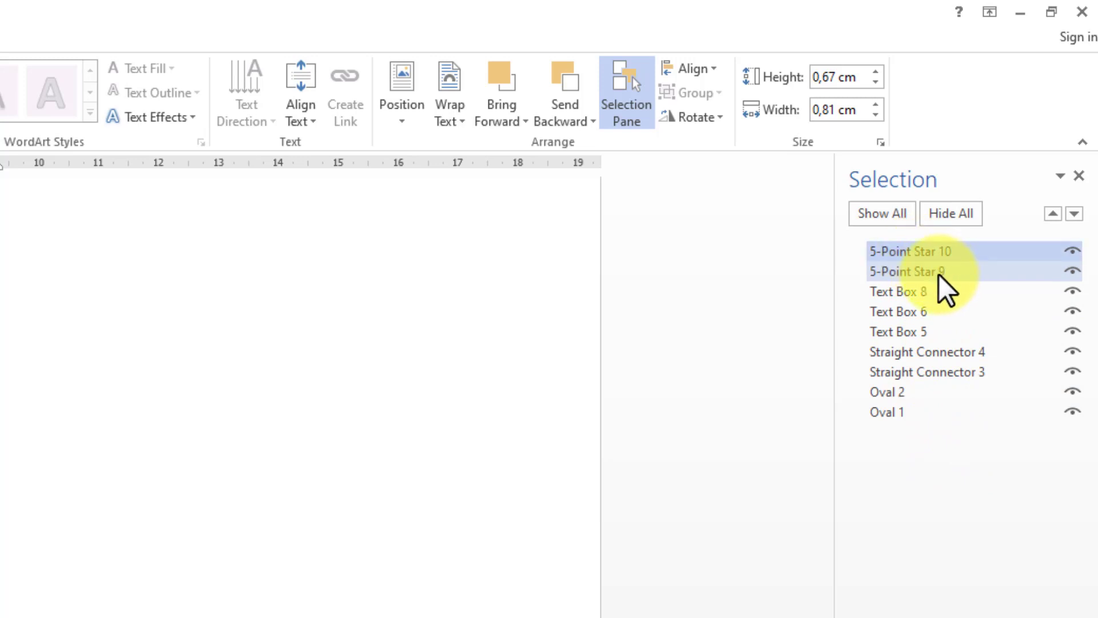
pyautogui.keyDown('ctrl'); pyautogui.click(927, 290); pyautogui.keyUp('ctrl')
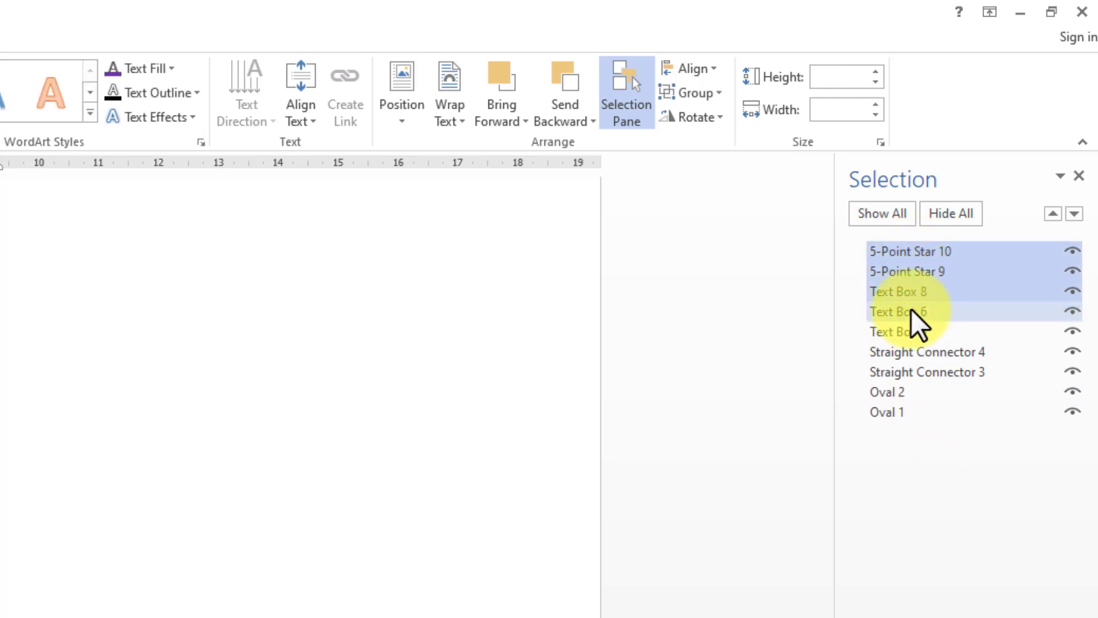
pyautogui.keyDown('ctrl'); pyautogui.click(909, 311); pyautogui.keyUp('ctrl')
pyautogui.keyDown('ctrl'); pyautogui.click(894, 337); pyautogui.keyUp('ctrl')
pyautogui.keyDown('ctrl'); pyautogui.click(895, 352); pyautogui.keyUp('ctrl')
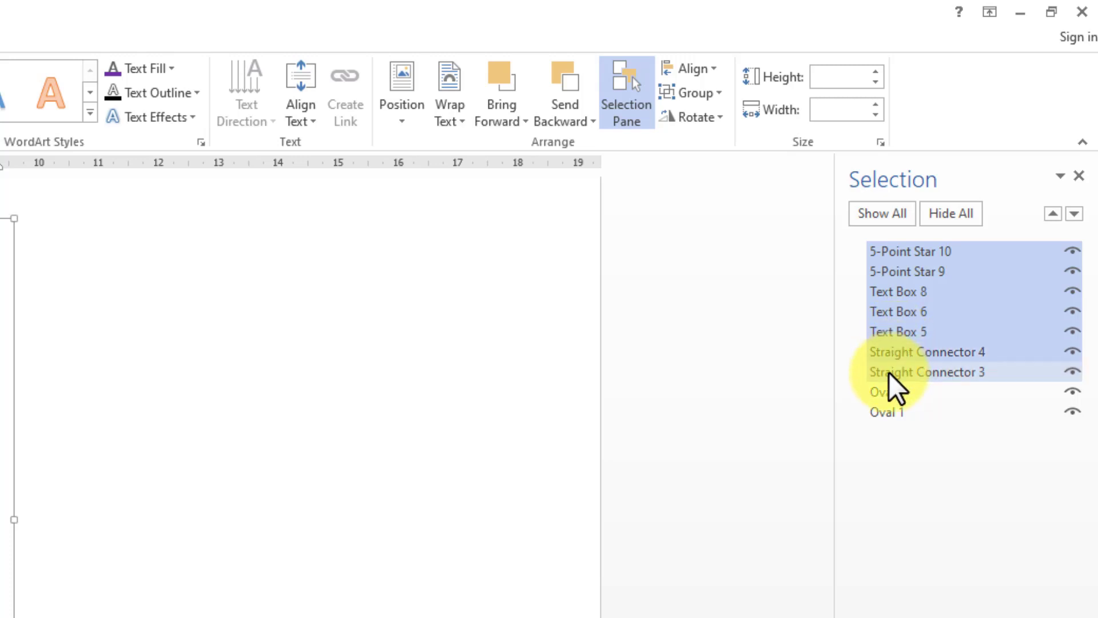
pyautogui.keyDown('ctrl'); pyautogui.click(889, 373); pyautogui.keyUp('ctrl')
pyautogui.keyDown('ctrl'); pyautogui.click(890, 391); pyautogui.keyUp('ctrl')
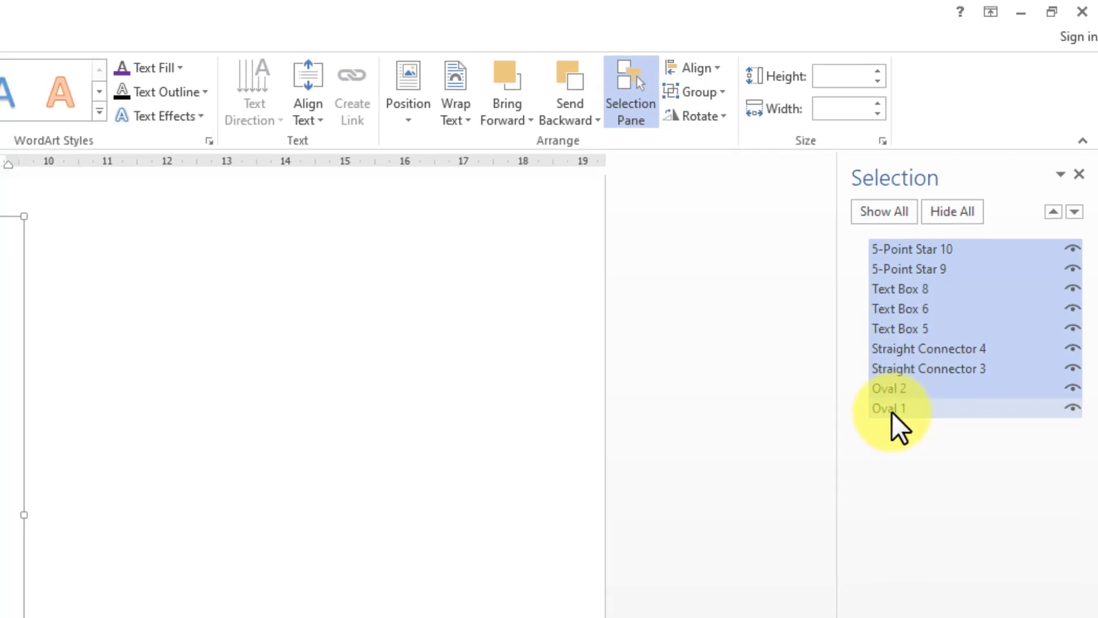
pyautogui.keyDown('ctrl'); pyautogui.click(890, 408); pyautogui.keyUp('ctrl')
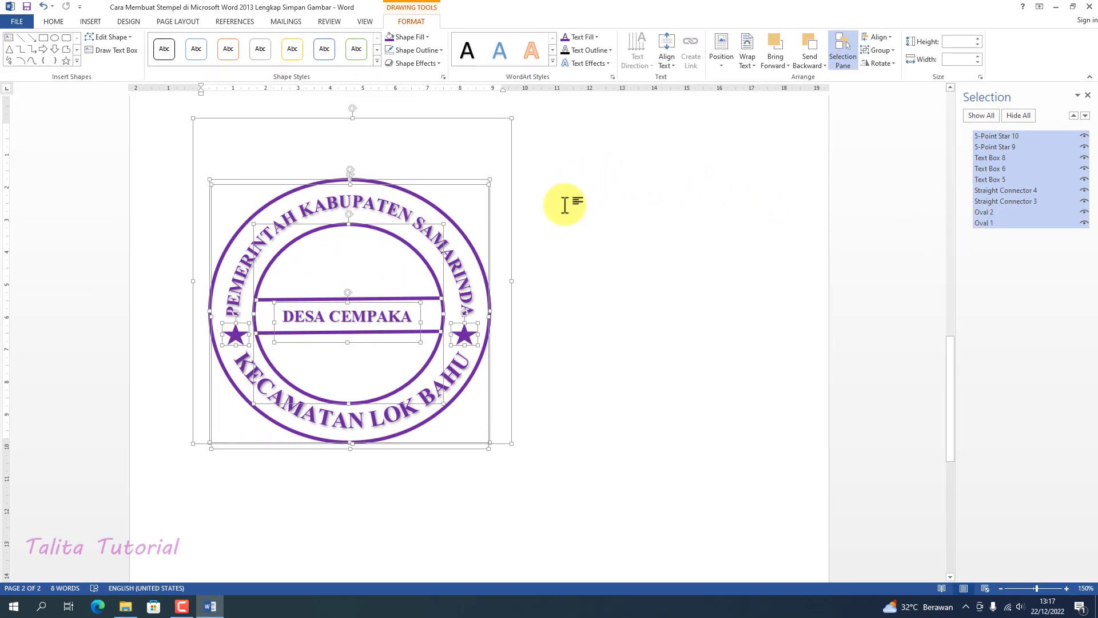
pyautogui.rightClick(510, 279)
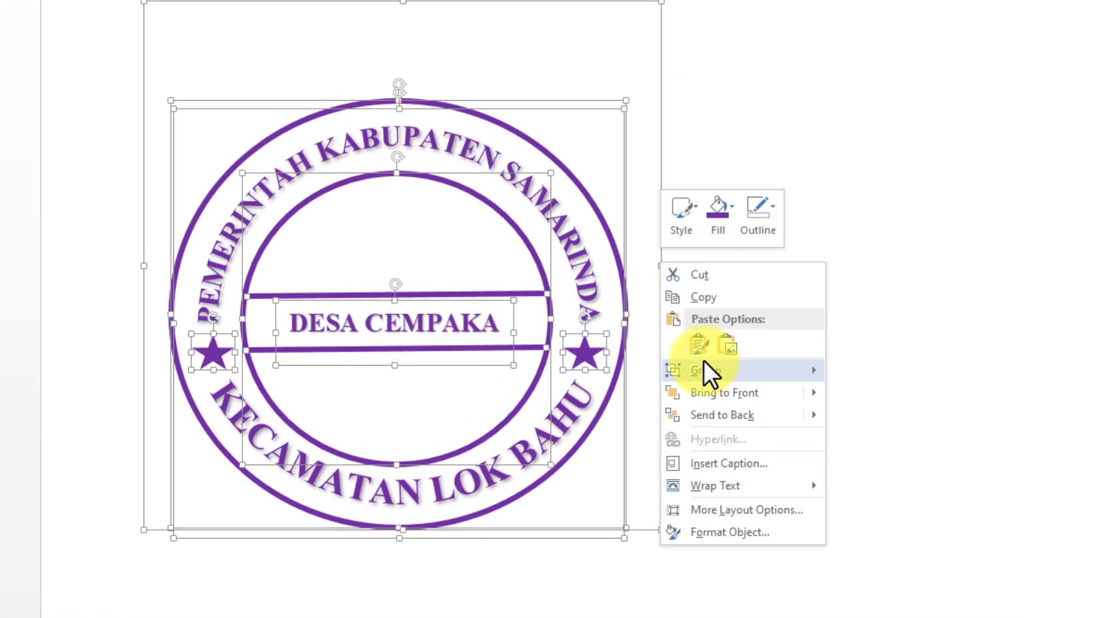
pyautogui.moveTo(706, 363)
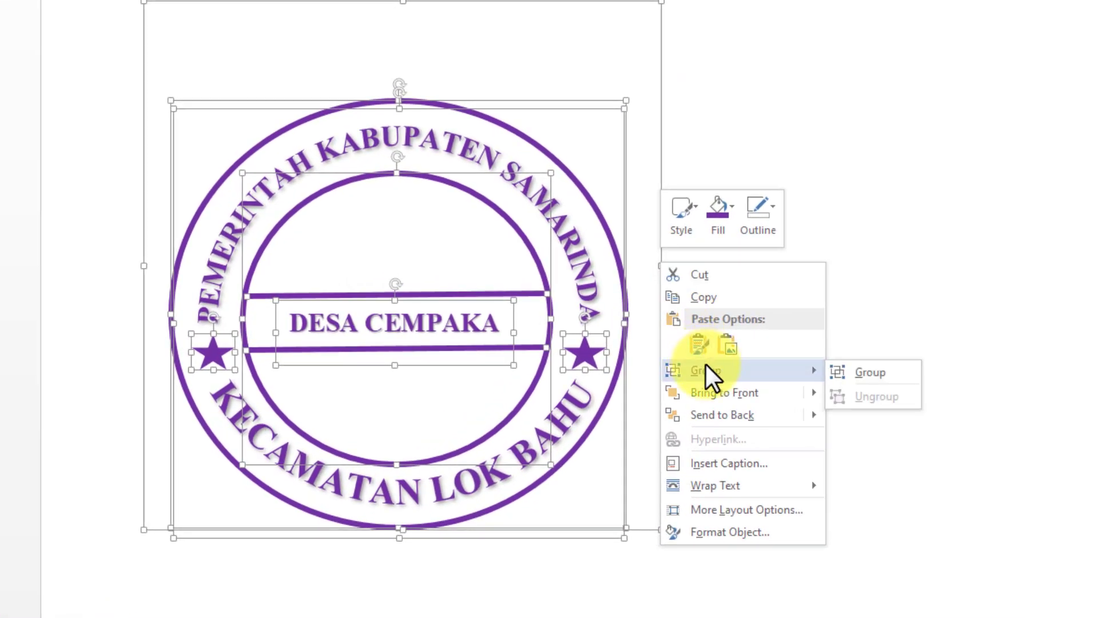
pyautogui.click(863, 372)
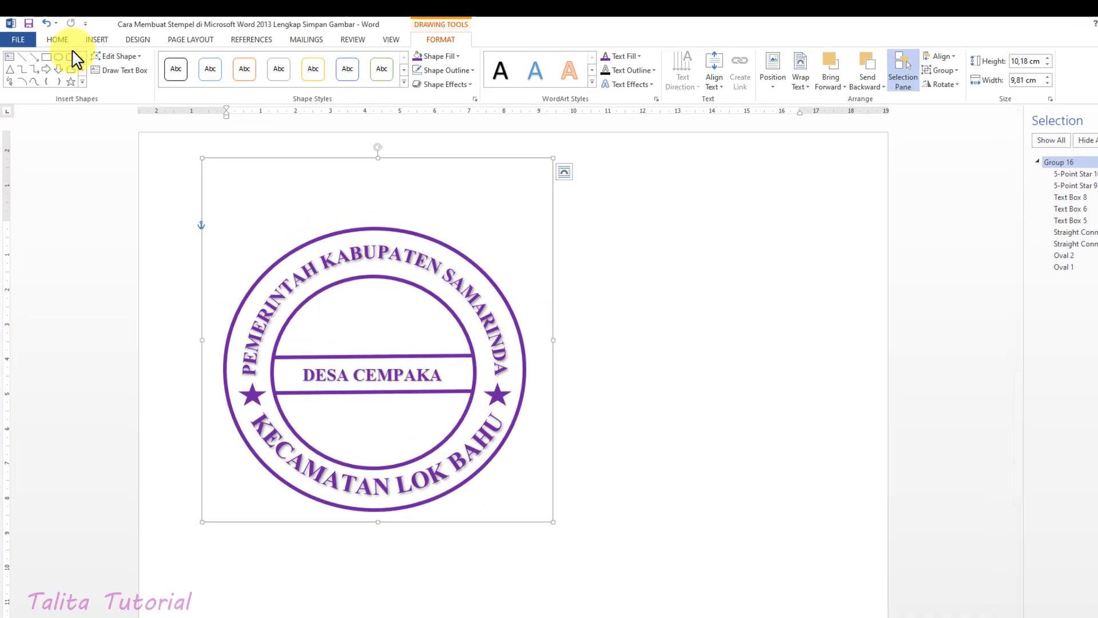
# Copy the grouped stamp and paste it into the document as a picture
pyautogui.click(62, 41)
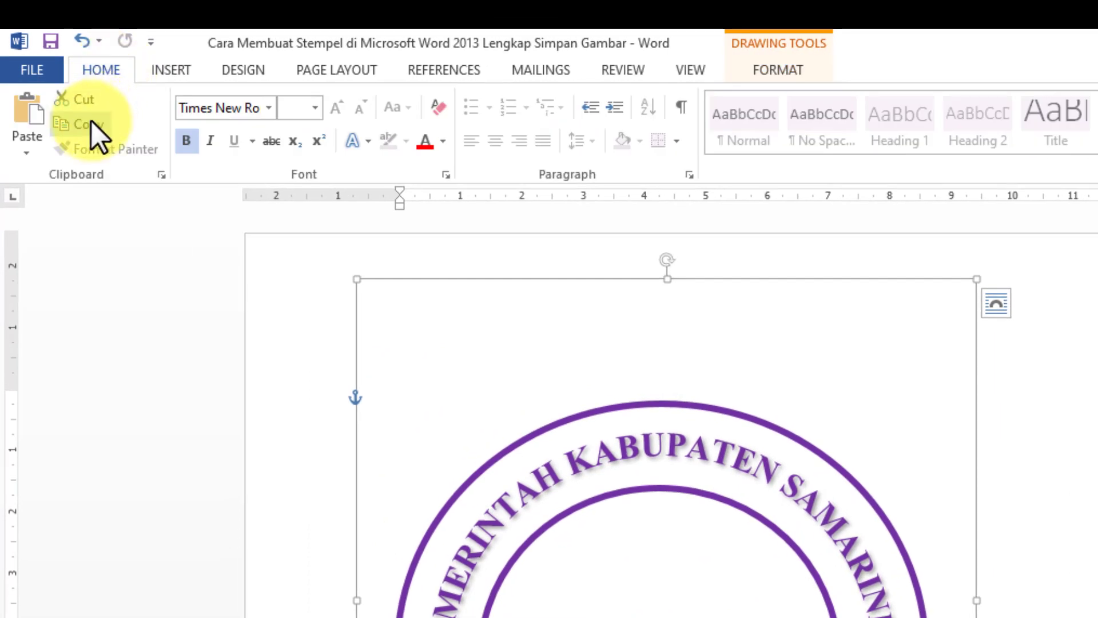
pyautogui.click(91, 121)
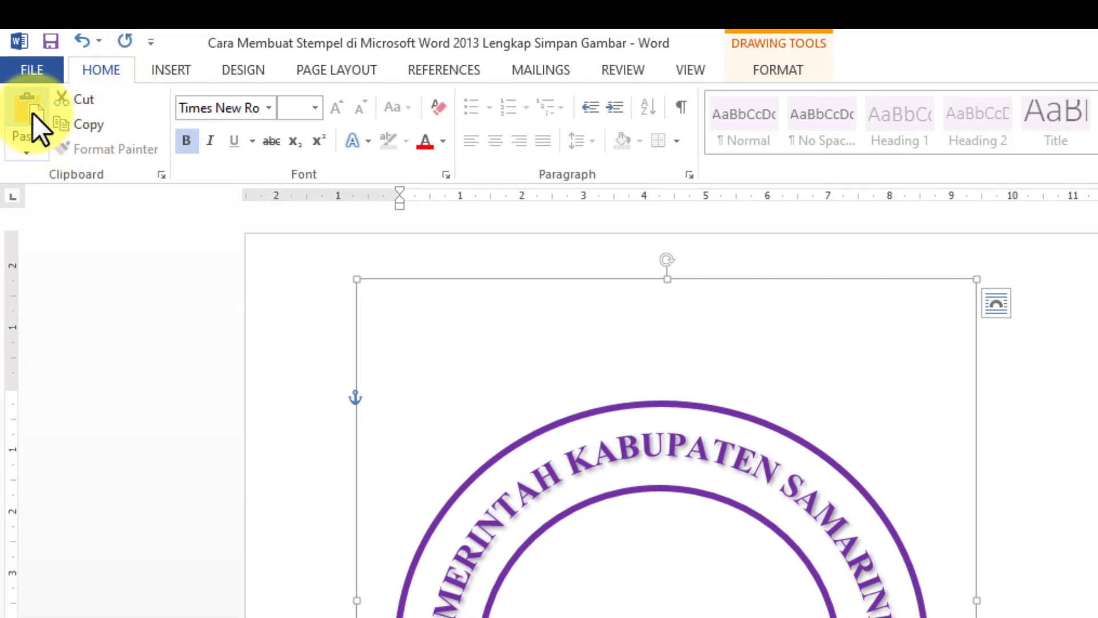
pyautogui.click(29, 153)
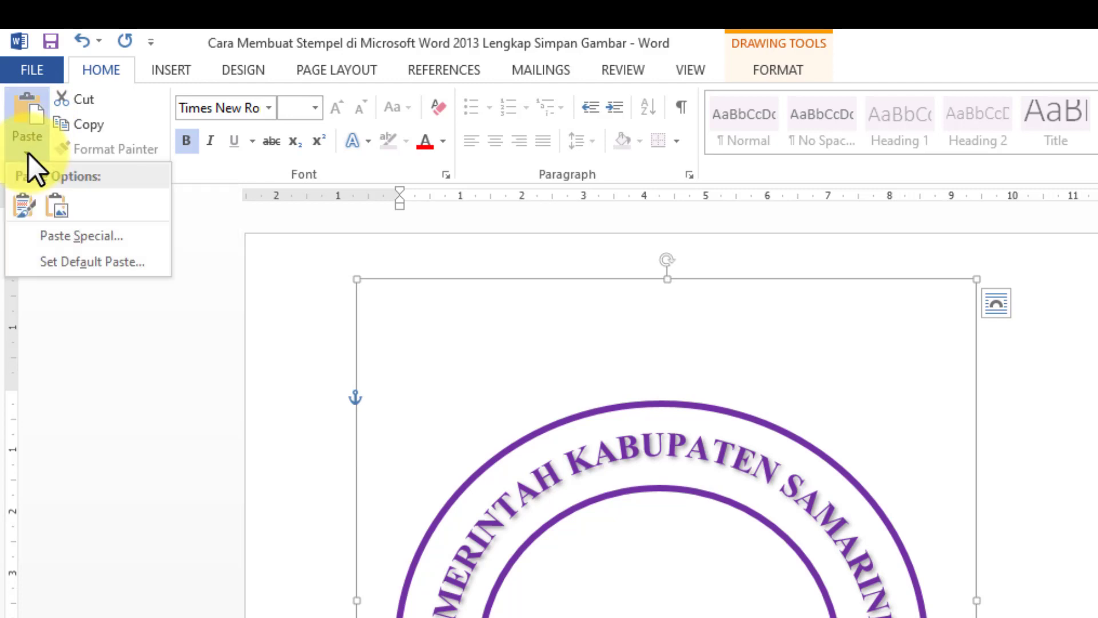
pyautogui.click(56, 202)
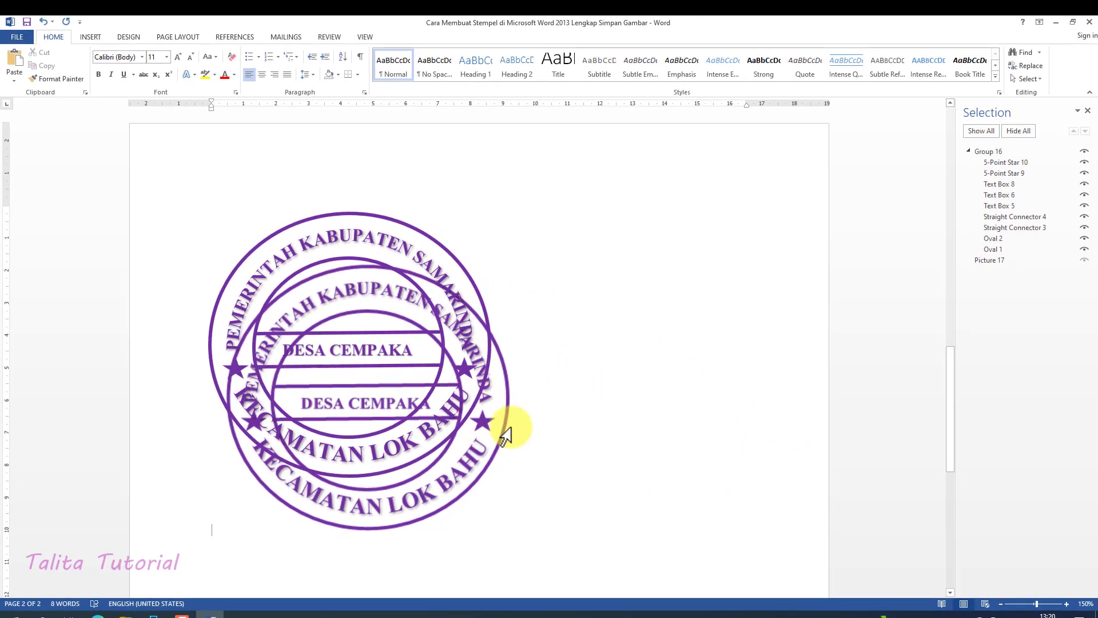
# Delete the original grouped stamp, keeping only the pasted picture, and select that picture
pyautogui.tripleClick(398, 230)
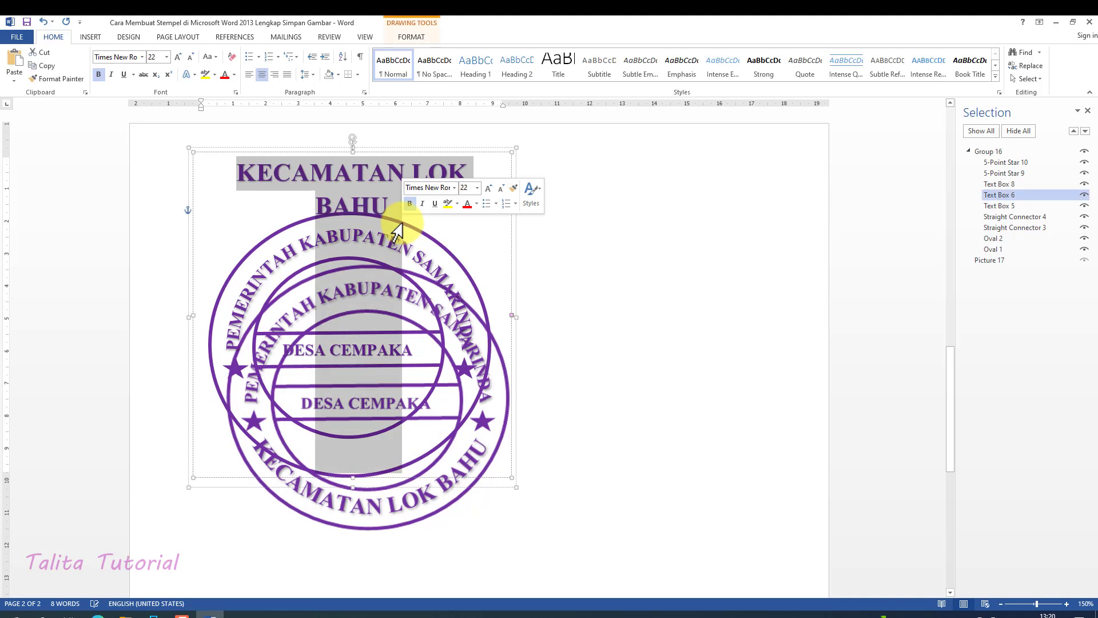
pyautogui.rightClick(508, 151)
pyautogui.click(523, 162)
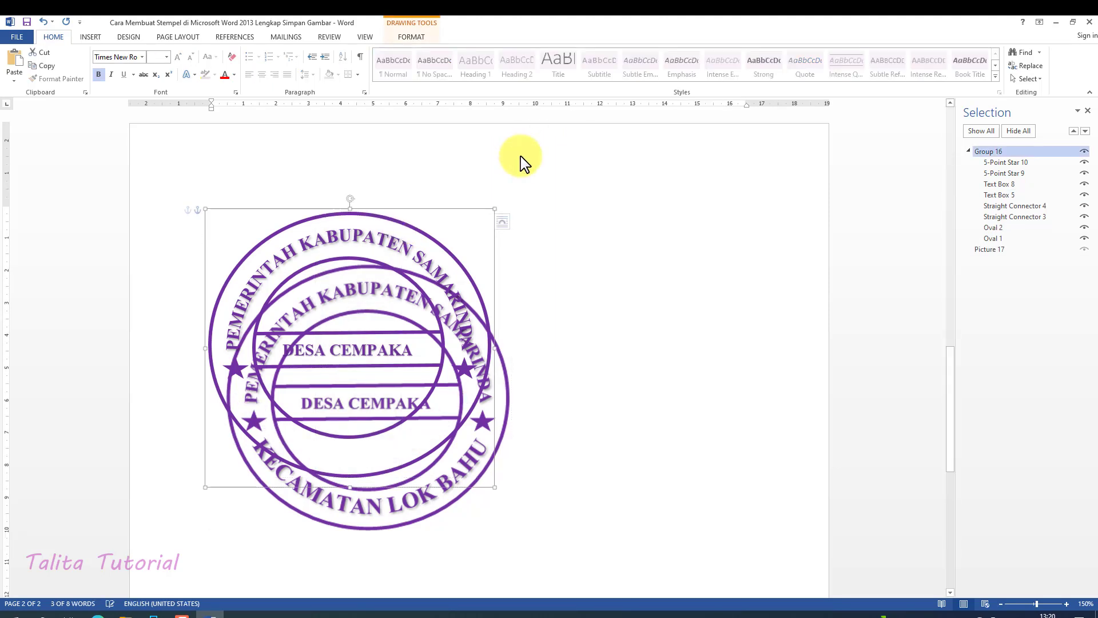
pyautogui.rightClick(494, 211)
pyautogui.click(522, 229)
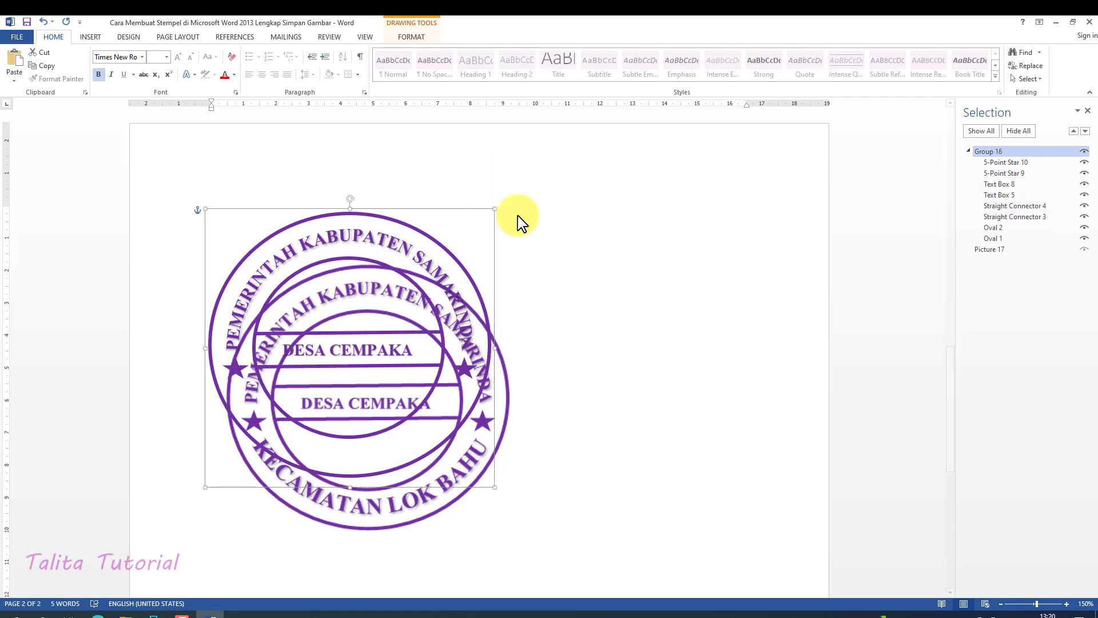
pyautogui.click(478, 319)
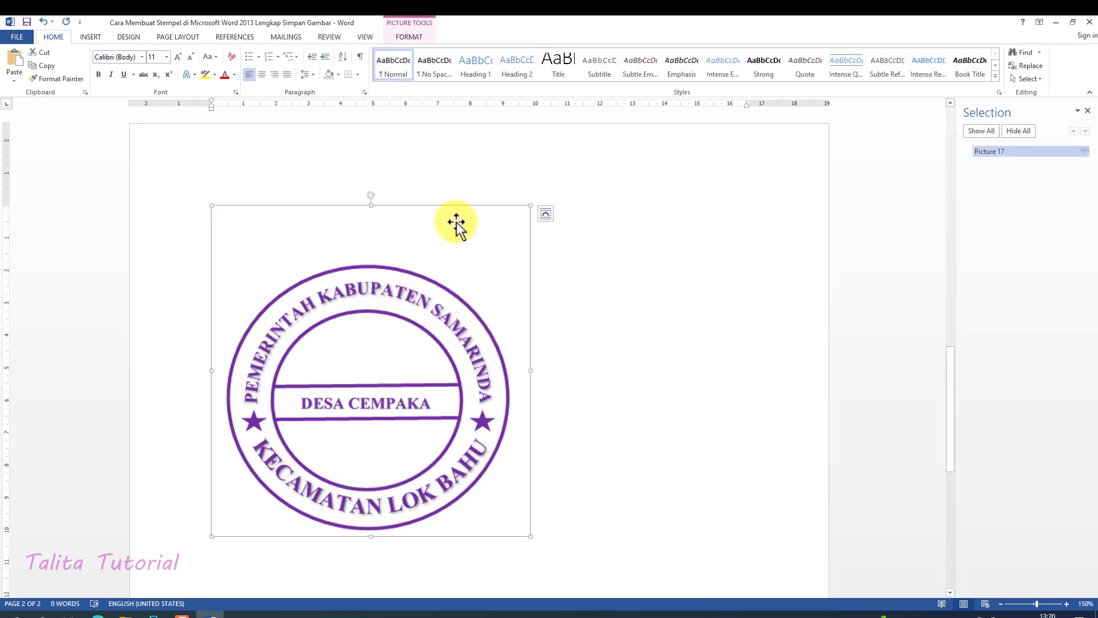
# Apply a textured artistic effect to the stamp picture to give it a mottled ink look
pyautogui.scroll(-1, 442, 322)
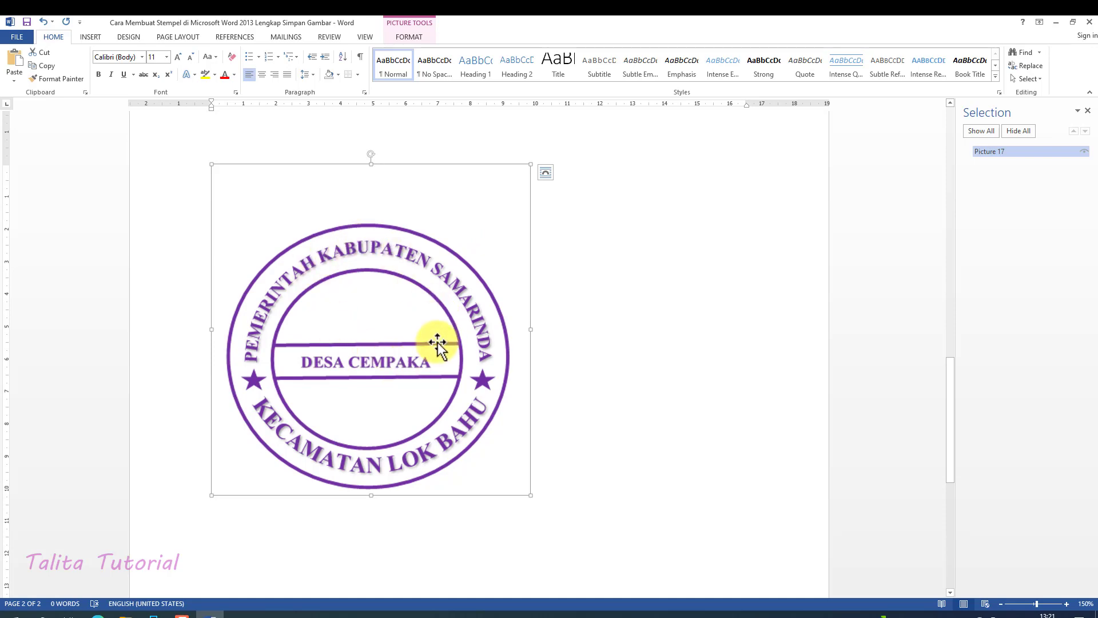
pyautogui.click(403, 36)
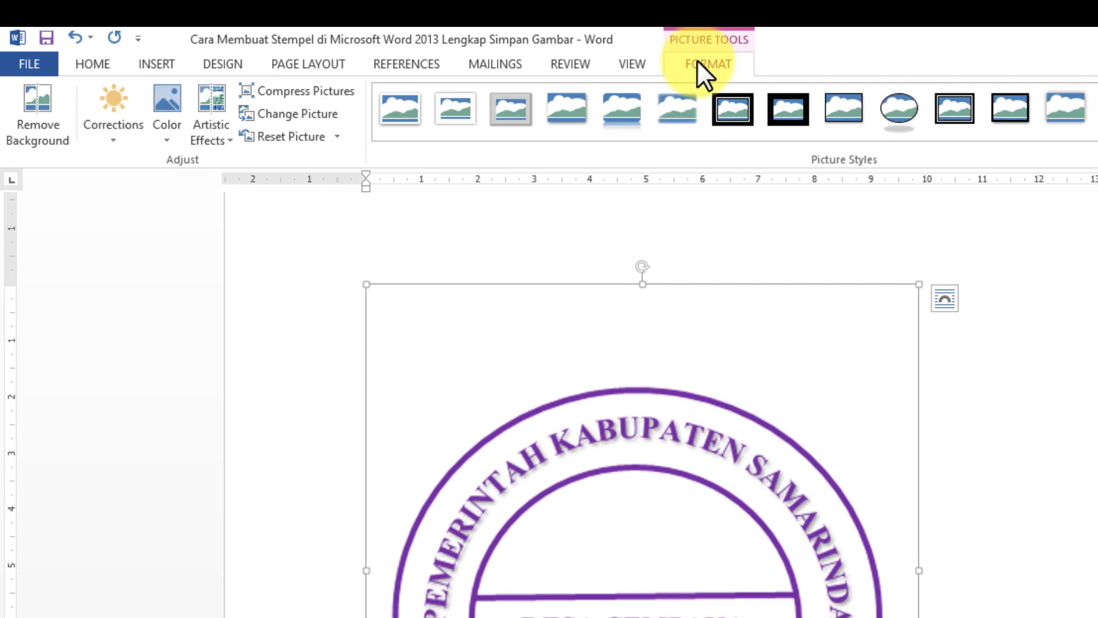
pyautogui.click(210, 139)
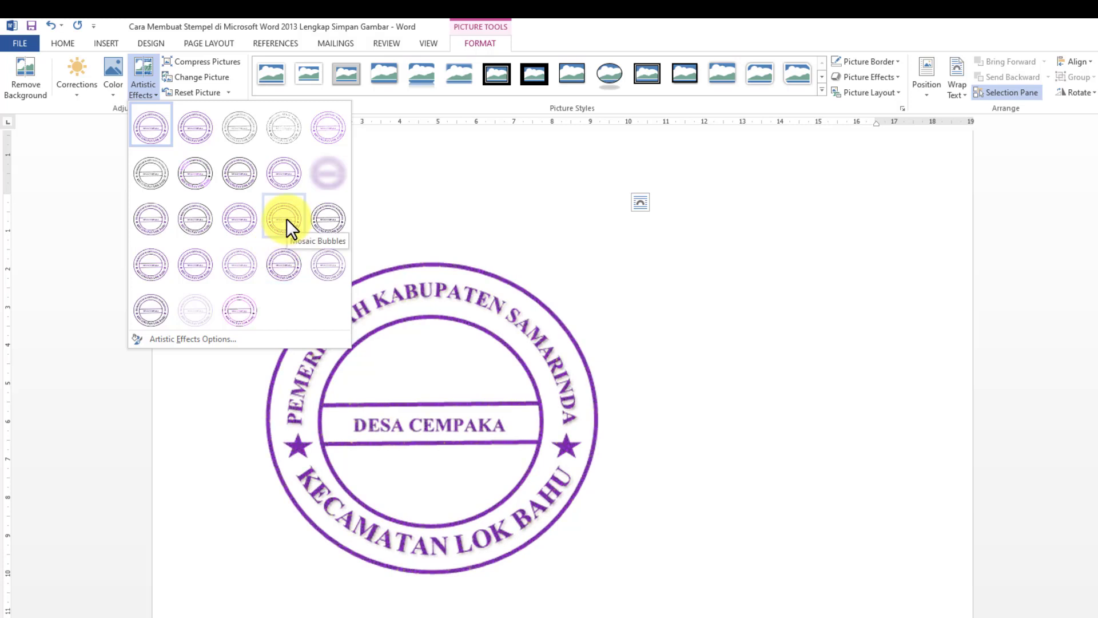
pyautogui.click(292, 264)
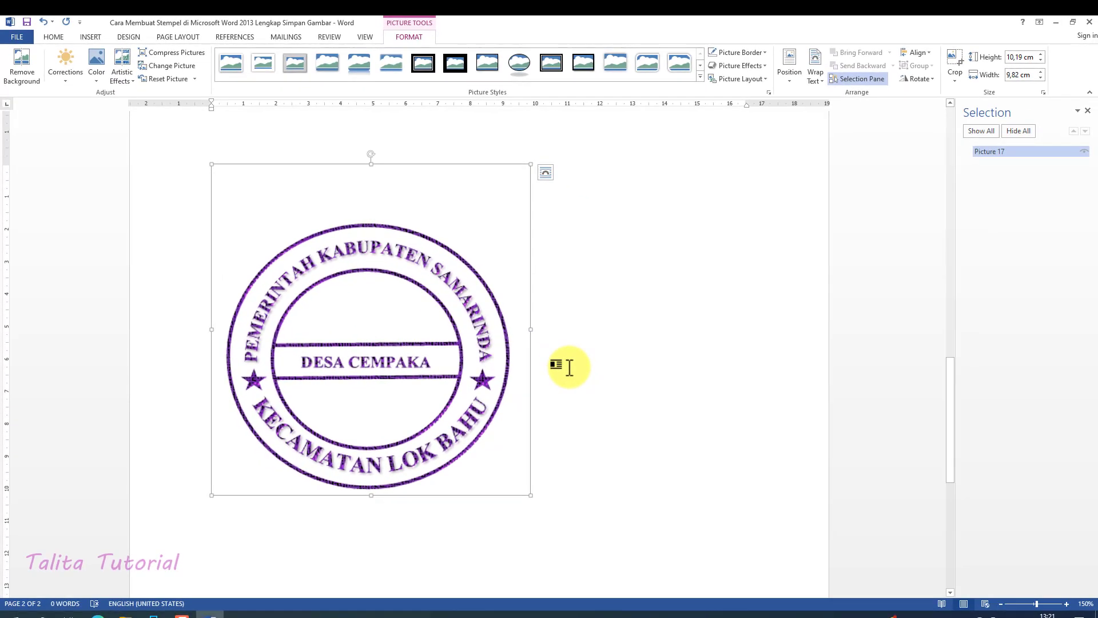
pyautogui.click(569, 367)
pyautogui.click(472, 359)
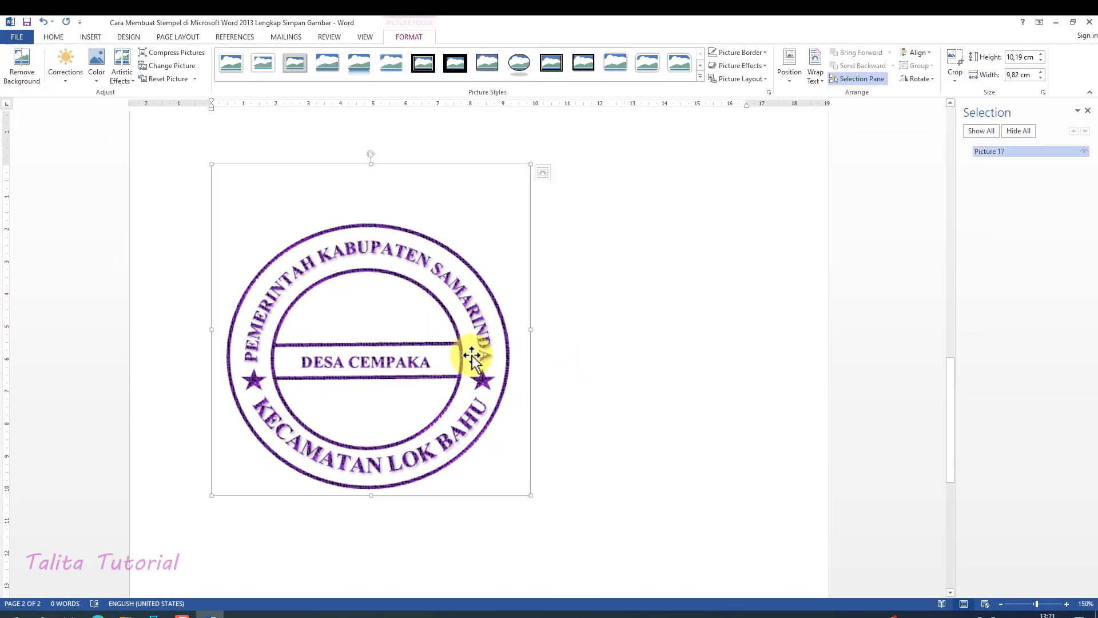
# Start saving the stamp picture as an image file and choose the STEMPEL folder on drive DATA (E:) as its location
pyautogui.rightClick(447, 282)
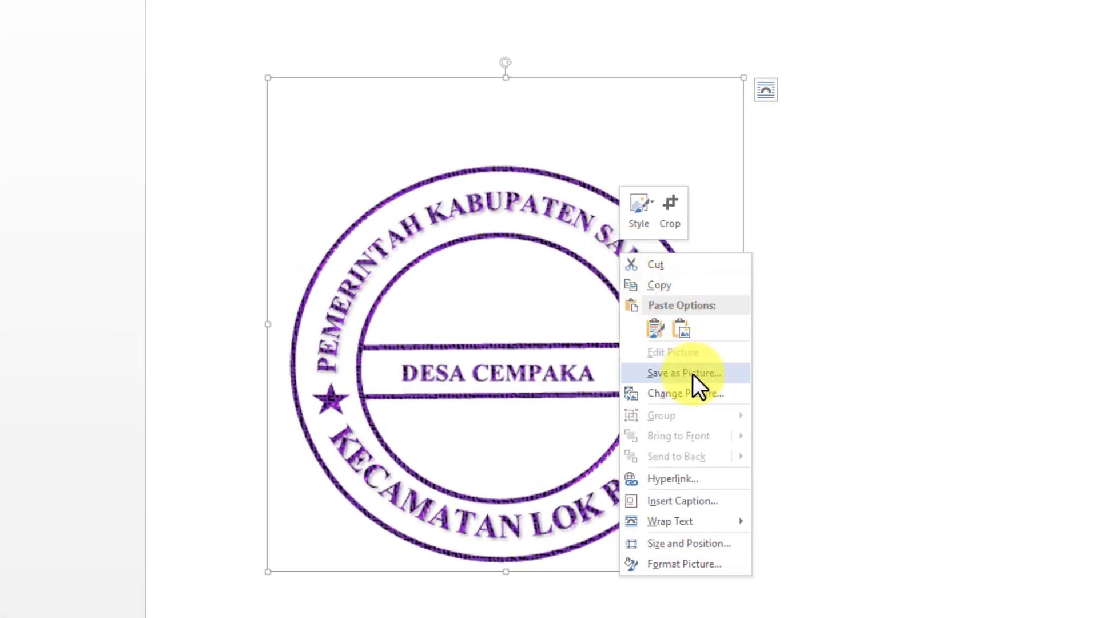
pyautogui.click(692, 373)
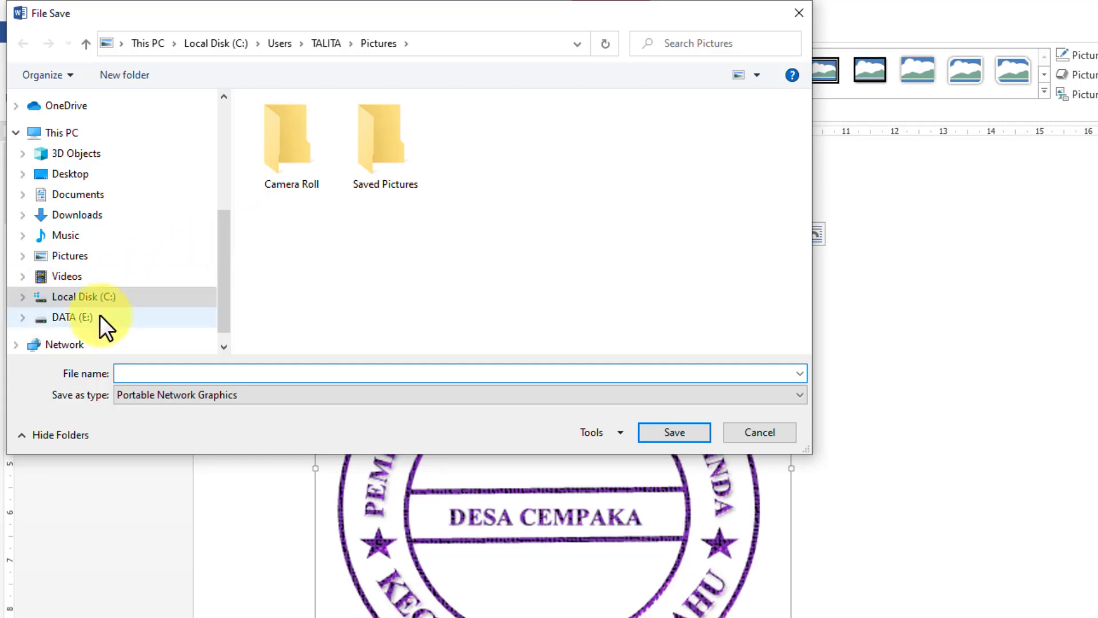
pyautogui.click(100, 316)
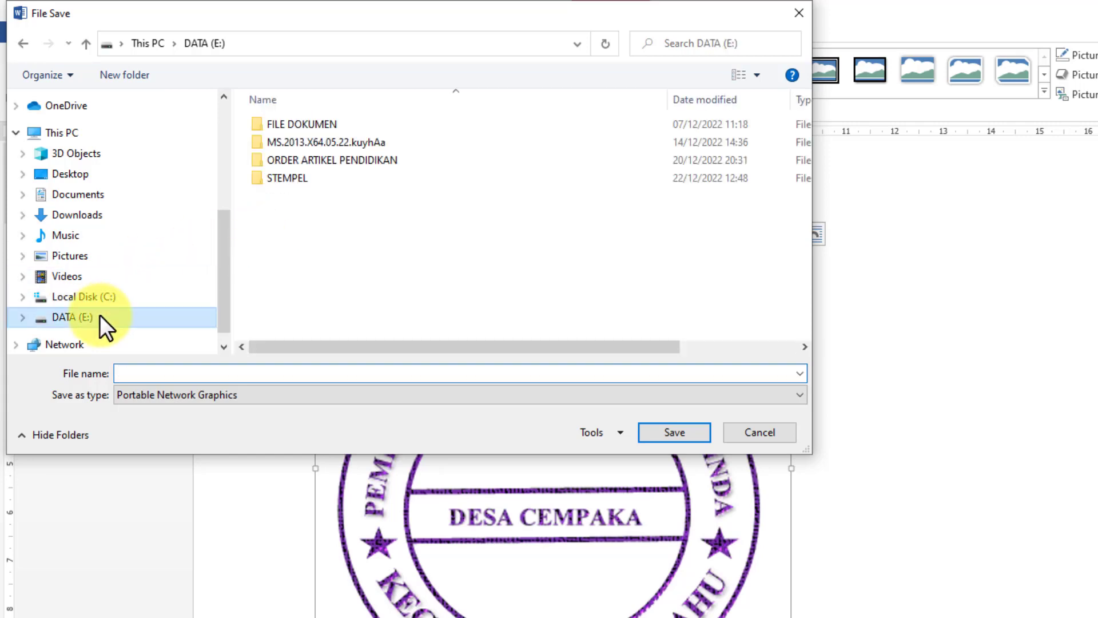
pyautogui.click(268, 183)
pyautogui.doubleClick(266, 184)
# Name the image file STEMPEL 2.png, keep the Portable Network Graphics format and save it
pyautogui.click(168, 374)
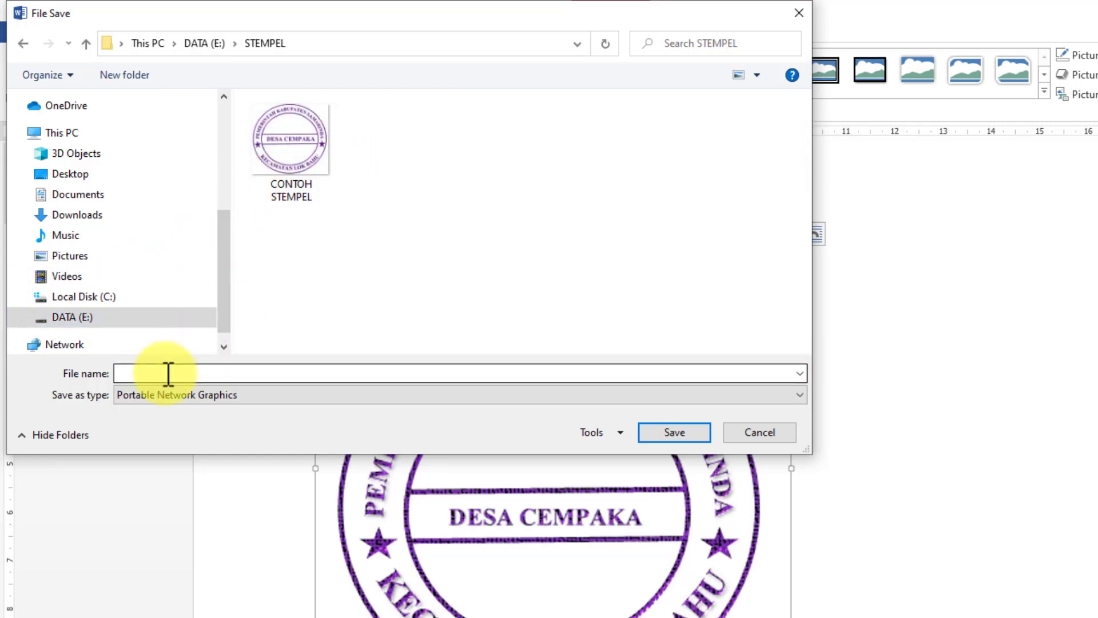
pyautogui.write('S')
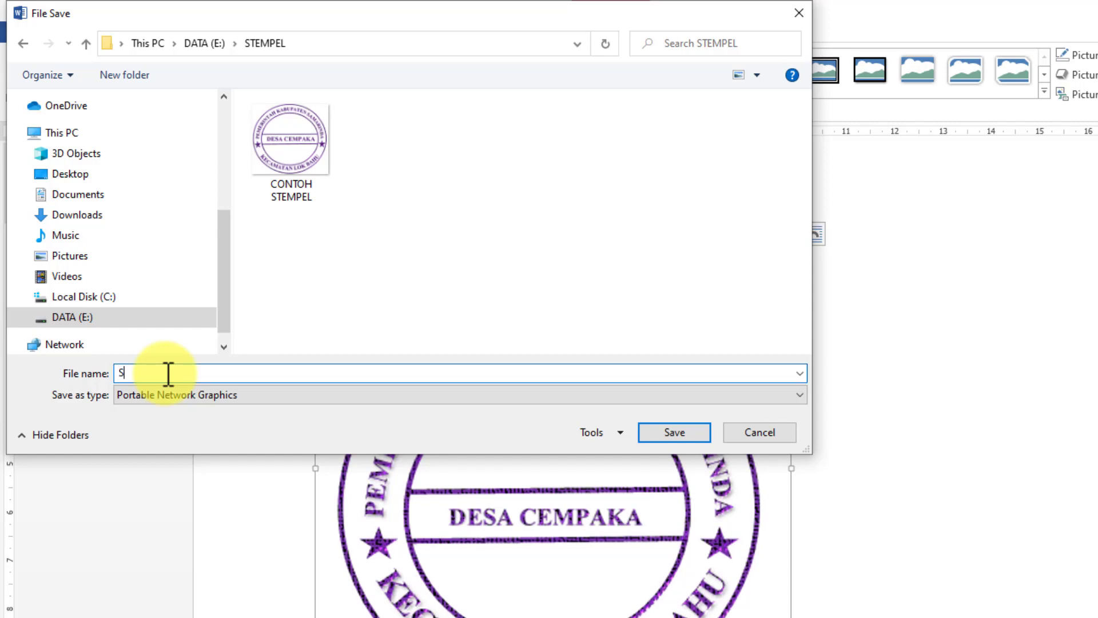
pyautogui.write('TEMPEL 2.png')
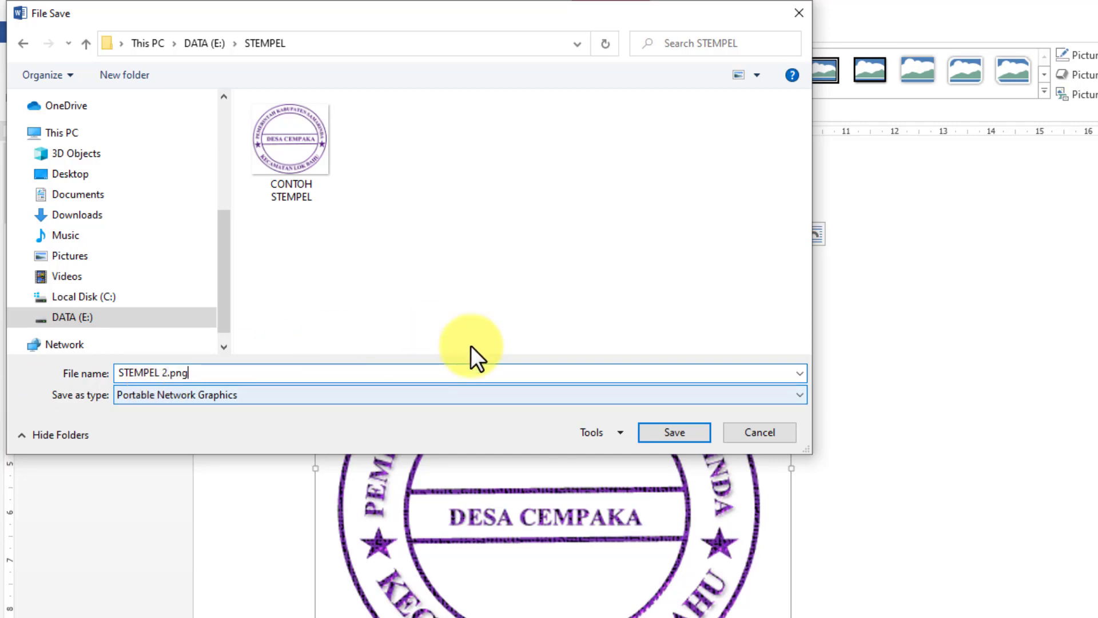
pyautogui.click(566, 395)
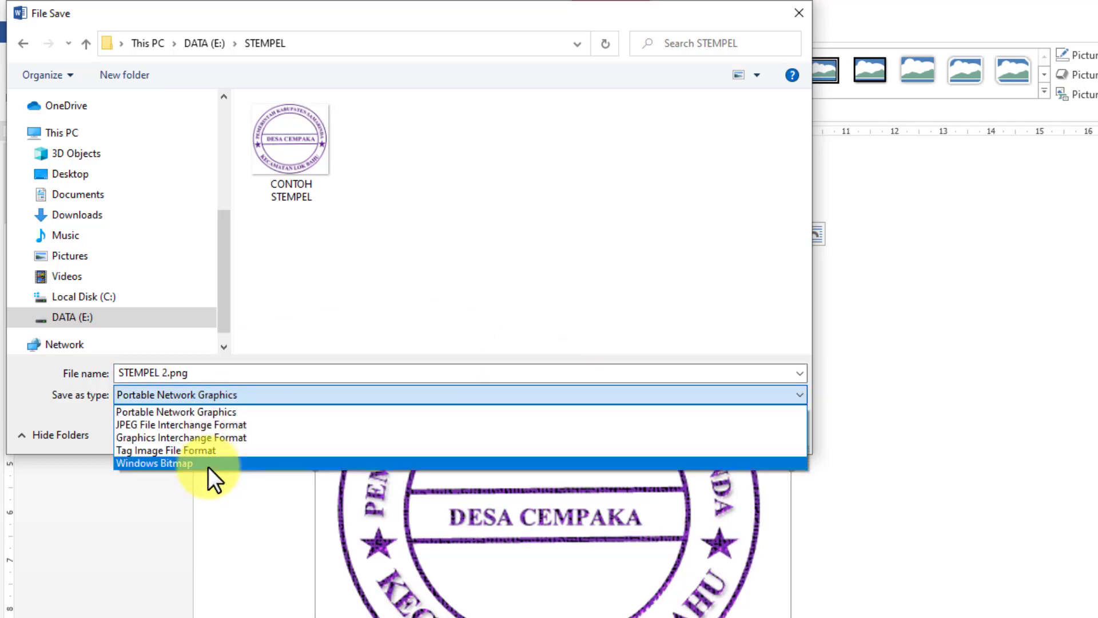
pyautogui.click(165, 499)
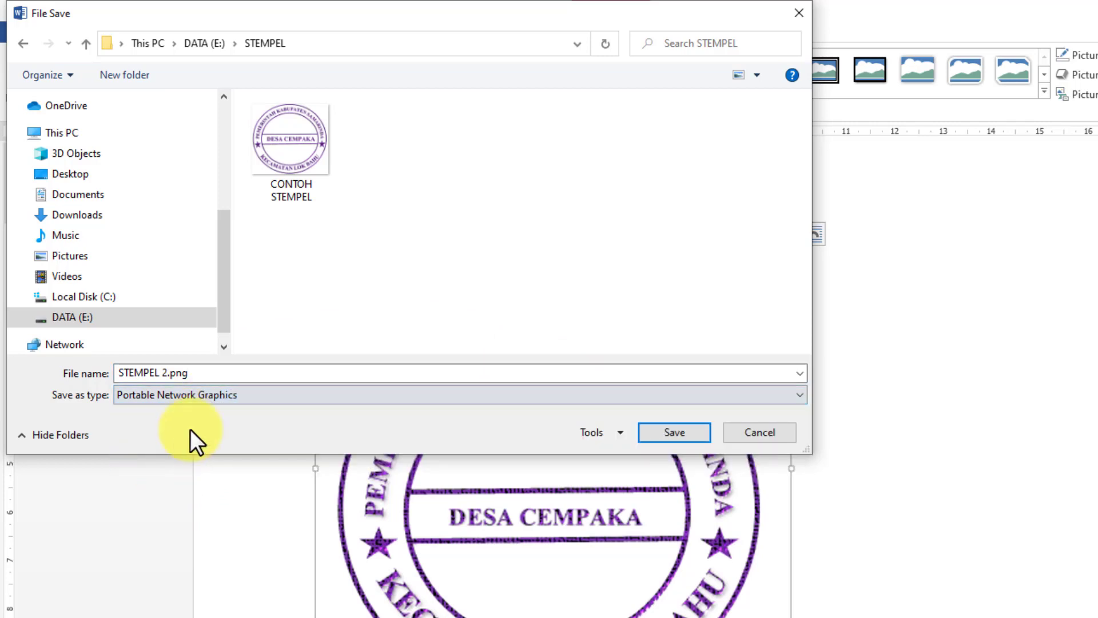
pyautogui.click(139, 375)
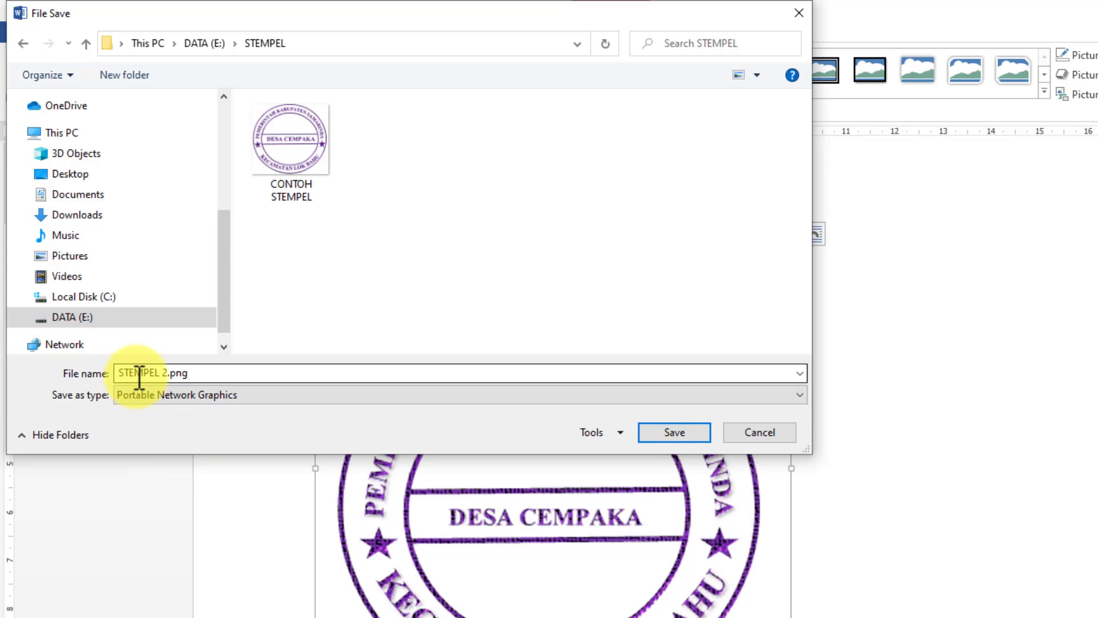
pyautogui.click(683, 434)
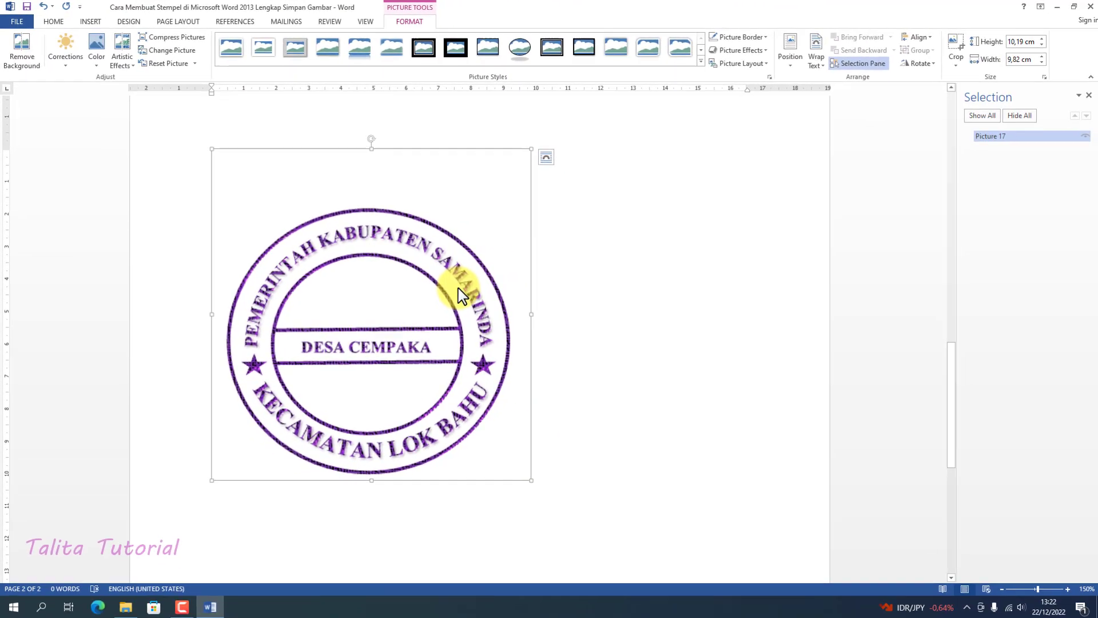
# Switch to File Explorer to check the STEMPEL folder for the saved stamp image, and return to Word
pyautogui.click(584, 263)
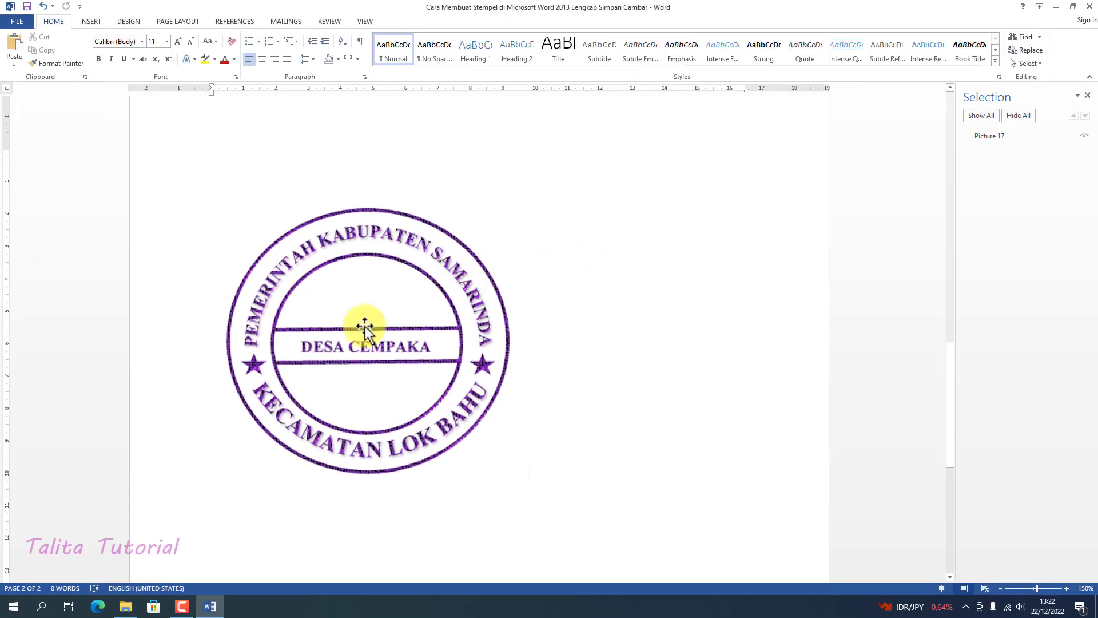
pyautogui.click(130, 609)
pyautogui.doubleClick(135, 109)
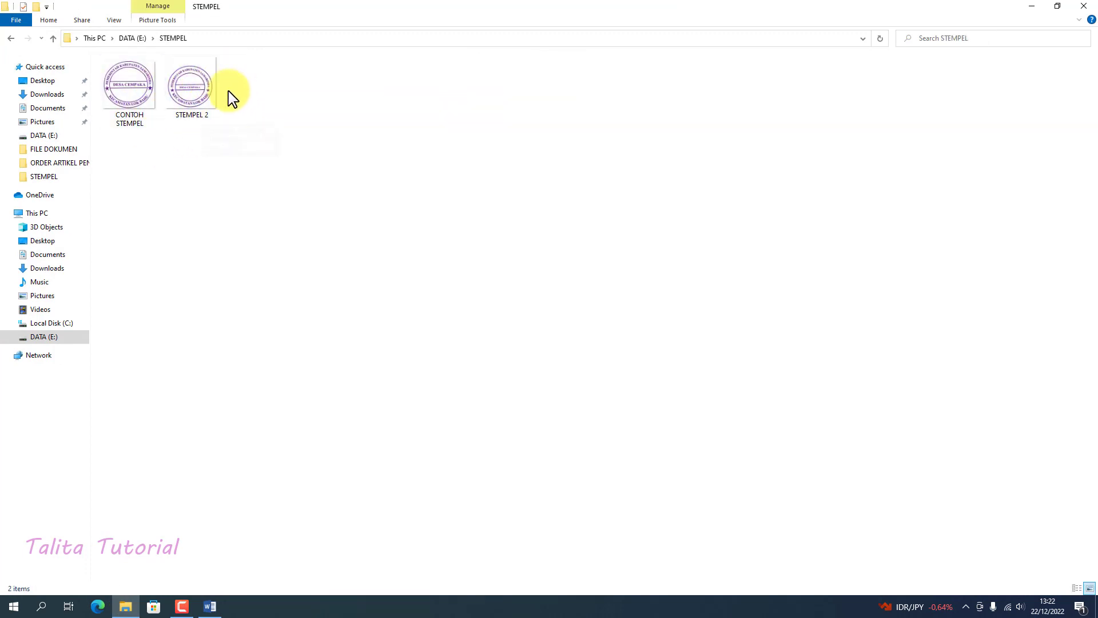
pyautogui.click(211, 608)
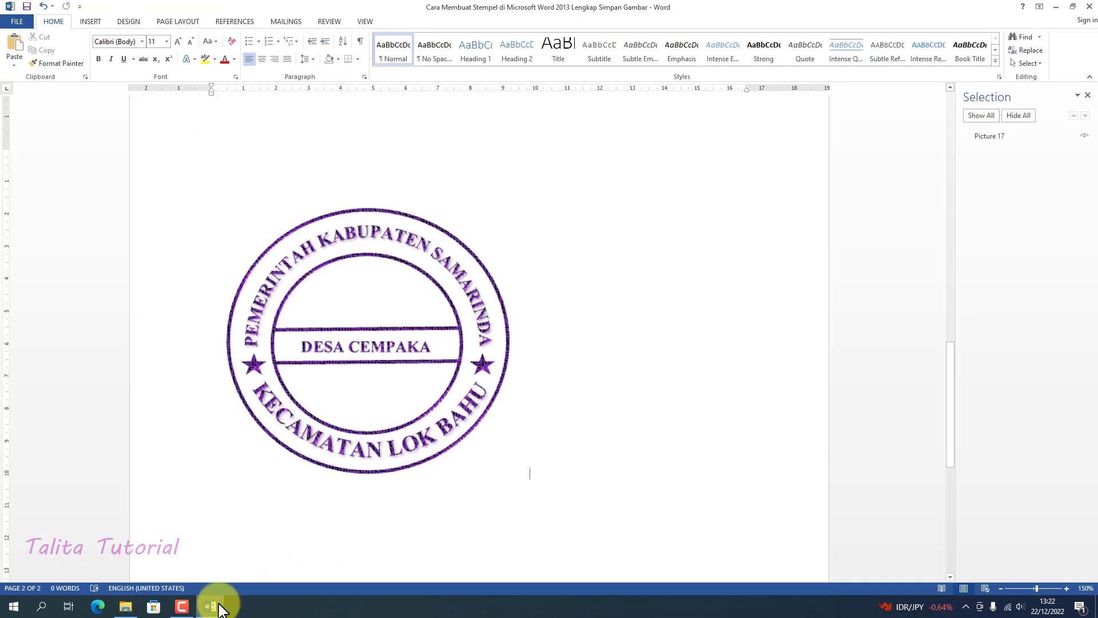